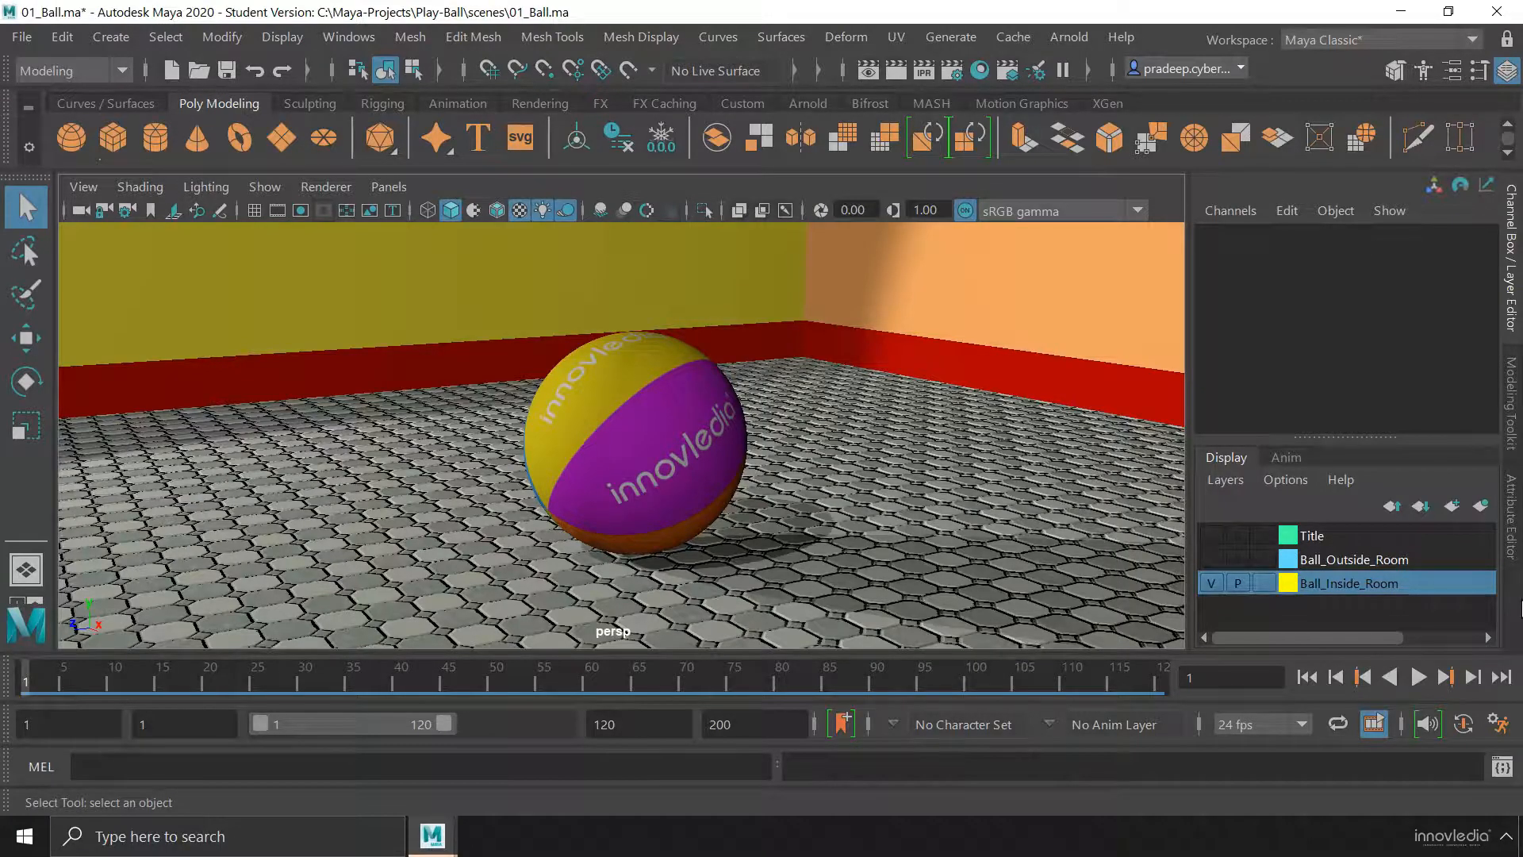
key("Caps_Lock")
key("Caps_Lock")
key("Caps_Lock")
key("alt")
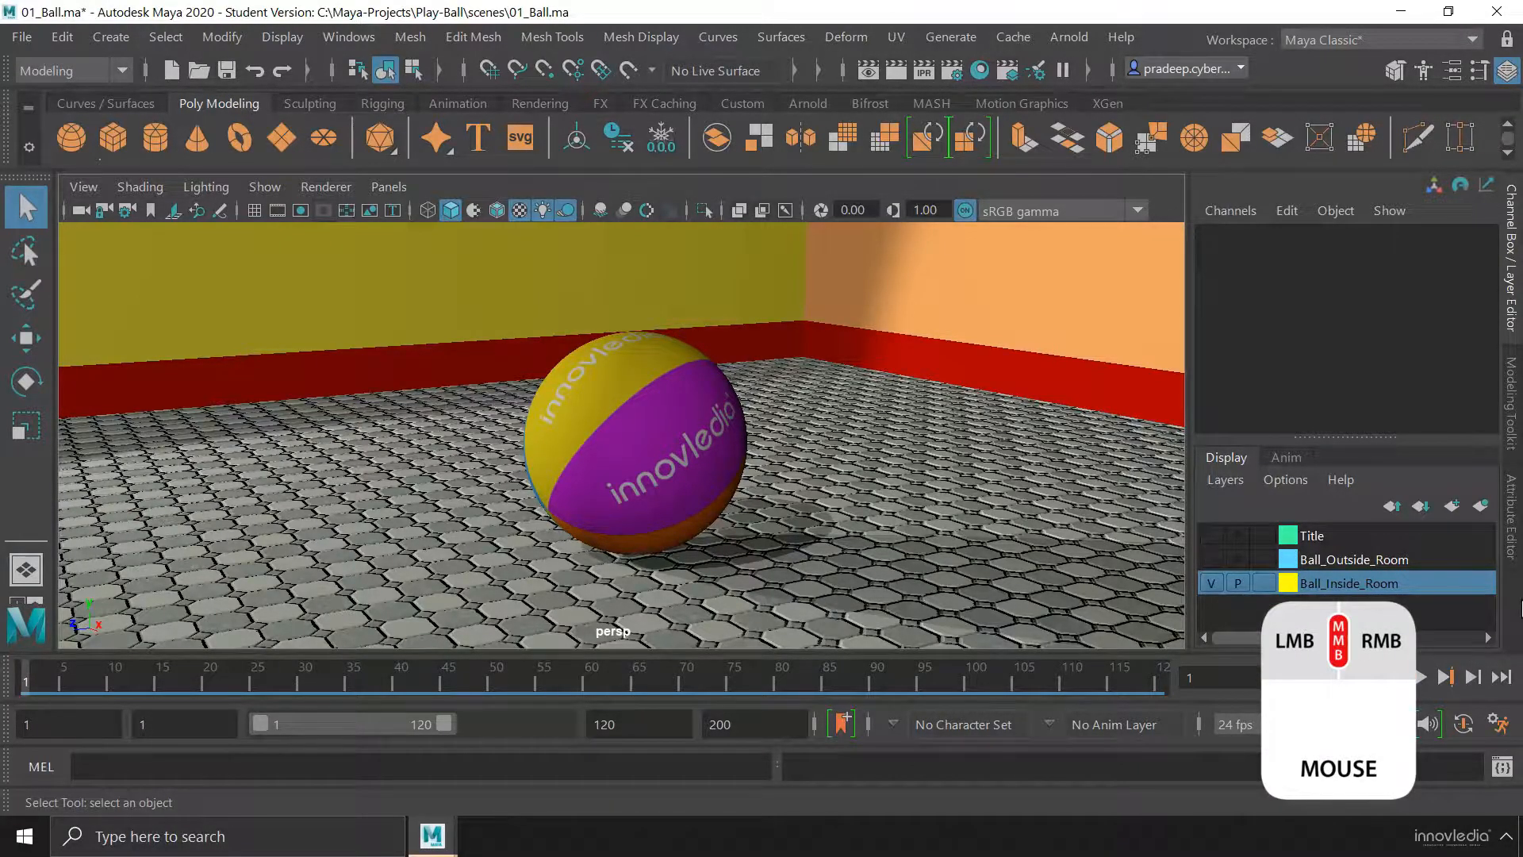
key("alt")
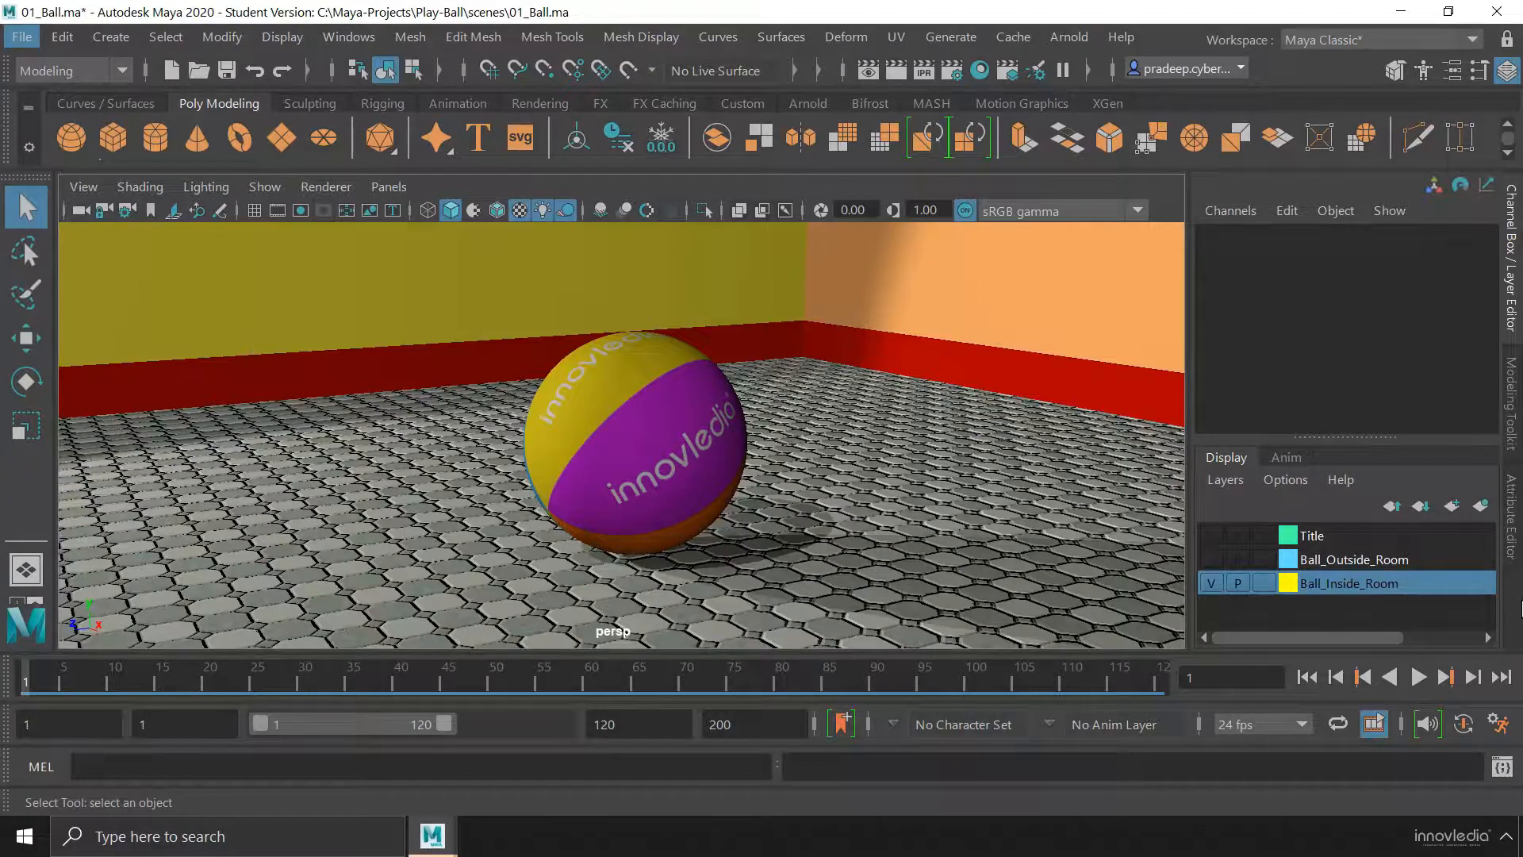
Tumble the perspective view slightly around the beach ball and pan it in several directions
key("alt")
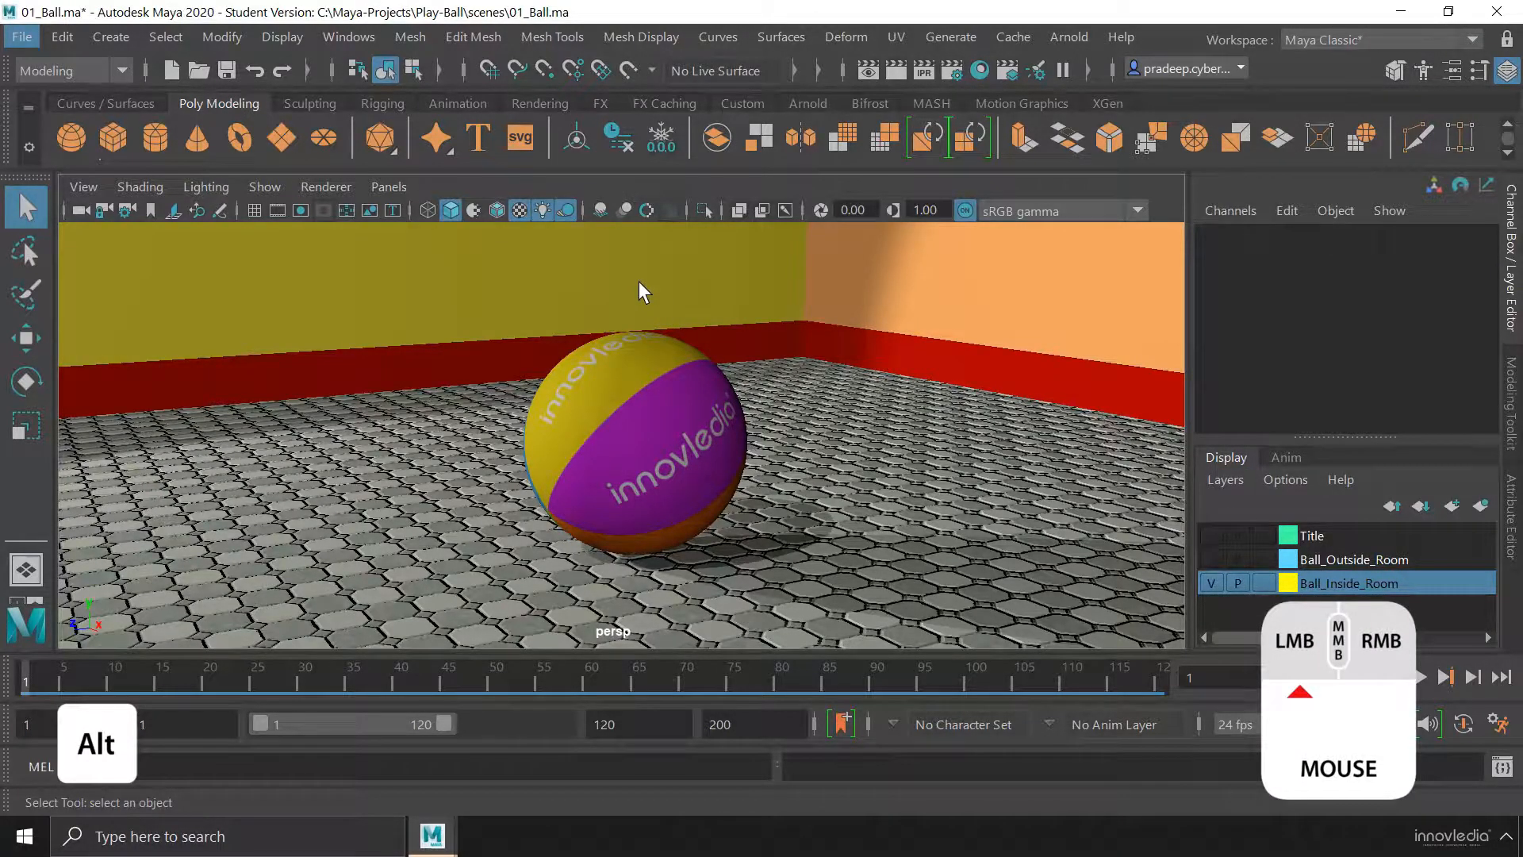
mouse_move(640, 283)
left_mouse_down("alt")
mouse_move(714, 278)
mouse_move(587, 279)
mouse_move(835, 279)
mouse_move(647, 291)
mouse_move(676, 291)
mouse_move(669, 276)
mouse_move(673, 317)
mouse_move(682, 272)
mouse_move(652, 296)
mouse_move(584, 296)
mouse_move(754, 299)
mouse_move(612, 313)
mouse_move(614, 286)
mouse_move(654, 283)
left_mouse_up("alt")
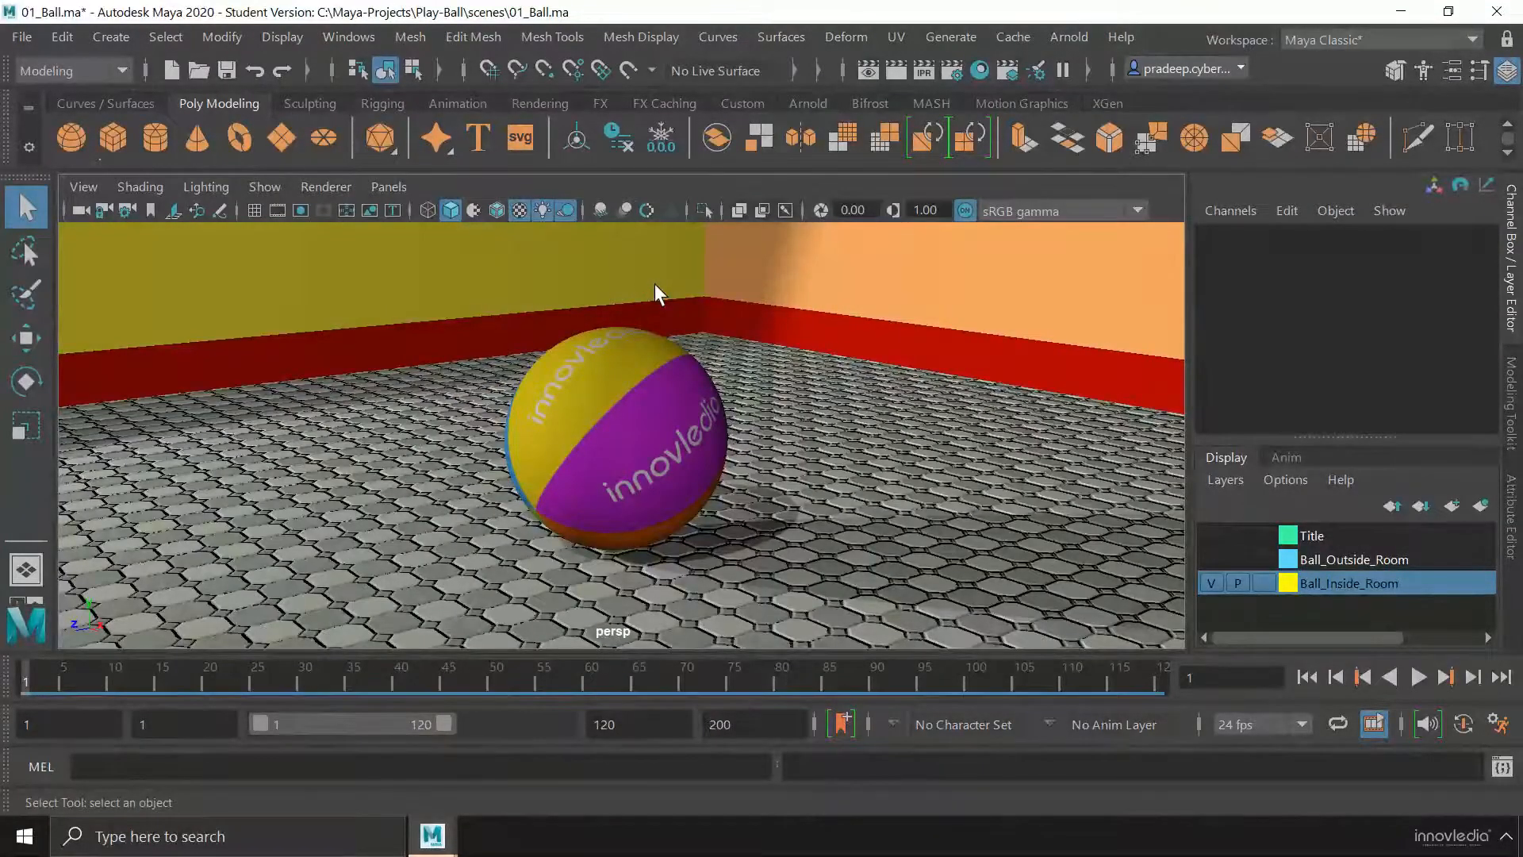
key("alt")
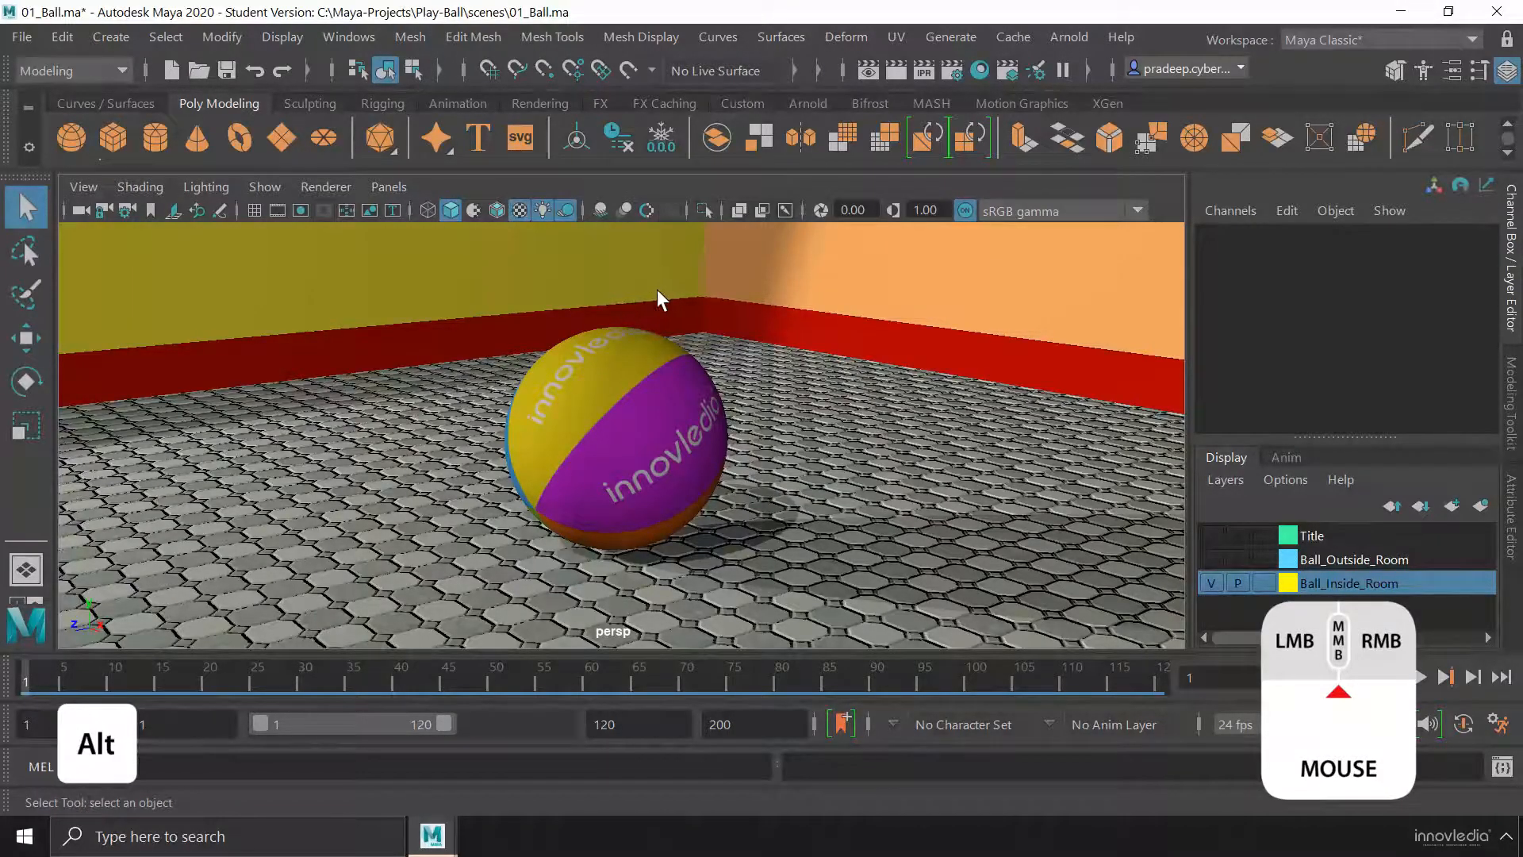
middle_click_drag(632, 349, 757, 330, "alt")
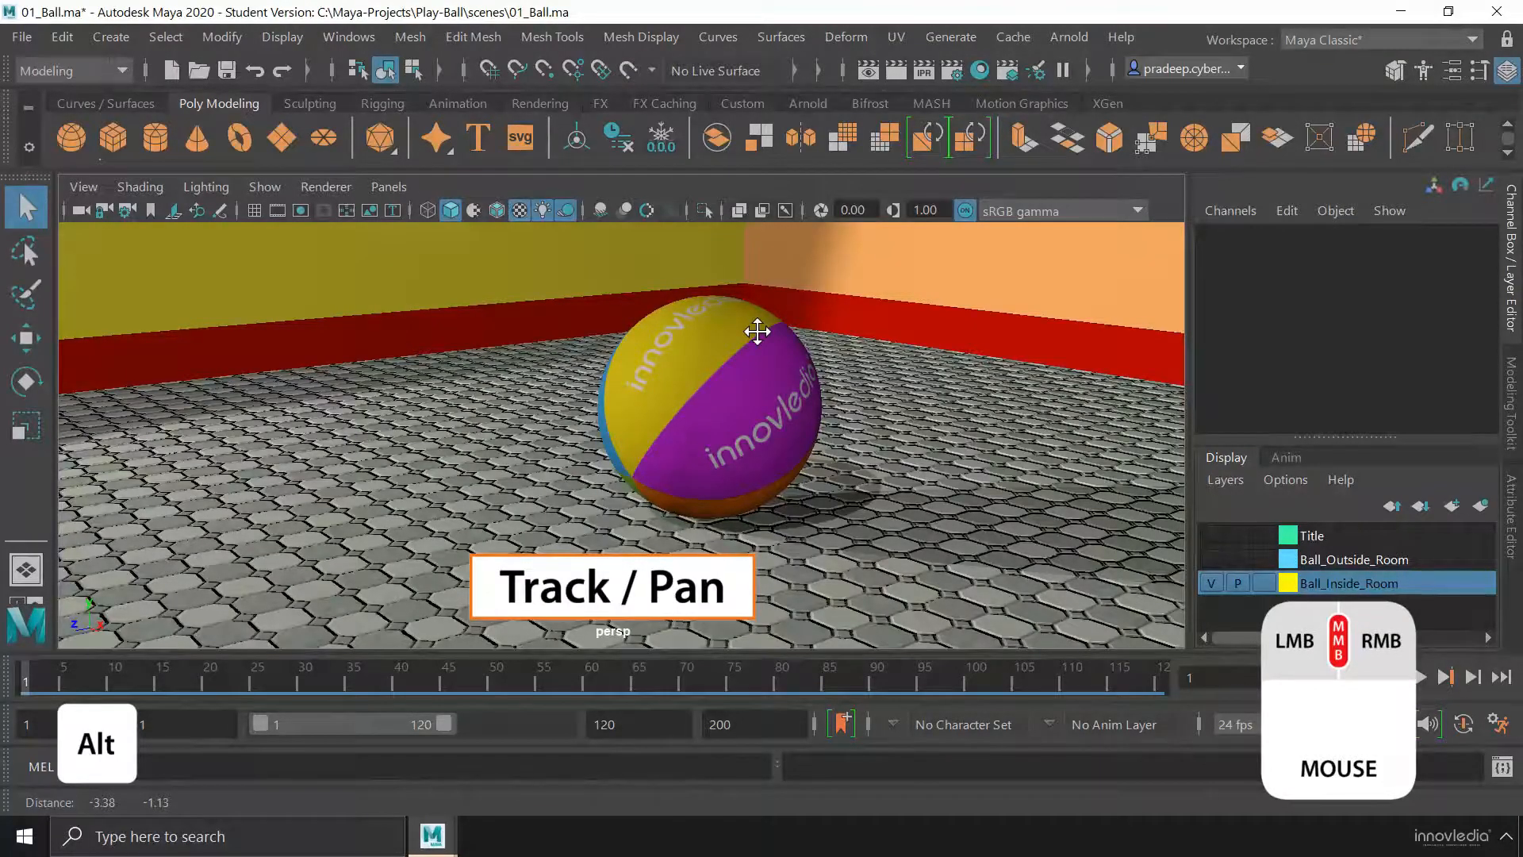
middle_click_drag(758, 331, 747, 425, "alt")
middle_click_drag(764, 285, 718, 351, "alt")
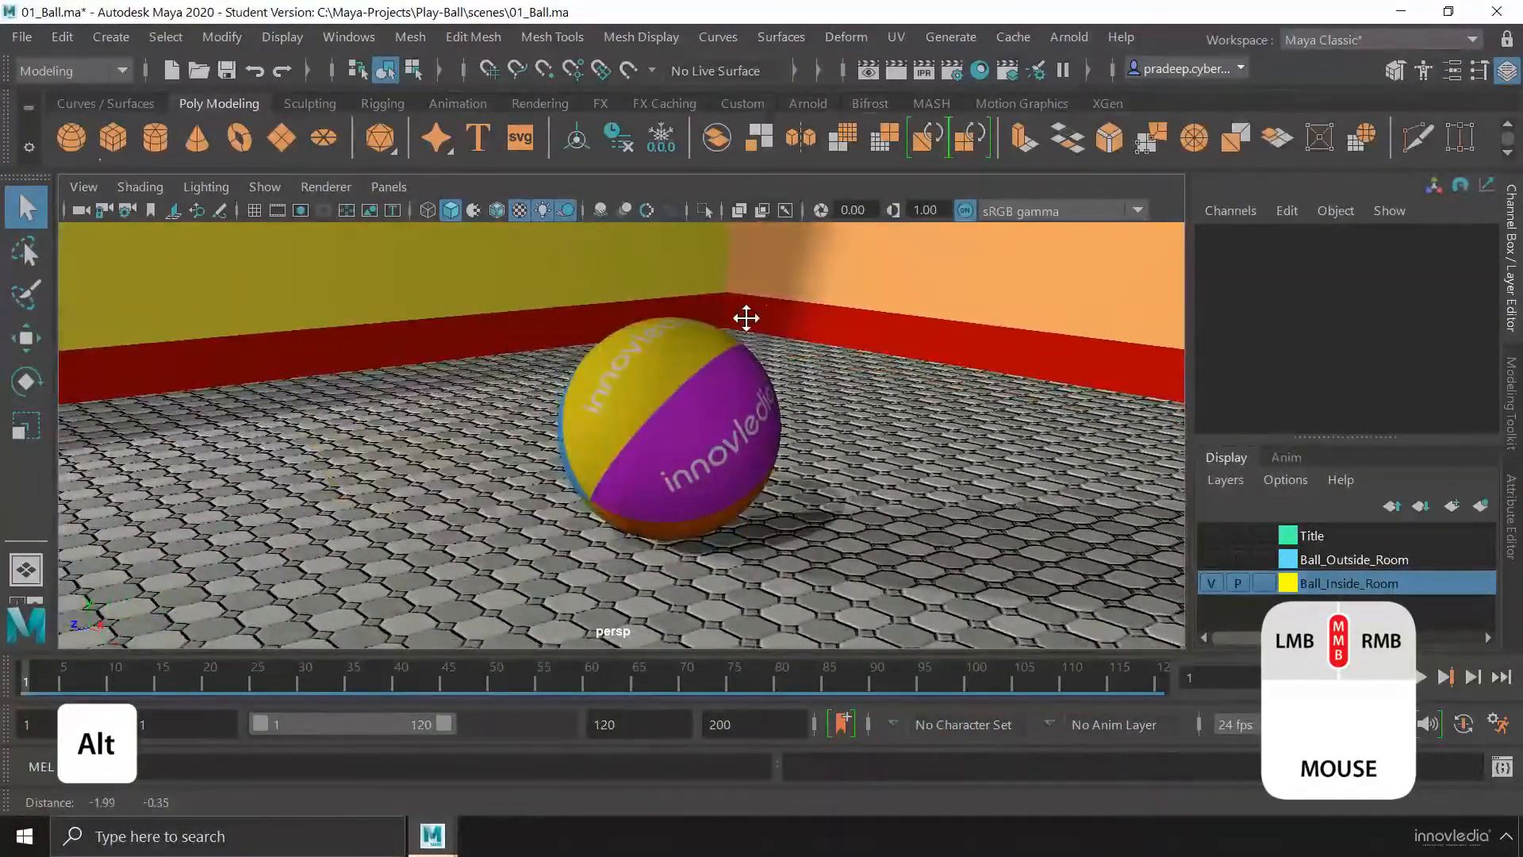
middle_click_drag(621, 444, 670, 304, "alt")
middle_click_drag(711, 425, 453, 352, "alt")
middle_click_drag(668, 406, 677, 340, "alt")
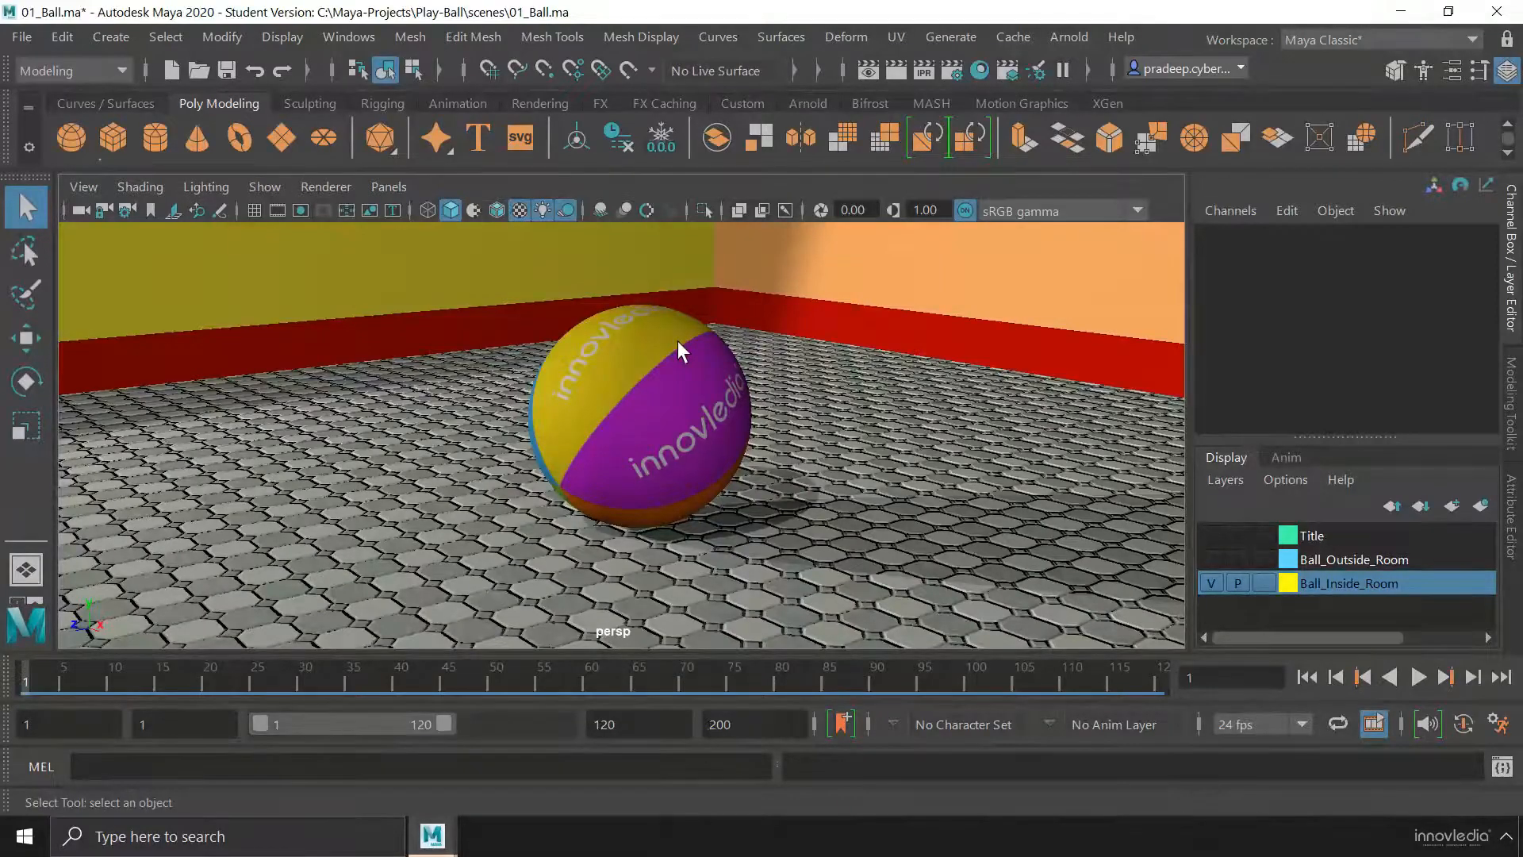
Dolly the perspective view in and out on the ball, and tumble it to look at the floor from a higher angle
key("alt")
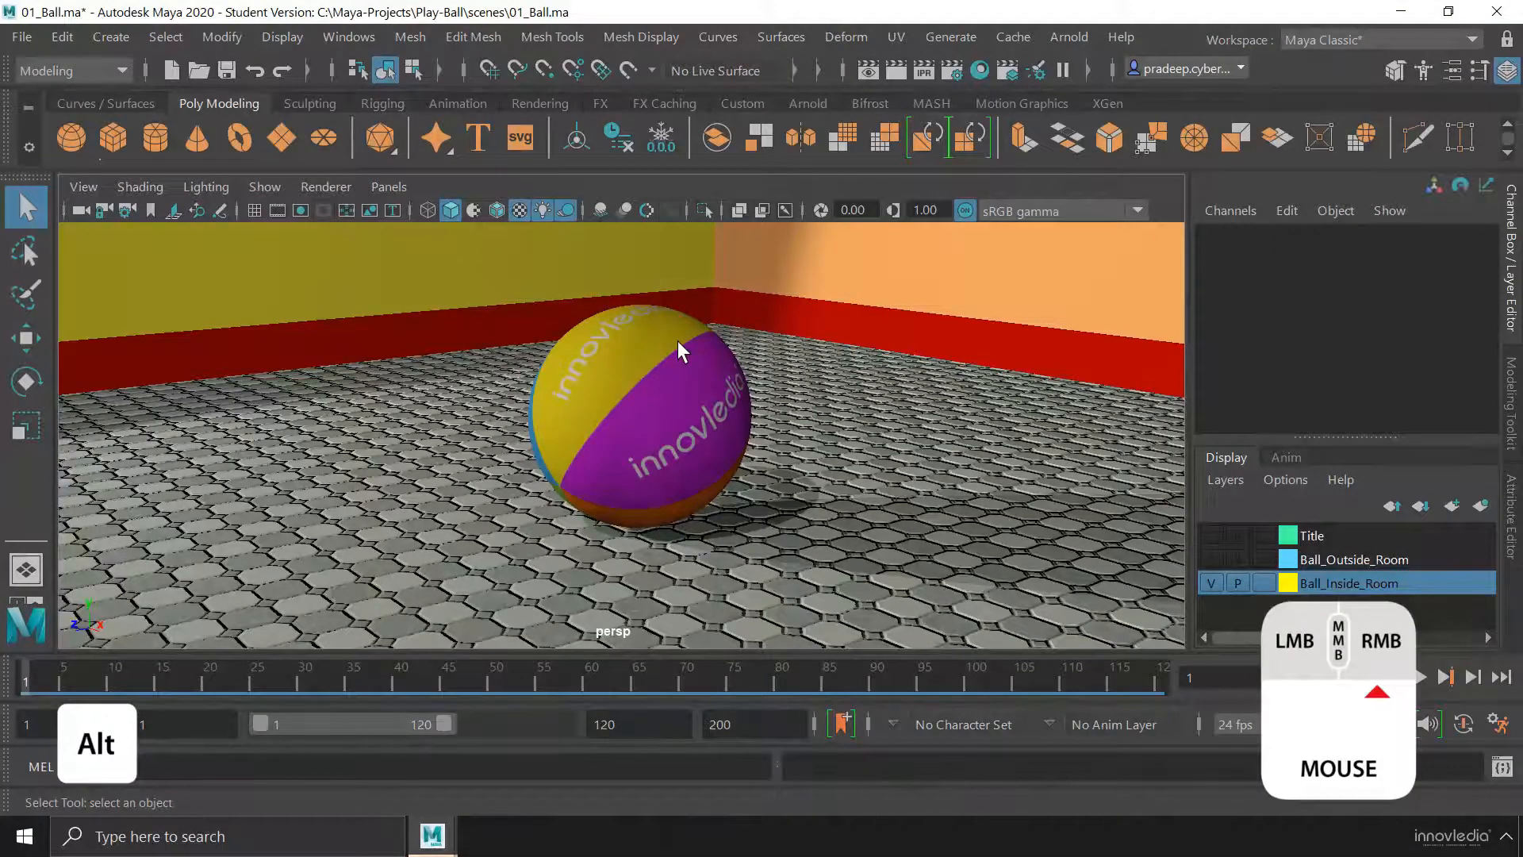
right_click_drag(677, 341, 678, 342, "alt")
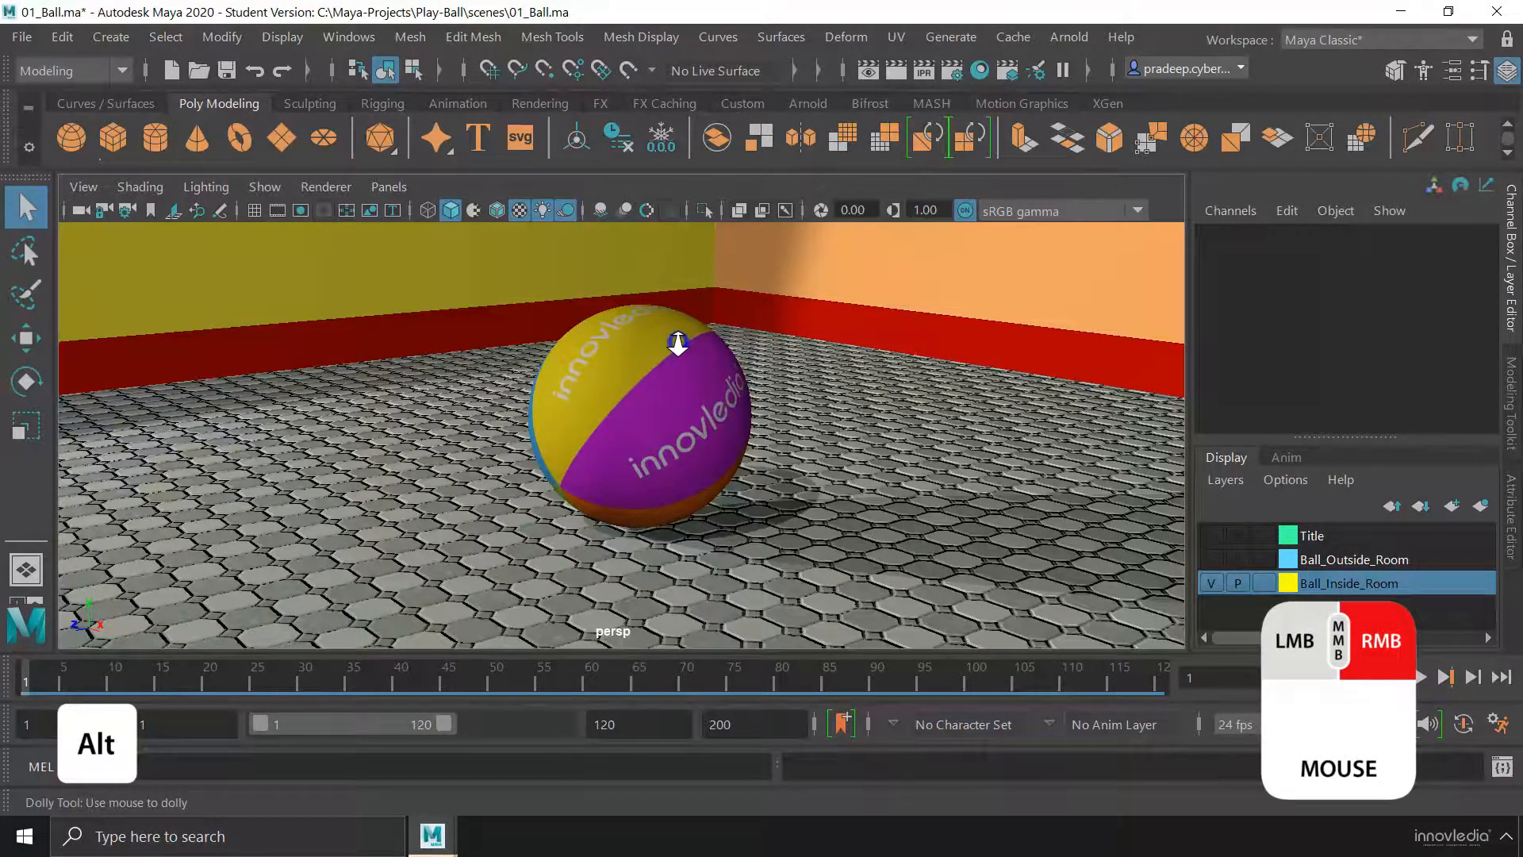
right_click_drag(677, 342, 988, 384, "alt")
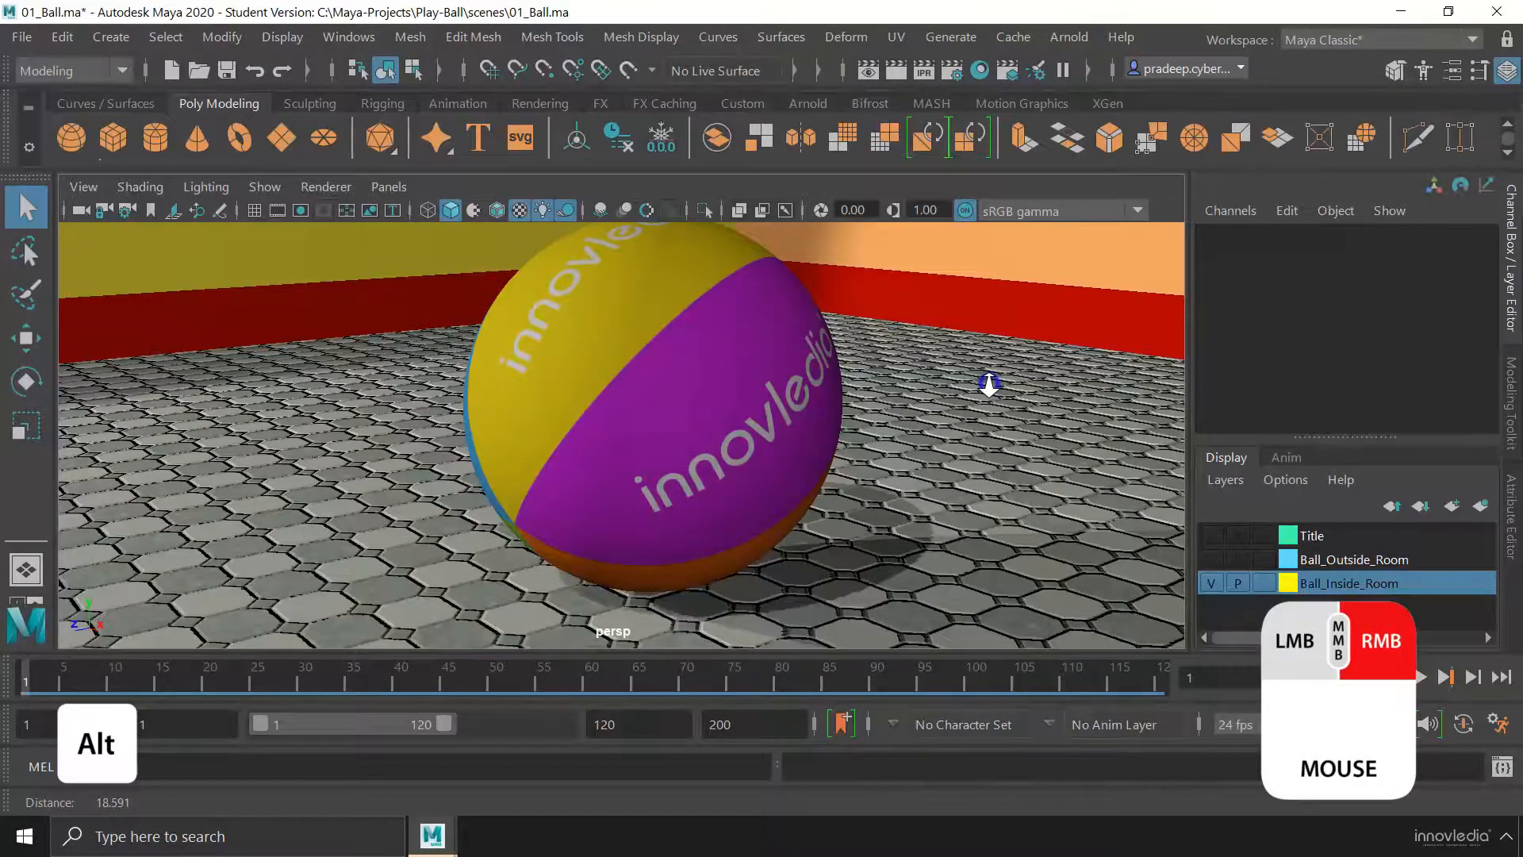
right_click_drag(988, 384, 579, 367, "alt")
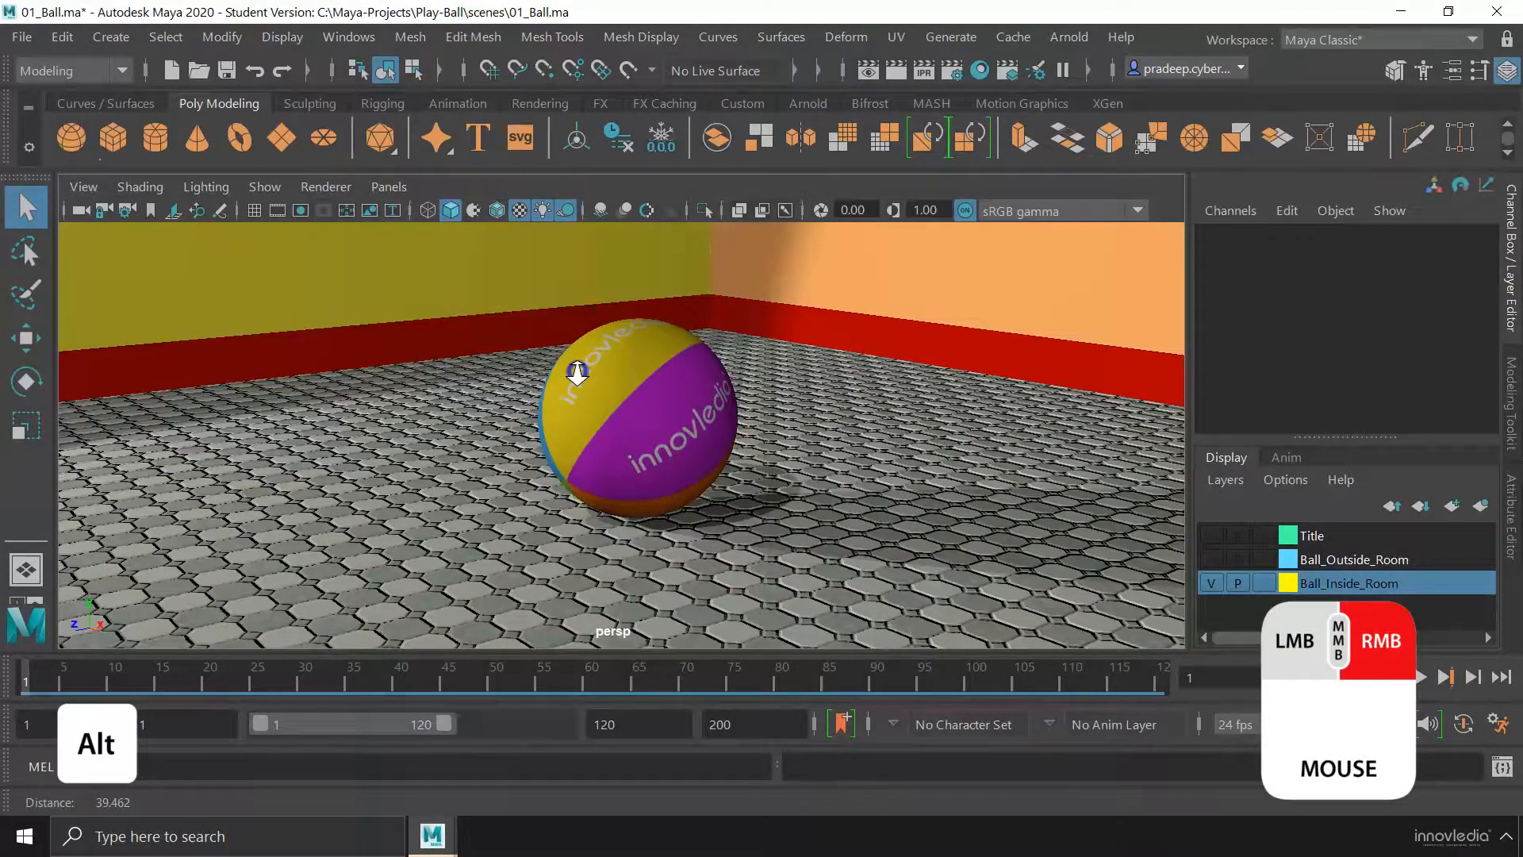
right_click_drag(578, 371, 578, 372, "alt")
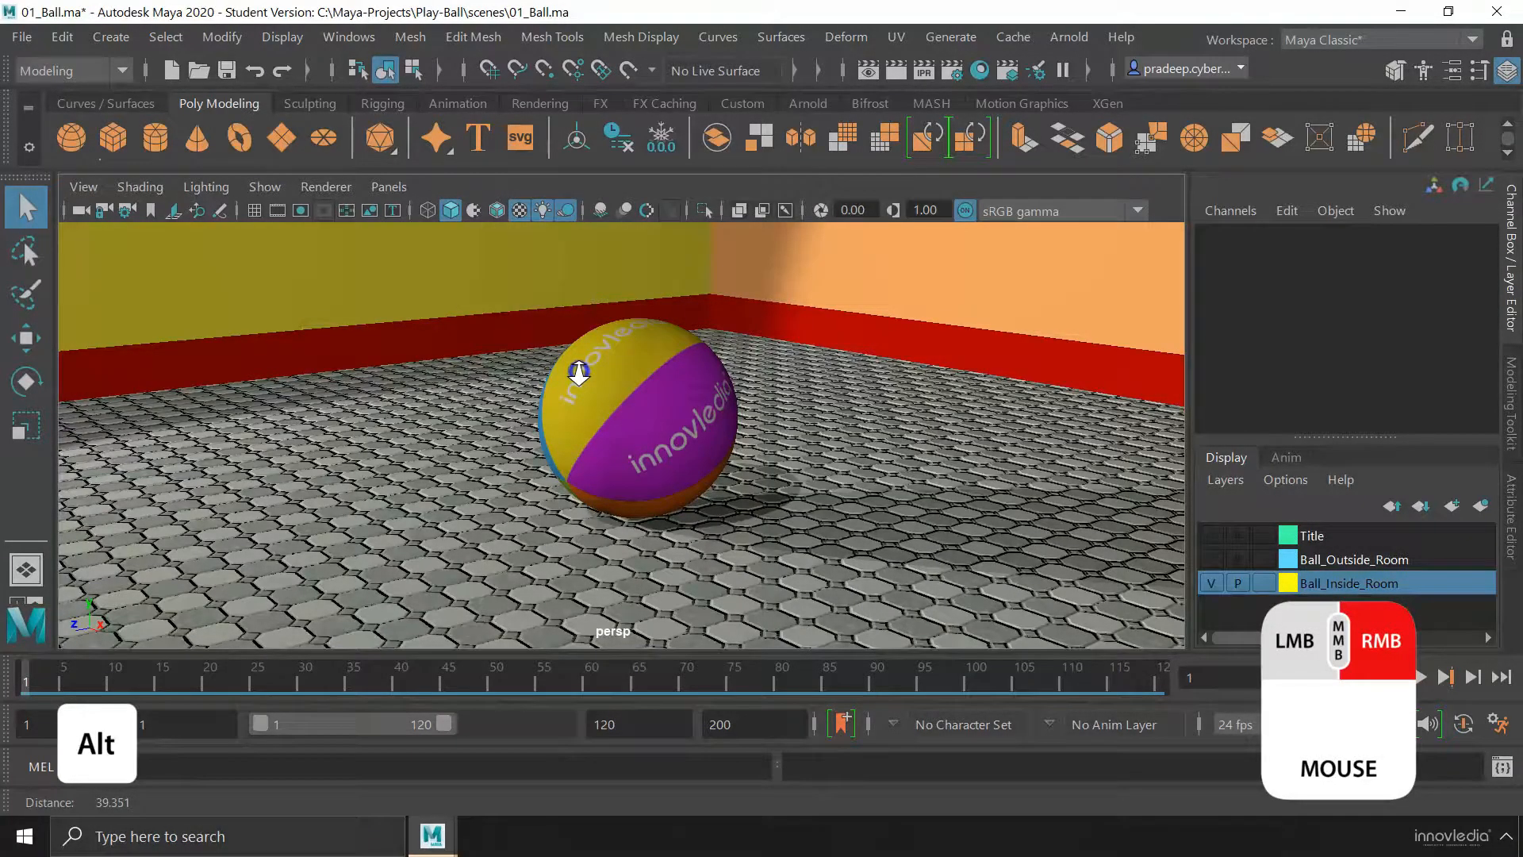
right_click_drag(578, 371, 625, 449, "alt")
left_click_drag(644, 406, 678, 413, "alt")
middle_click_drag(677, 412, 795, 433, "alt")
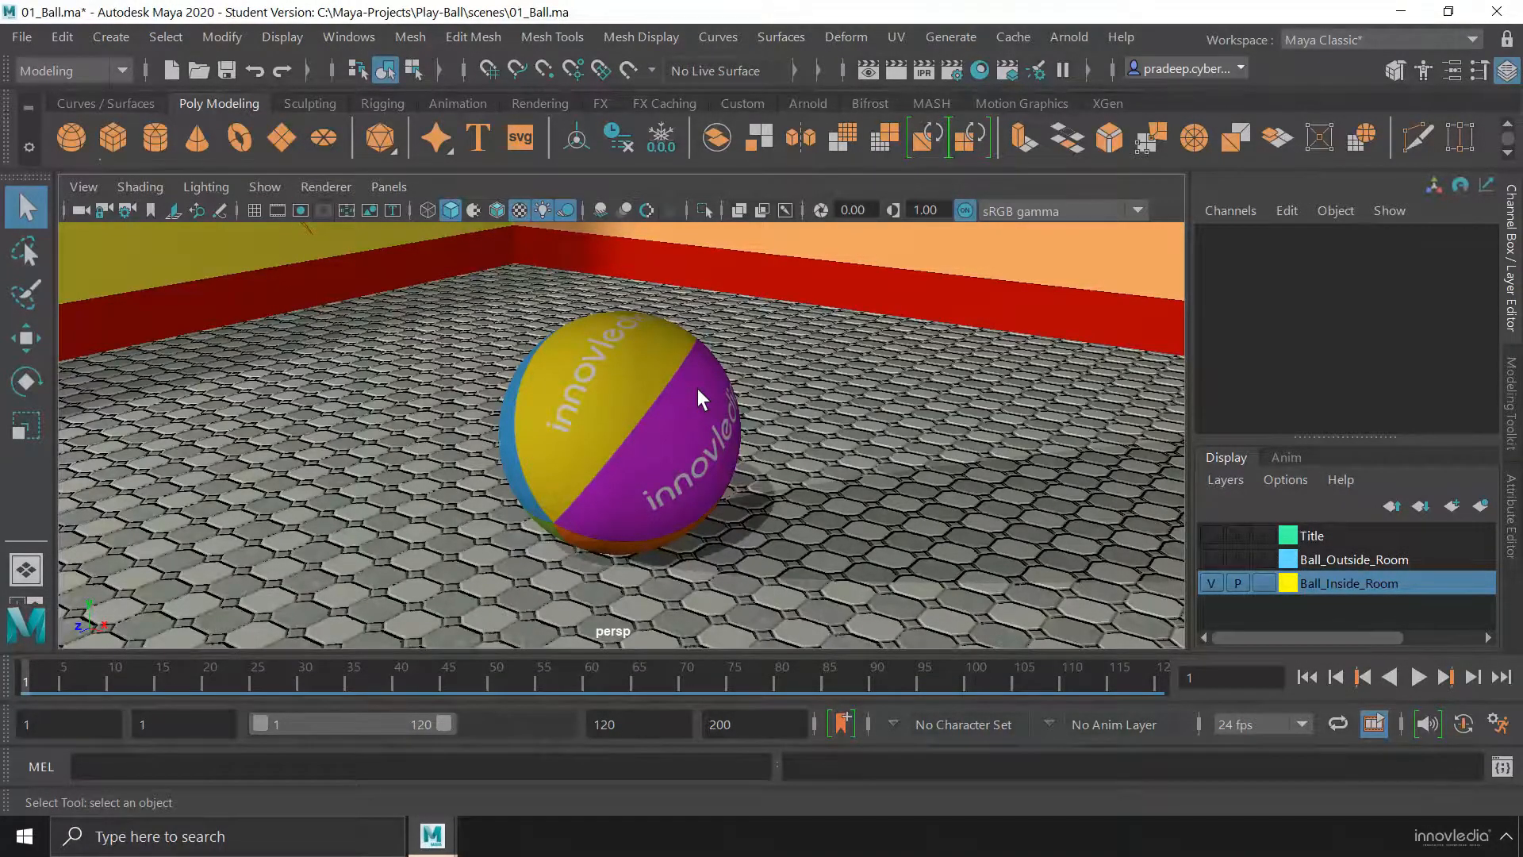
Go from the perspective view to the four-view layout and maximize the top view, panning and zooming around the ball
key("space")
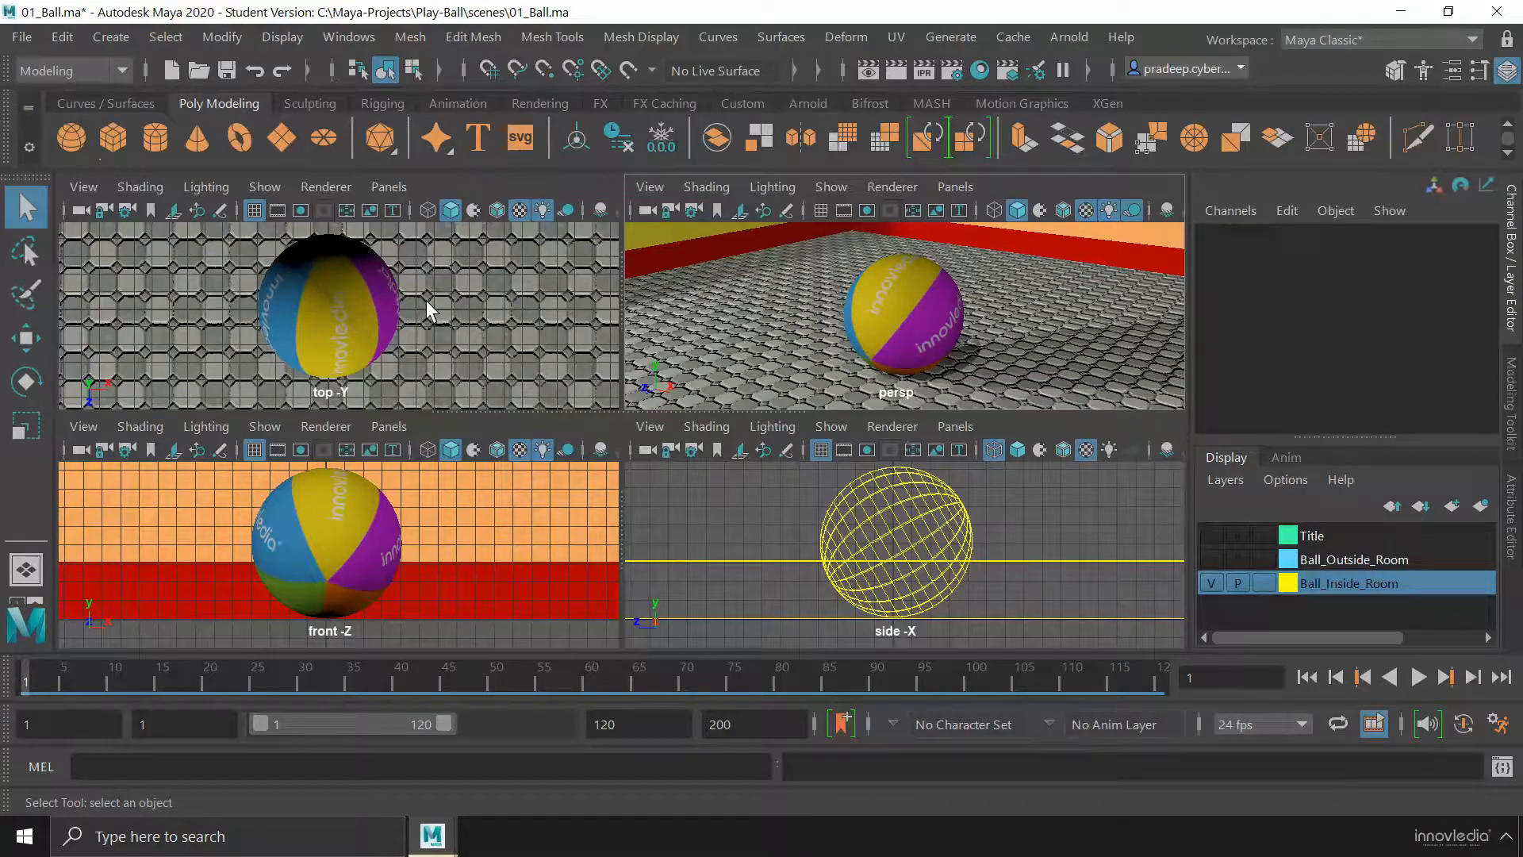
key("space")
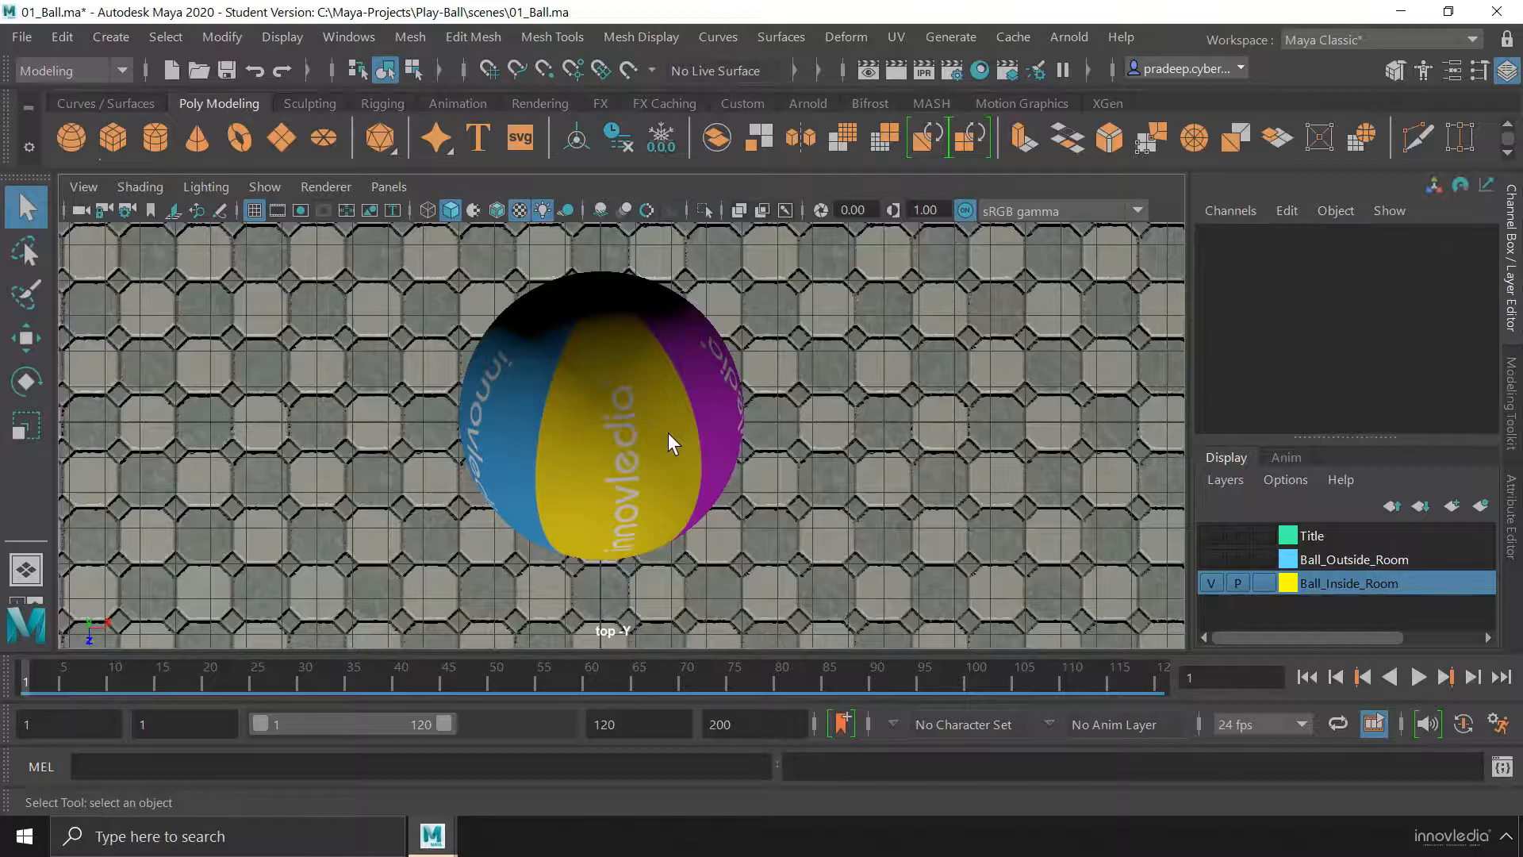
left_click_drag(668, 432, 648, 434, "alt")
key("alt")
middle_click_drag(622, 340, 615, 467, "alt")
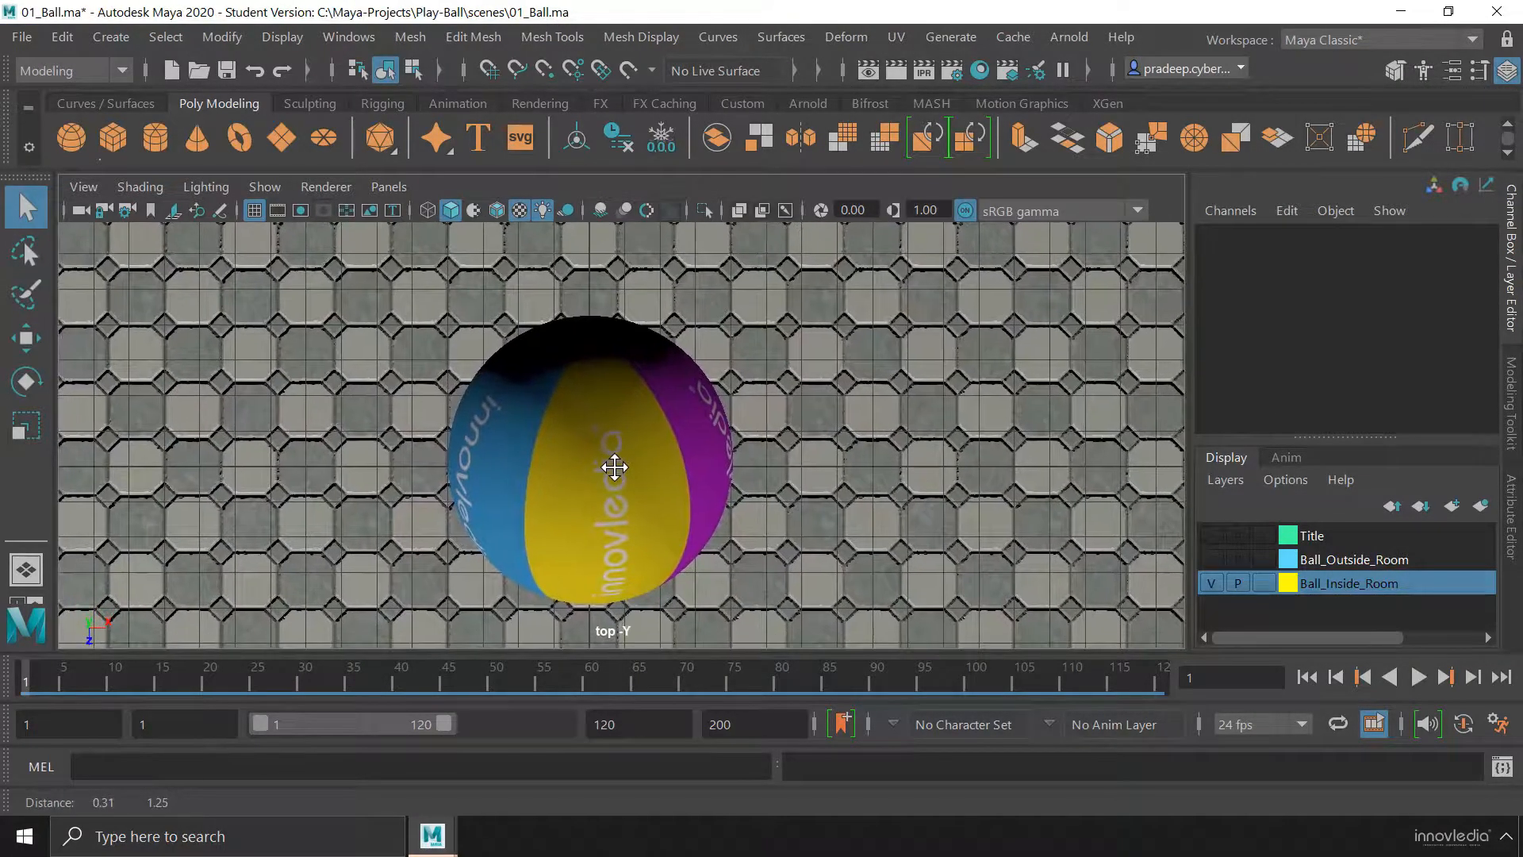
right_click_drag(651, 419, 453, 446, "alt")
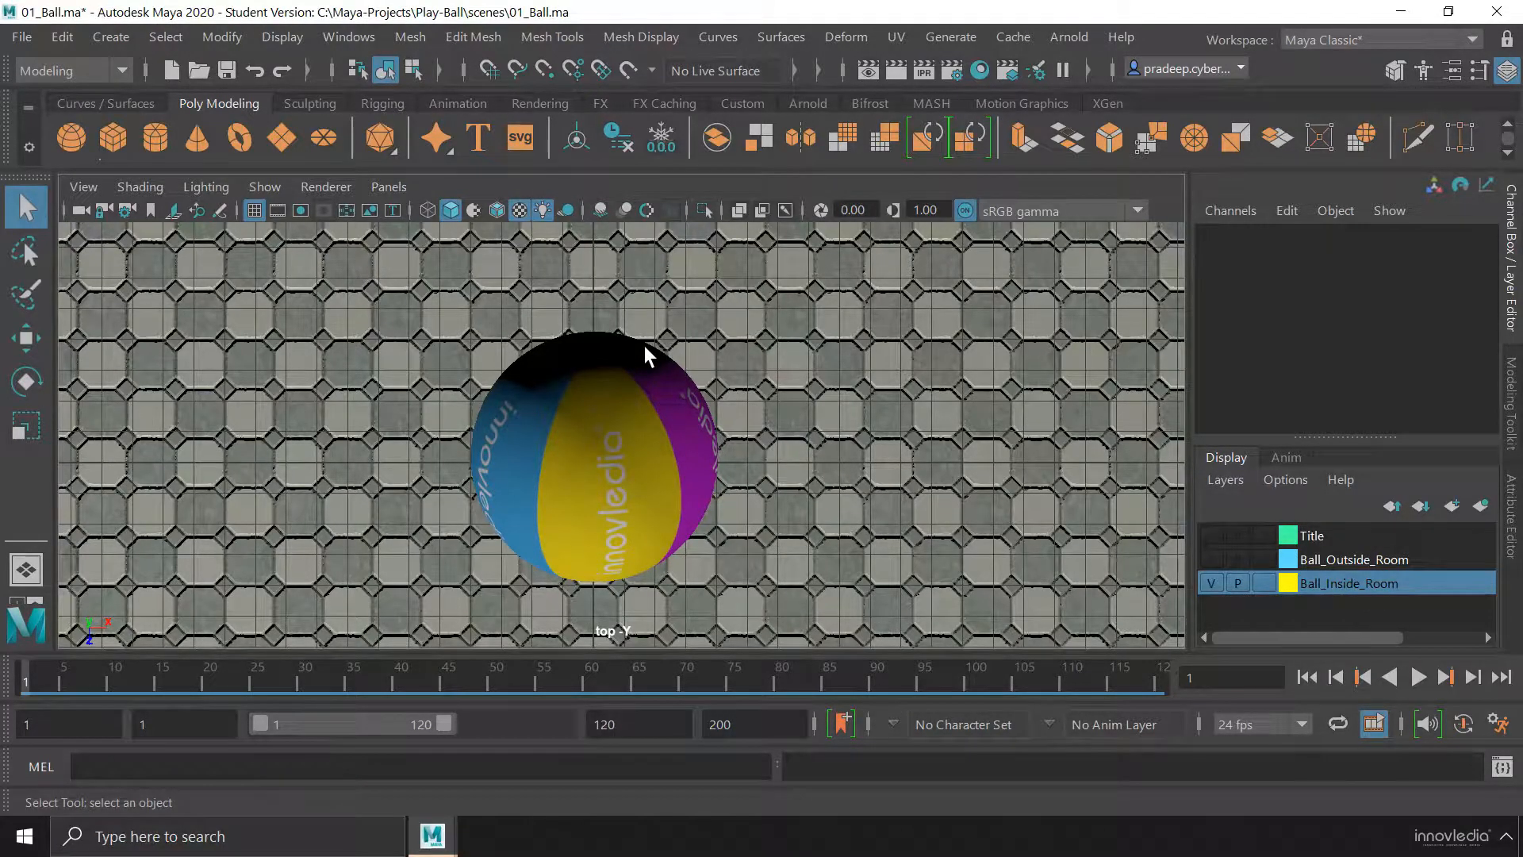
Maximize the front view from the four-view layout and inspect the ball there by panning and zooming
key("space")
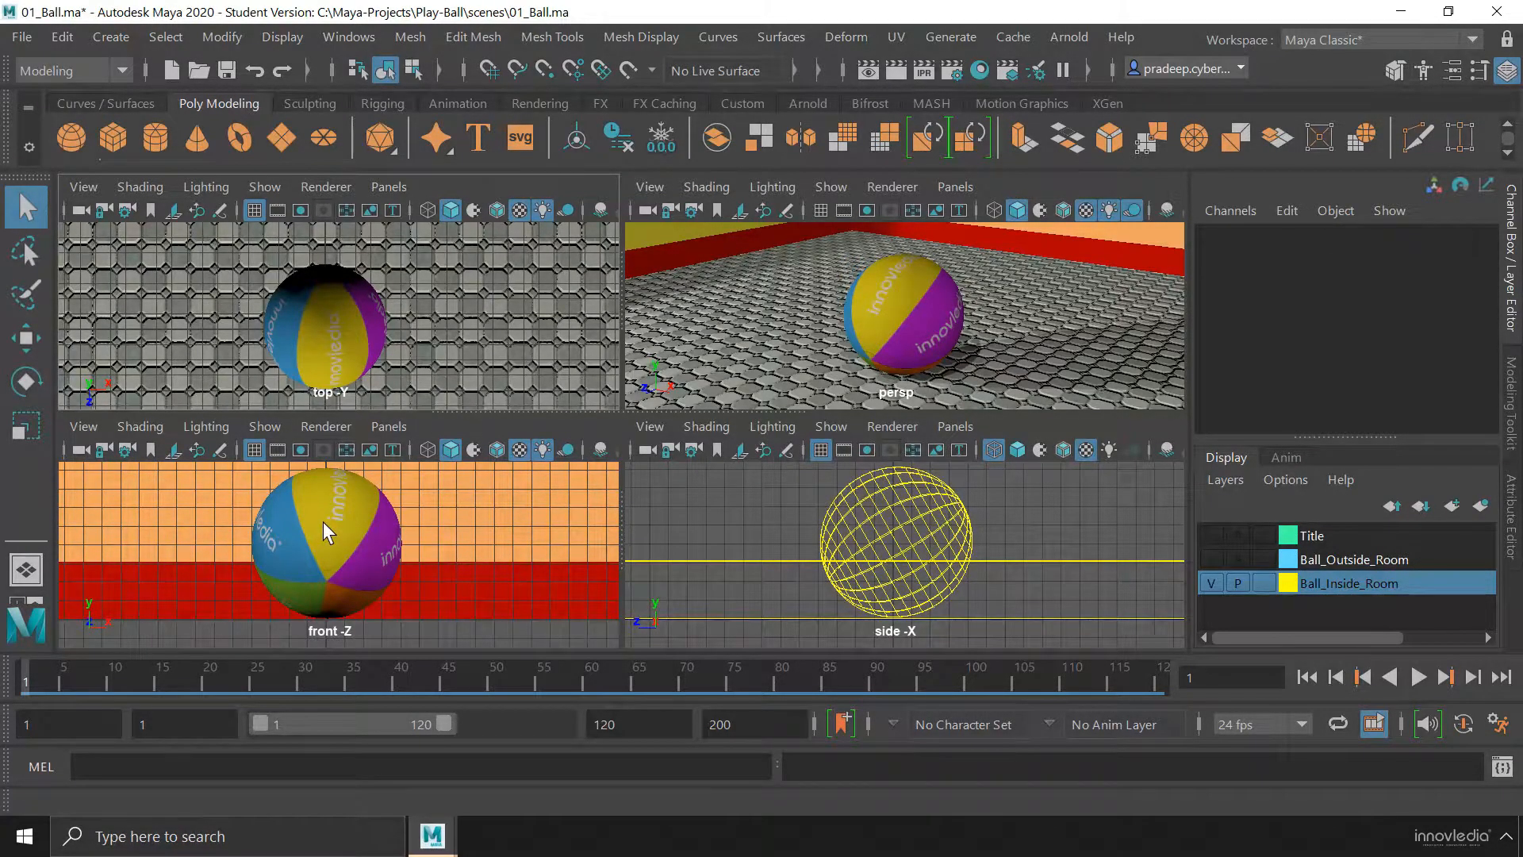
key("space")
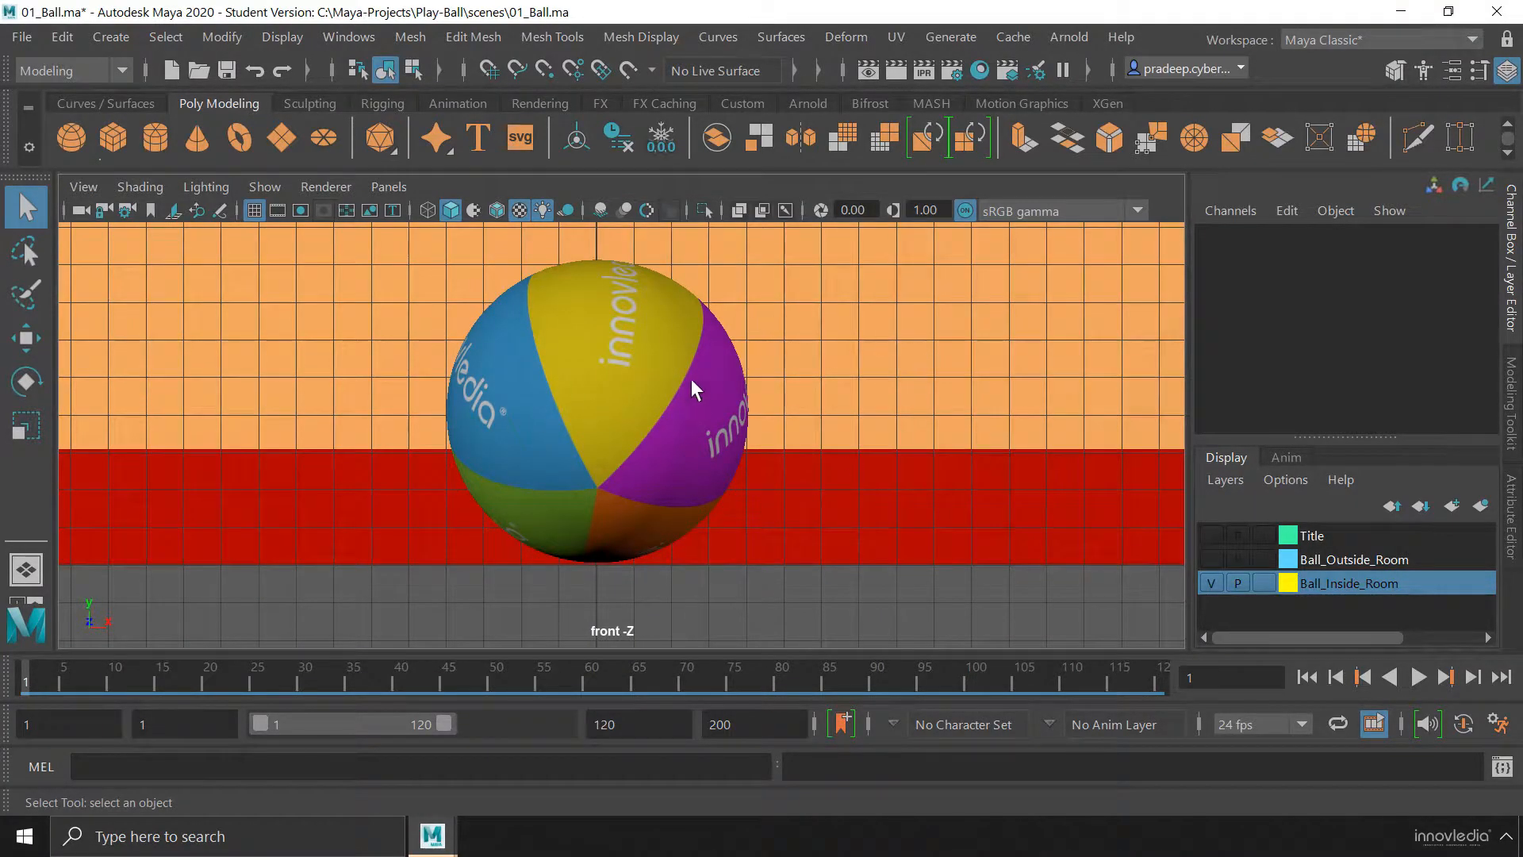
left_click_drag(688, 370, 706, 370, "alt")
middle_click_drag(692, 441, 671, 487, "alt")
scroll(568, 458, "up", 5)
scroll(595, 443, "down", 5)
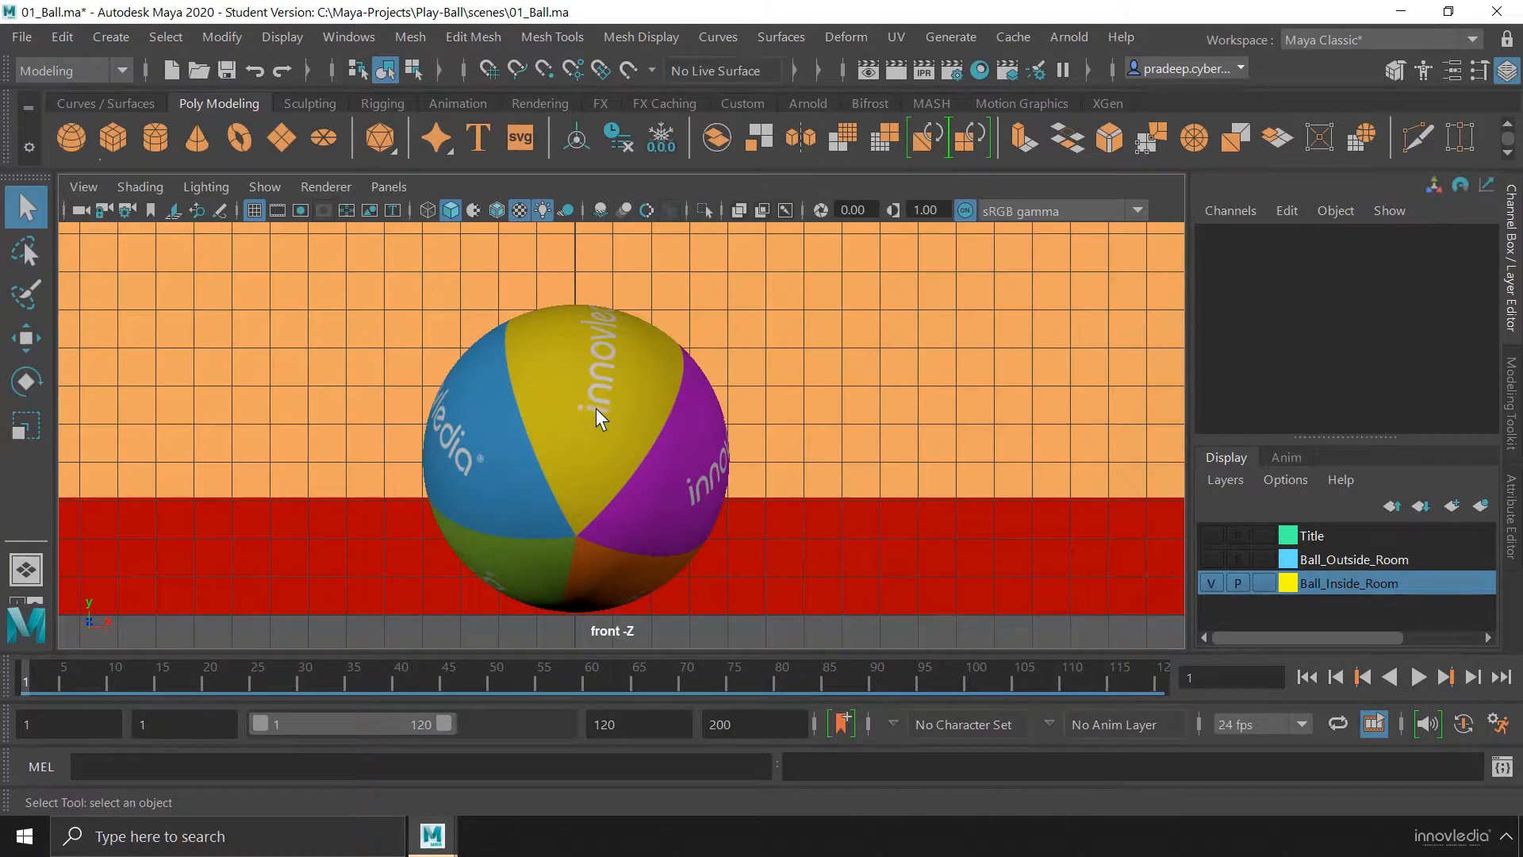
Show the side view full size and return to a maximized perspective view
key("space")
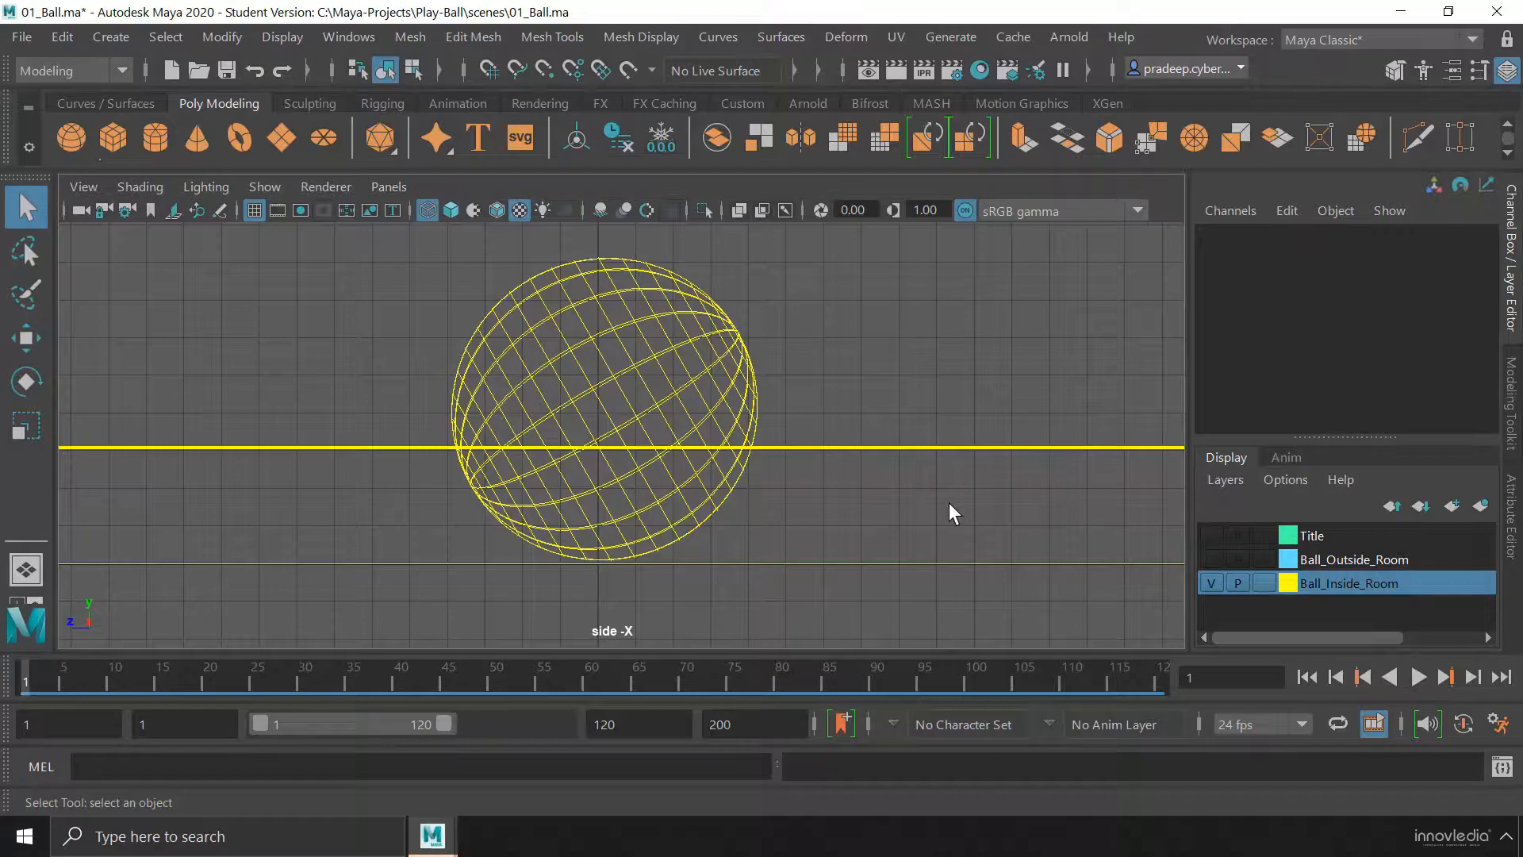
key("space")
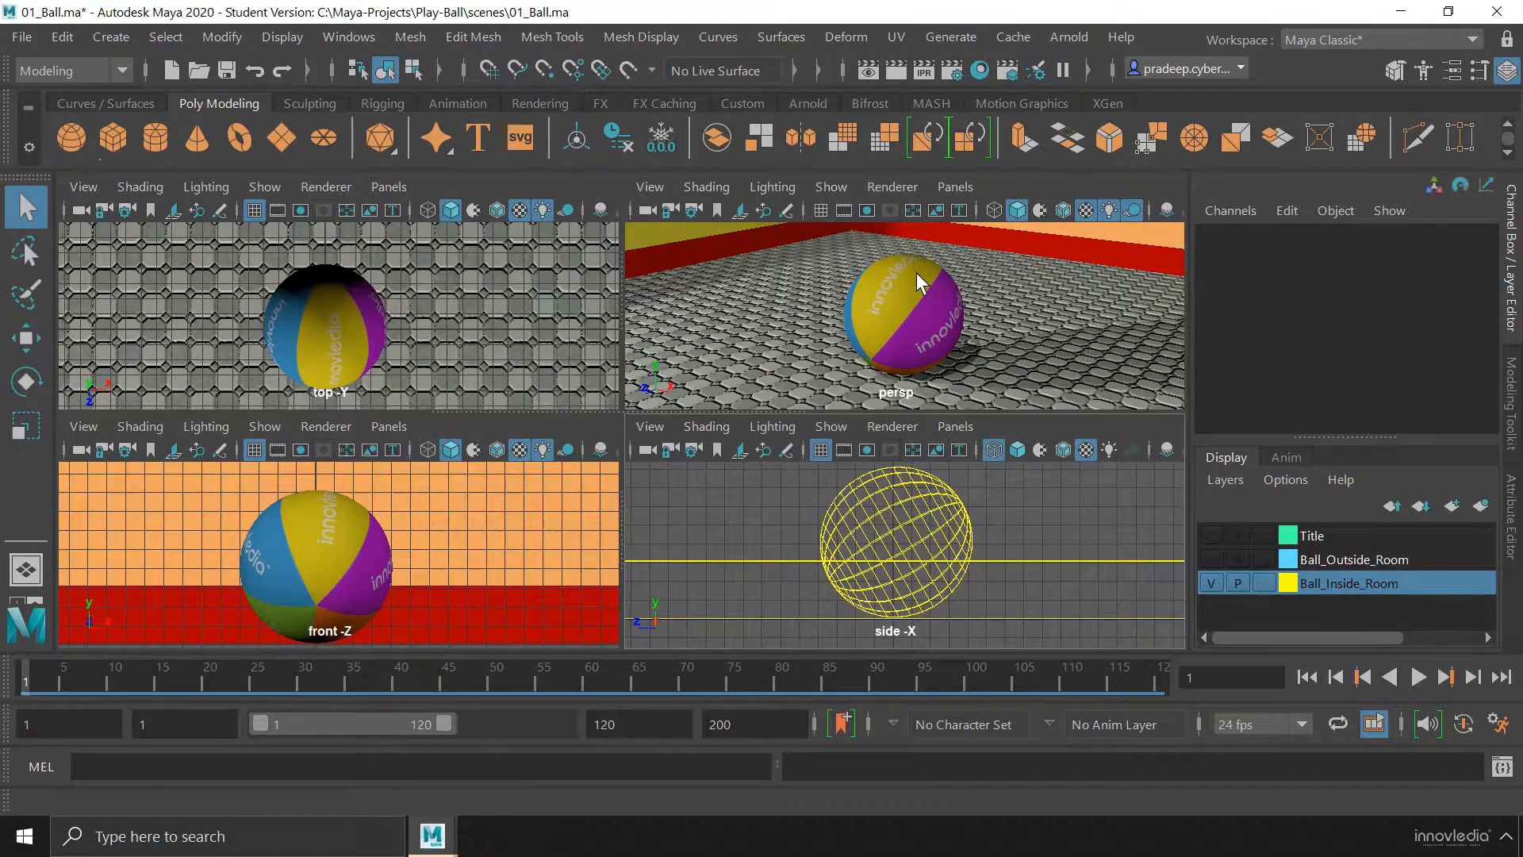
key("space")
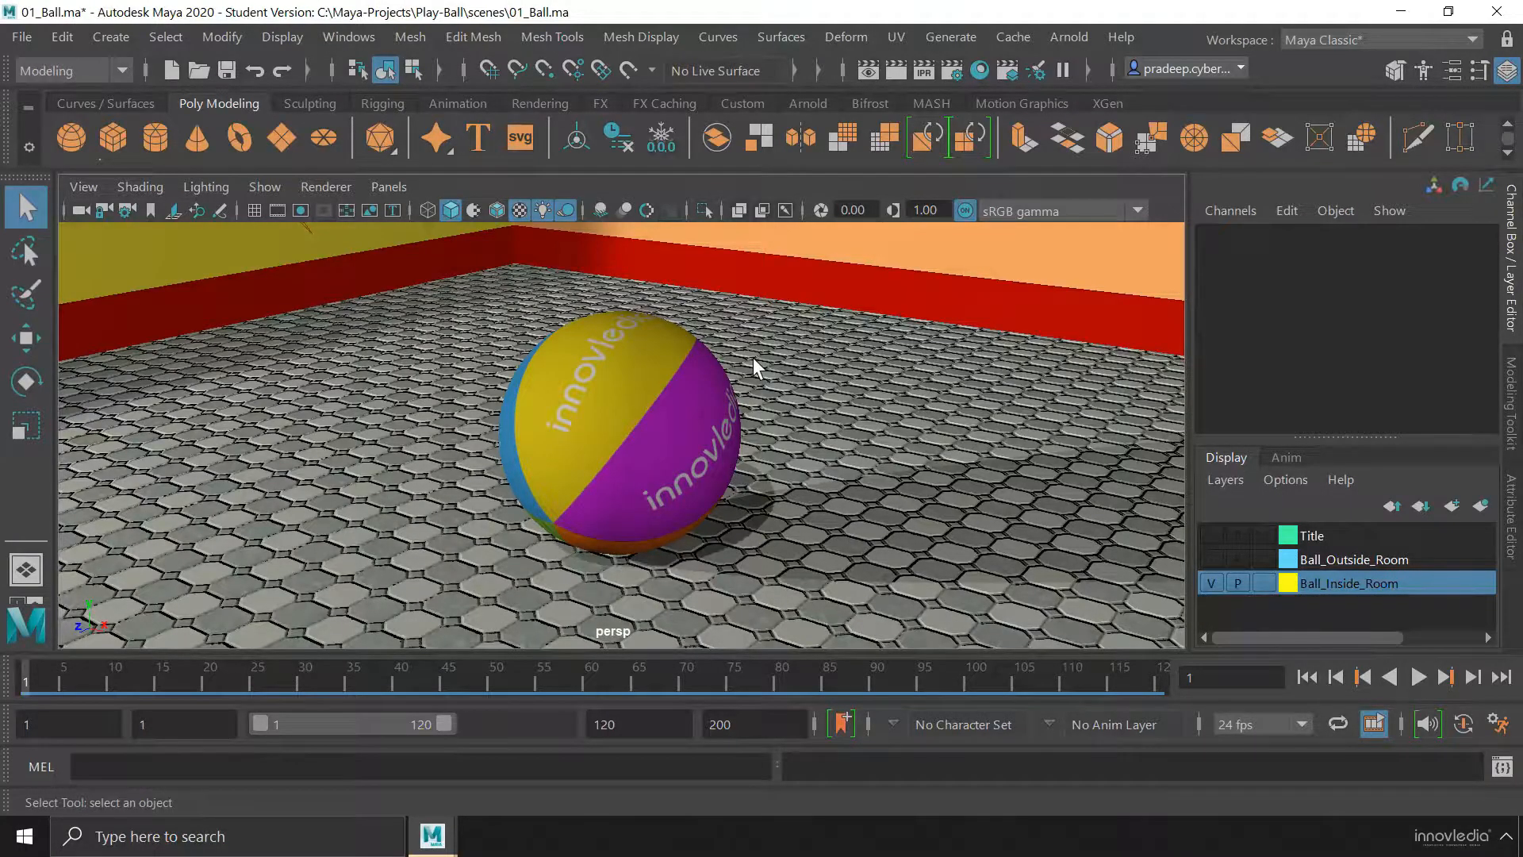
Toggle repeatedly between the four-view layout and the individual maximized views, ending in the full-size perspective view
key("space")
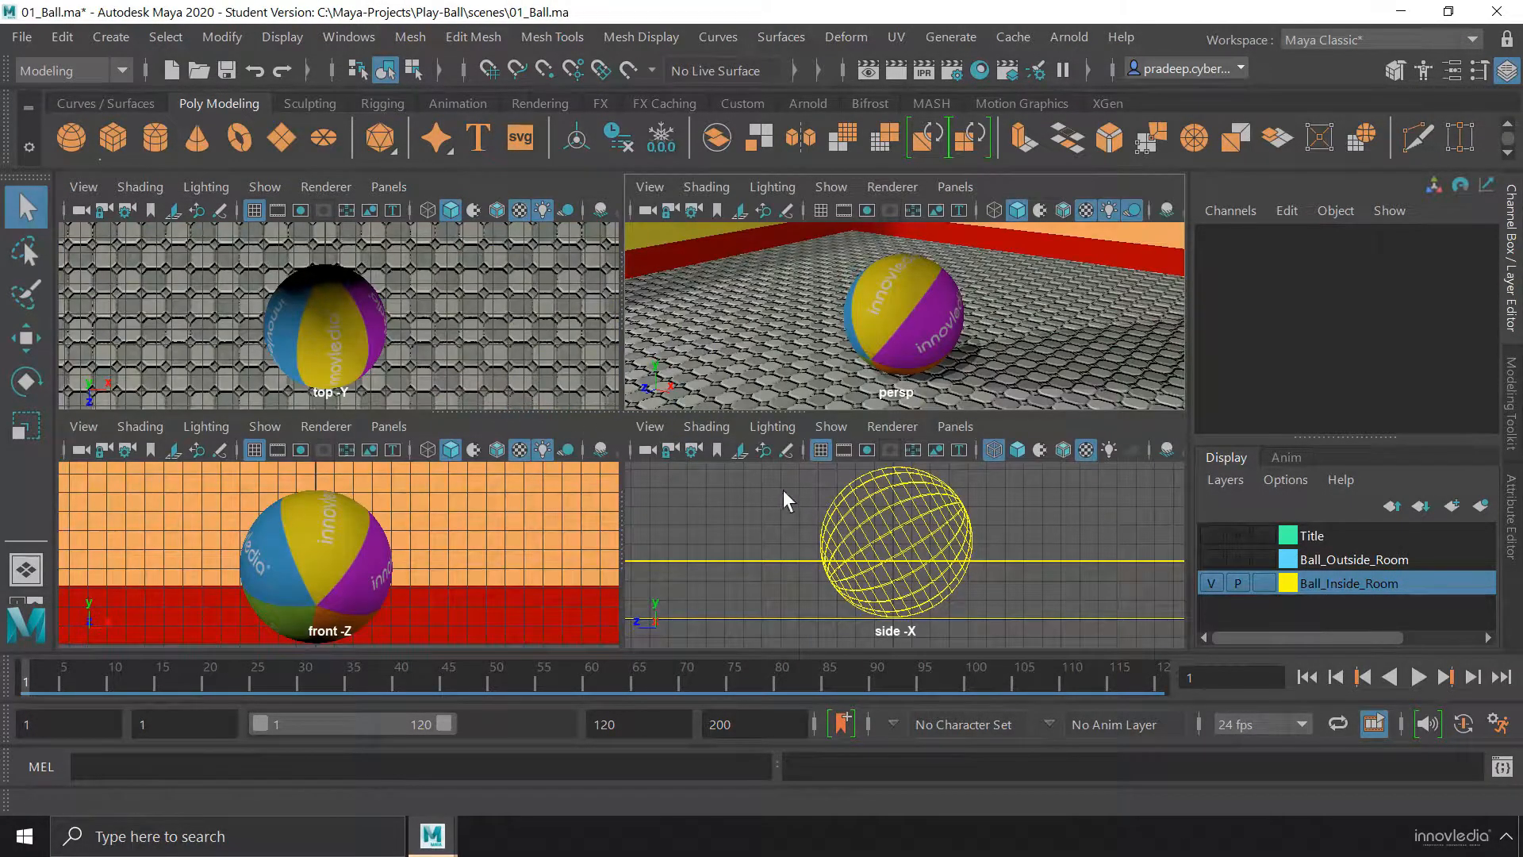
key("space")
key("space")
key("space")
key("space")
key("space")
key("space")
key("space")
key("space")
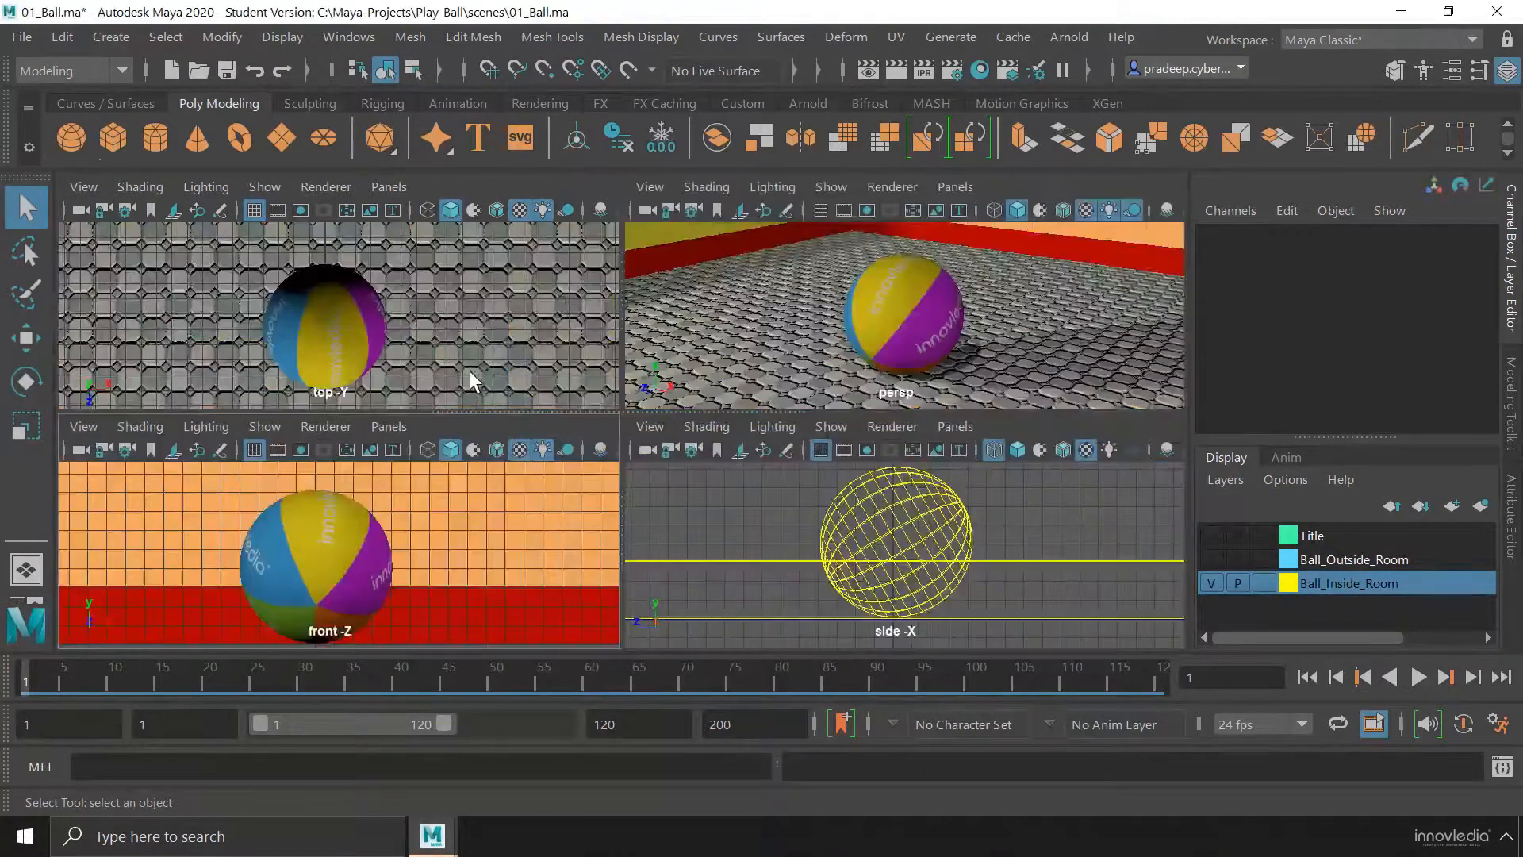
key("space")
key("space")
key("space")
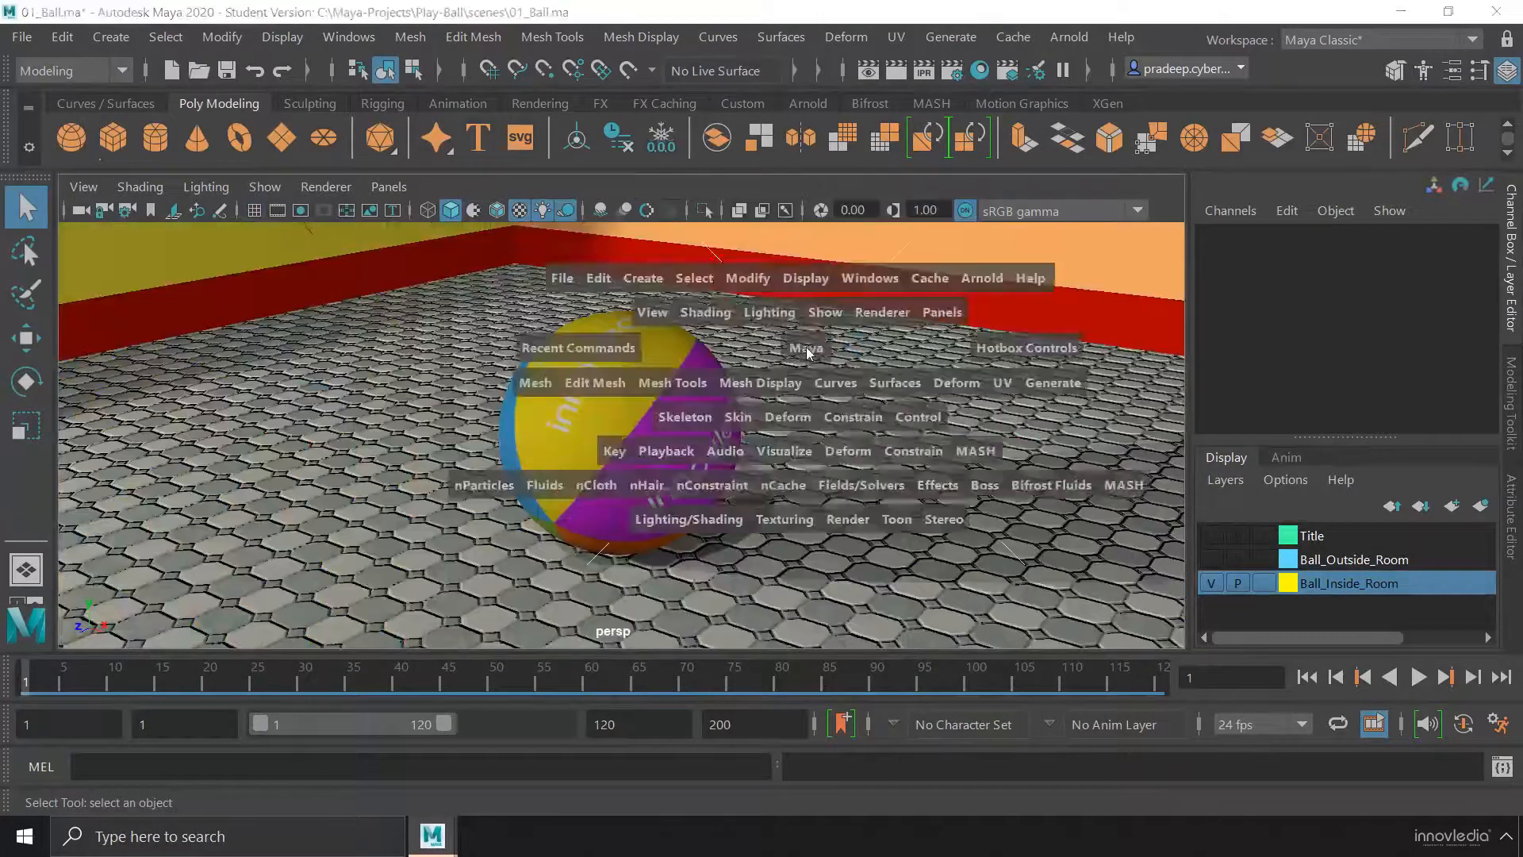
key("space")
key("space")
key("space")
key("space")
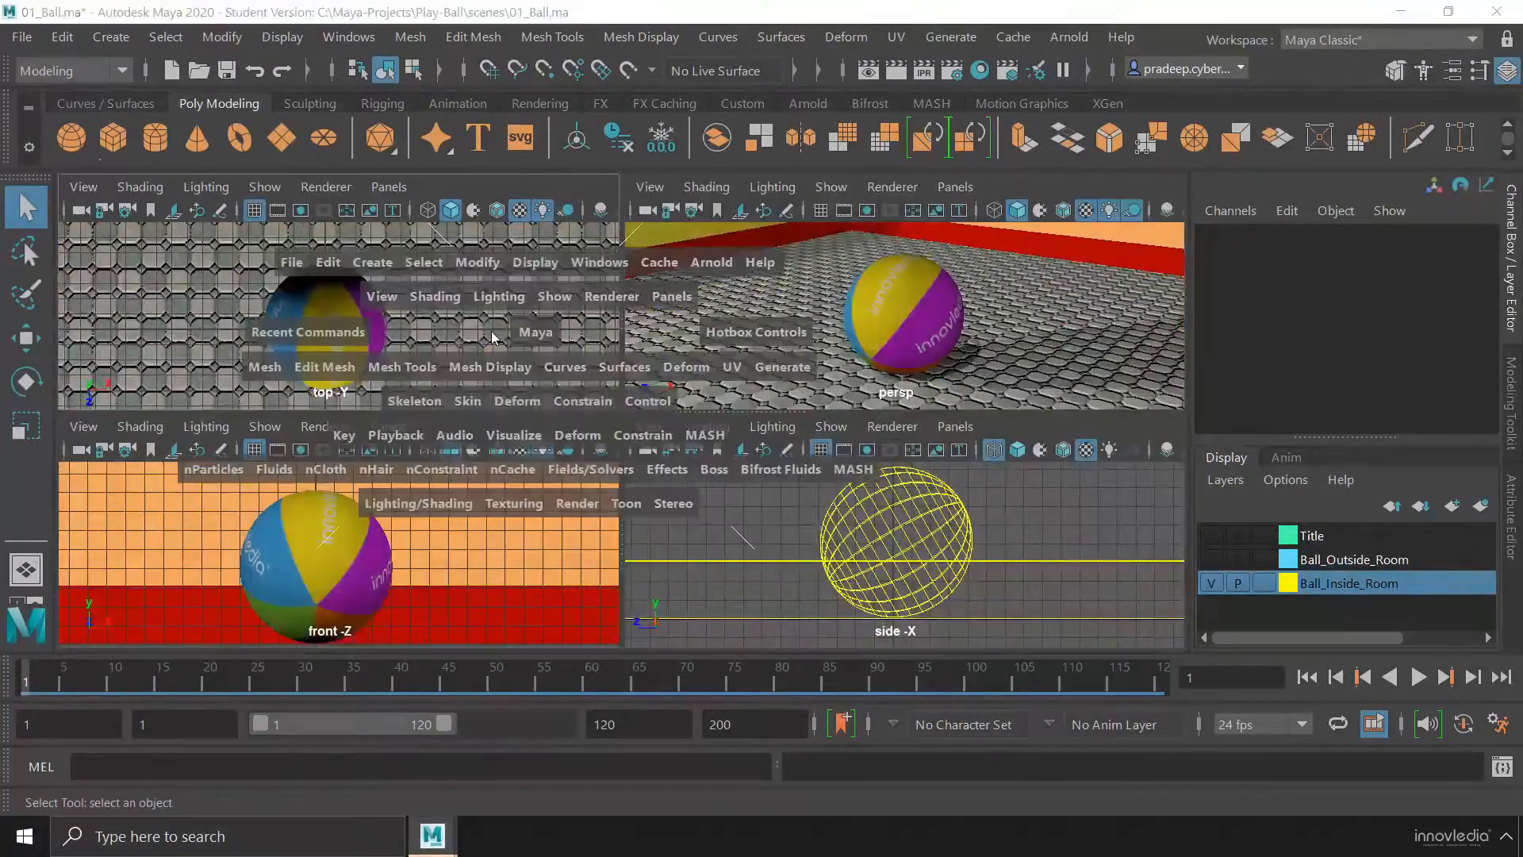
key("space")
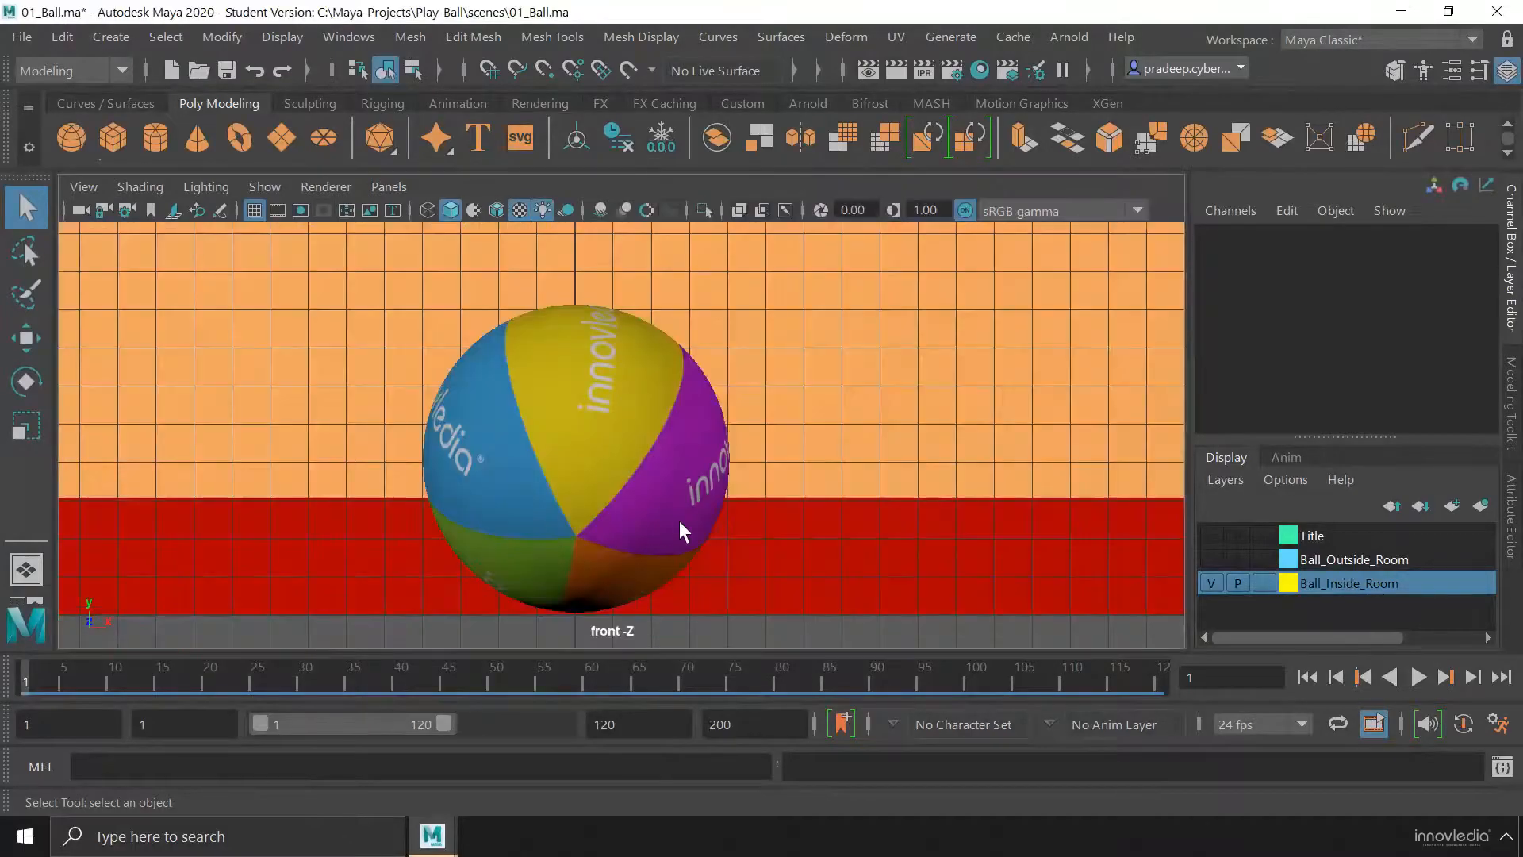
key("space")
key("space")
key("space")
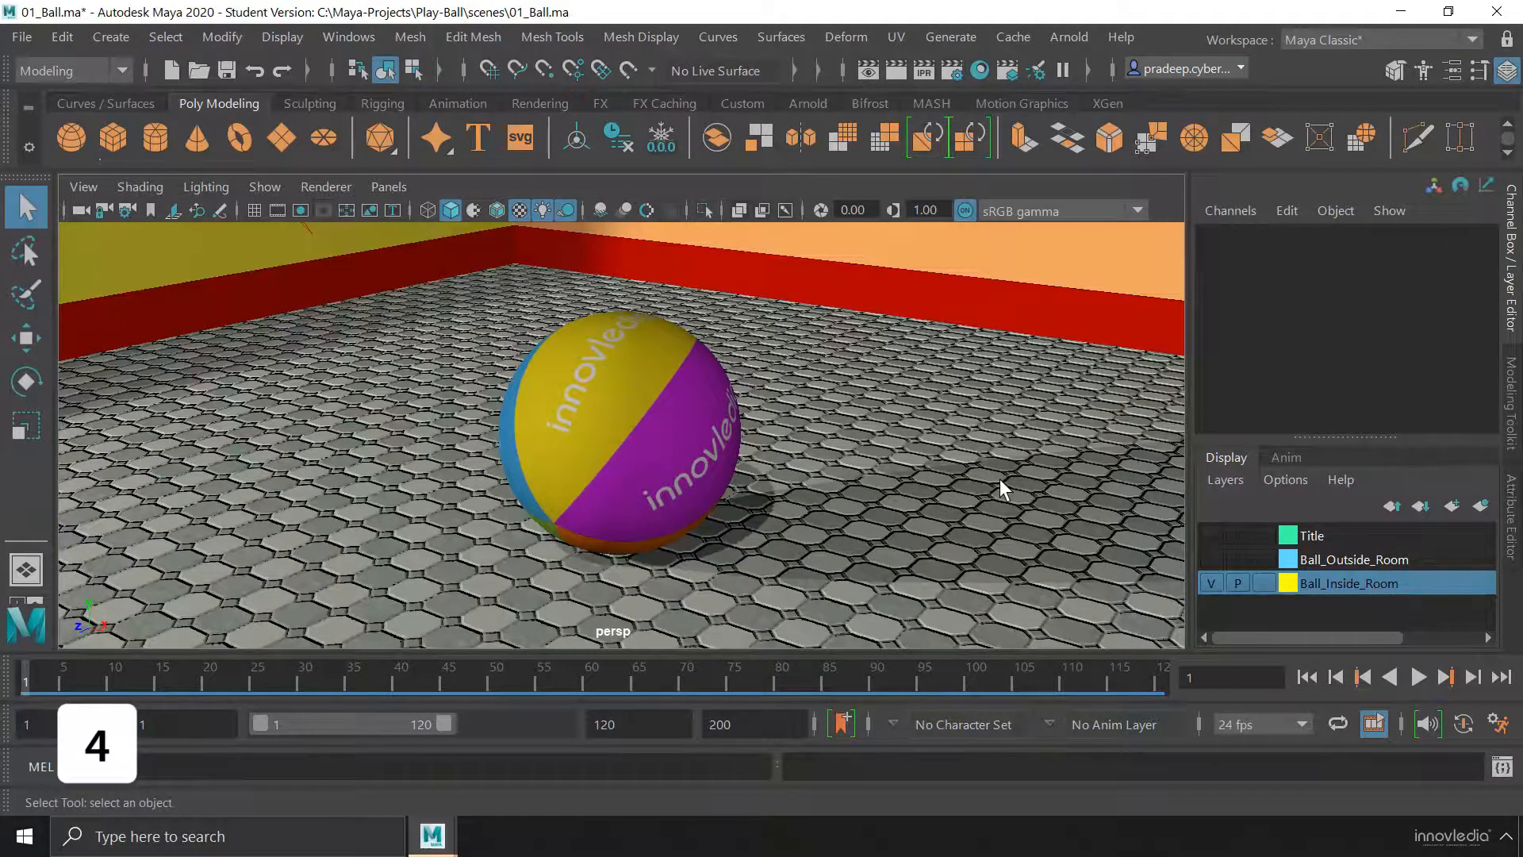
Display the perspective view in wireframe and examine the ball and room from a lower angle
key("4")
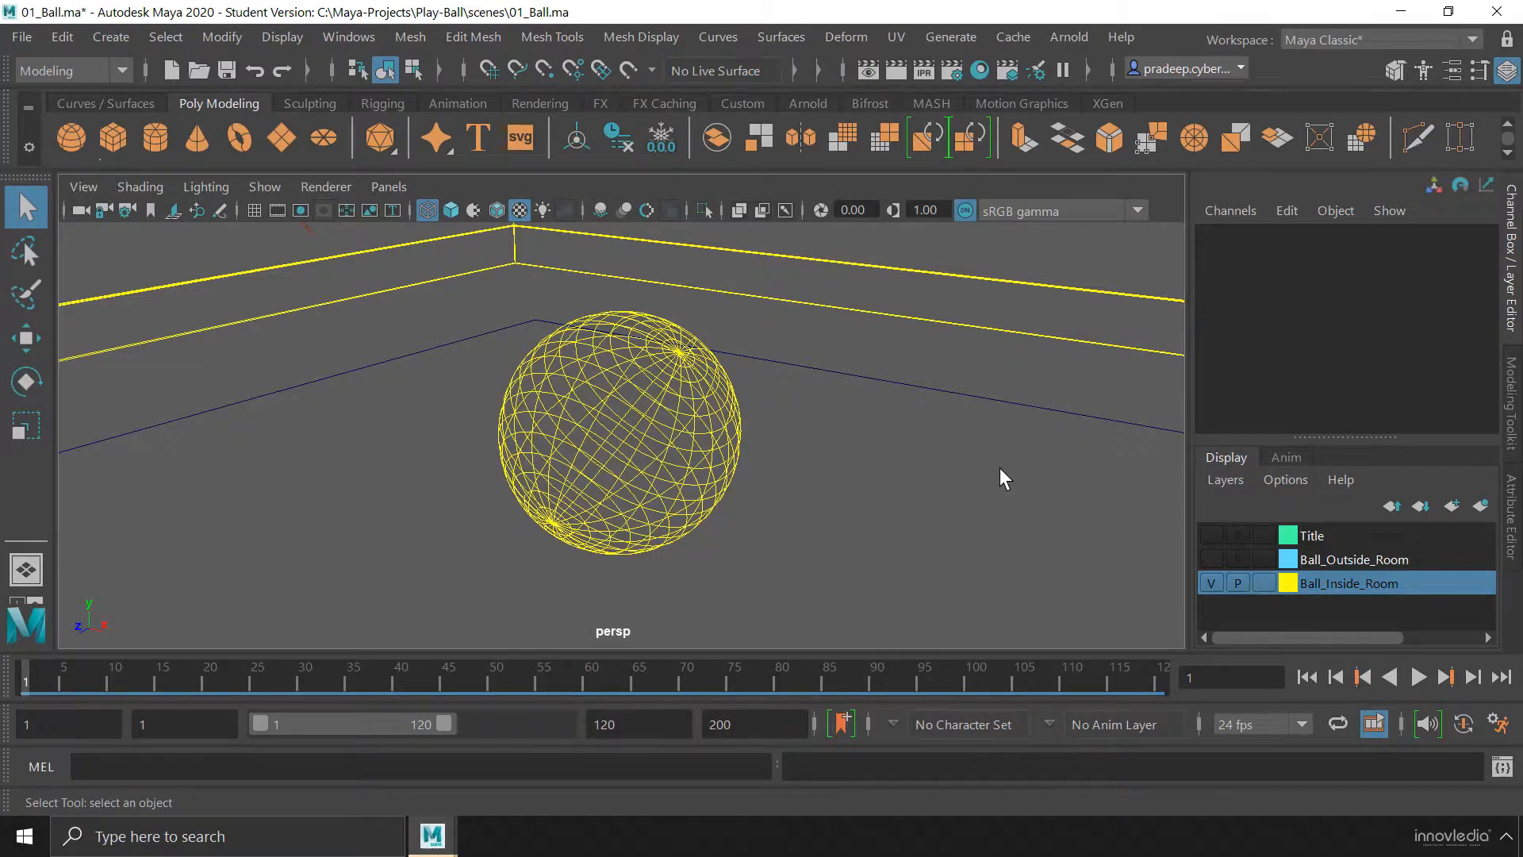
left_click_drag(607, 404, 707, 394, "alt")
middle_click_drag(706, 398, 777, 434, "alt")
left_click_drag(763, 460, 759, 466, "alt")
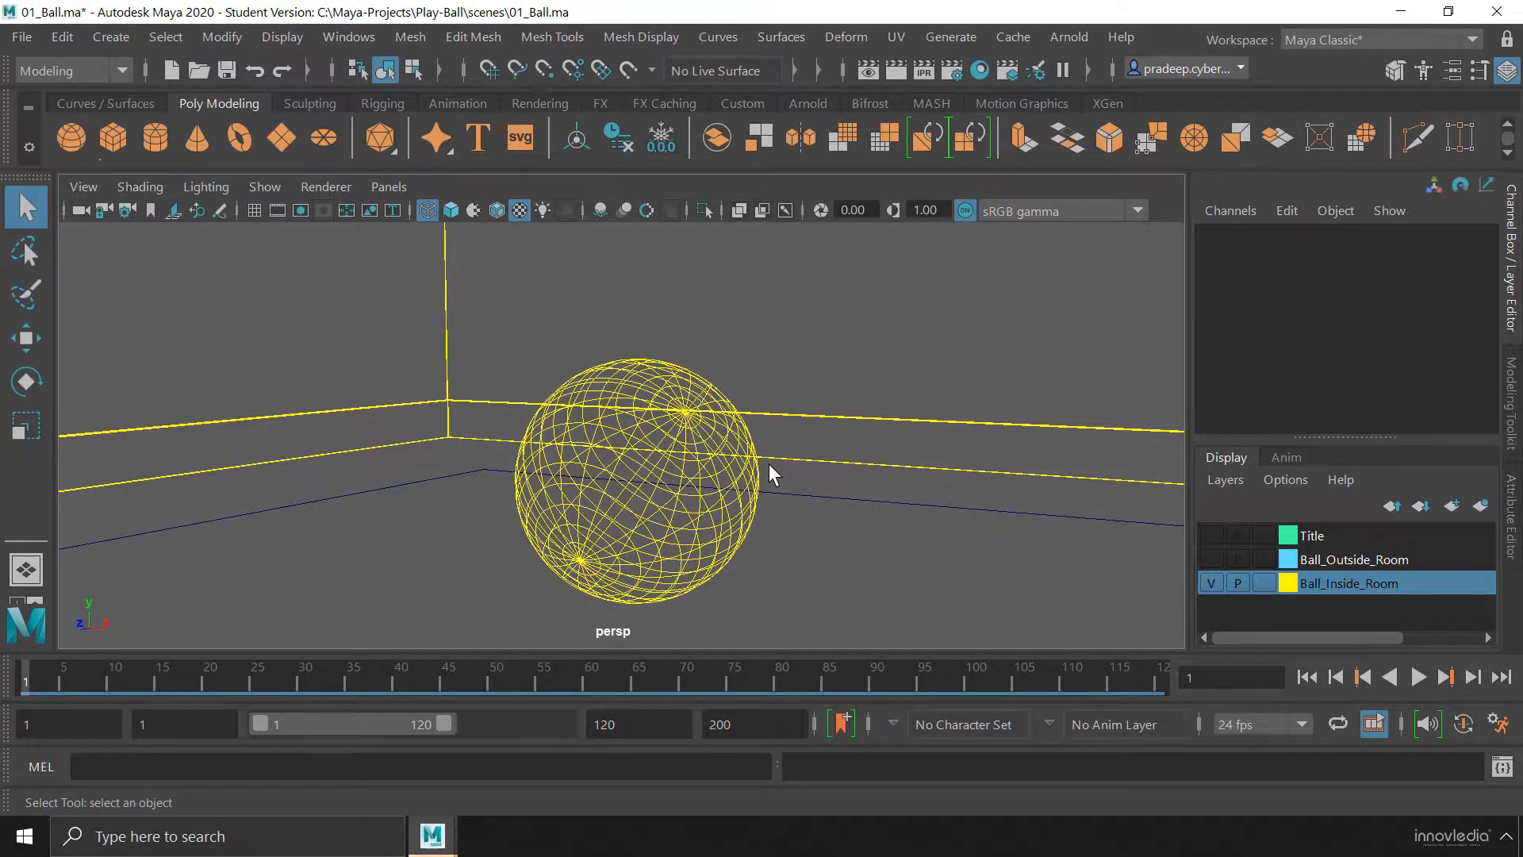
Set the perspective view to smooth shading with textures and light it with the scene lights
key("5")
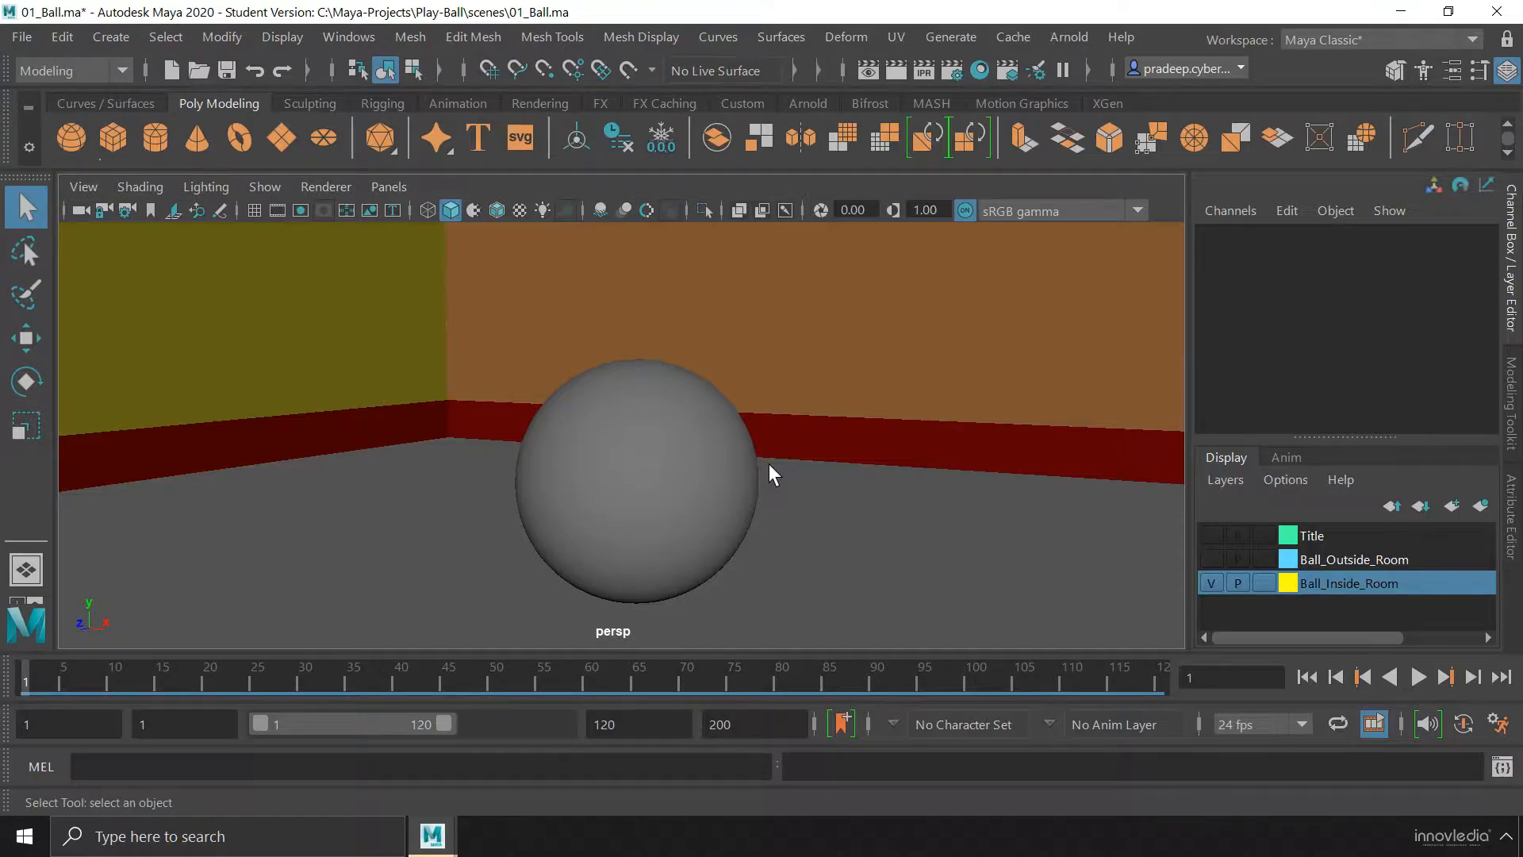
key("6")
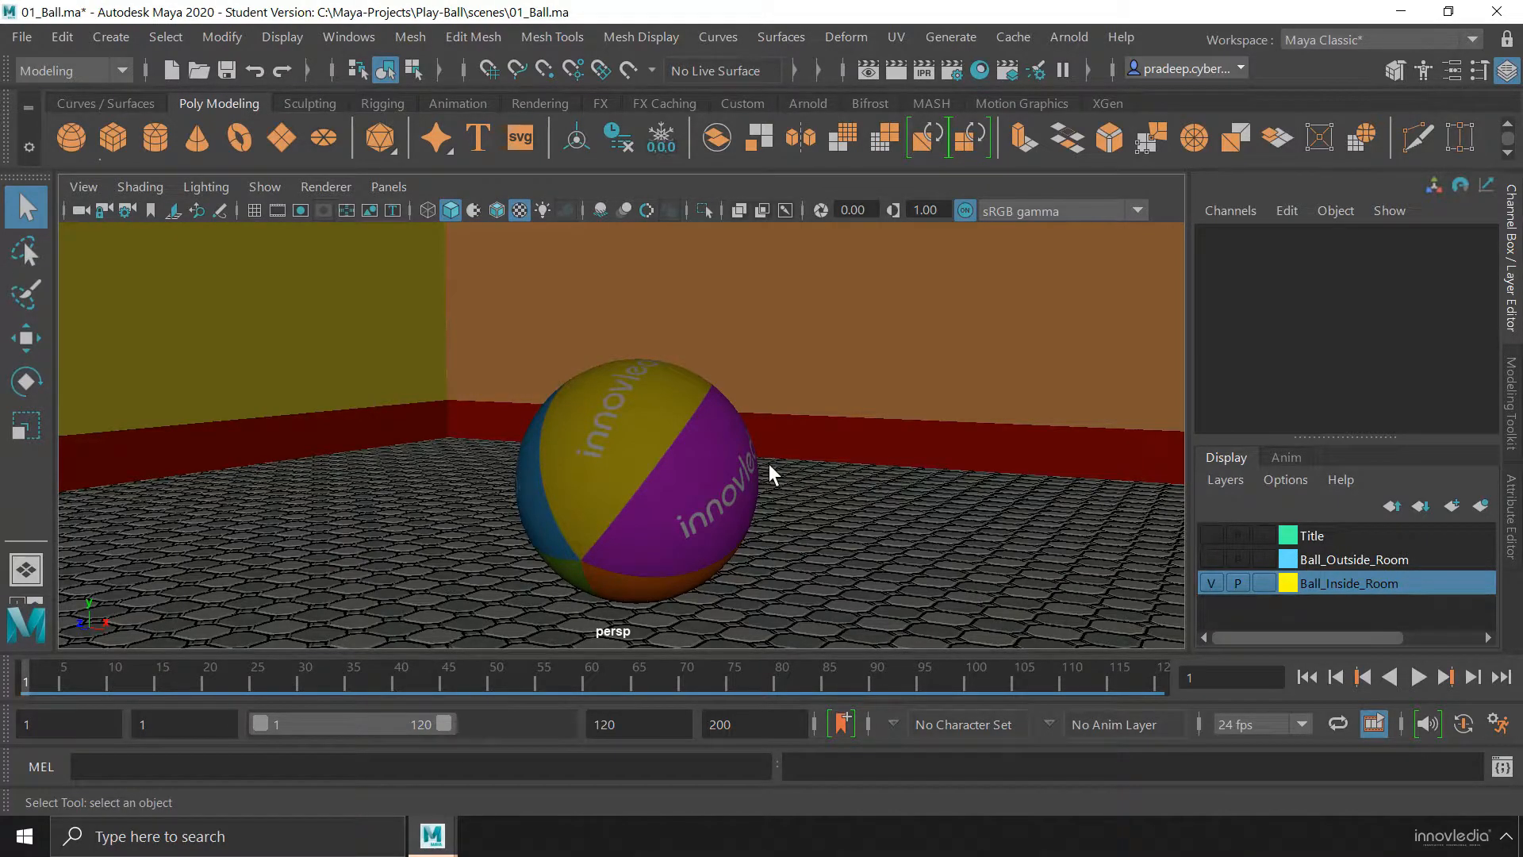
key("7")
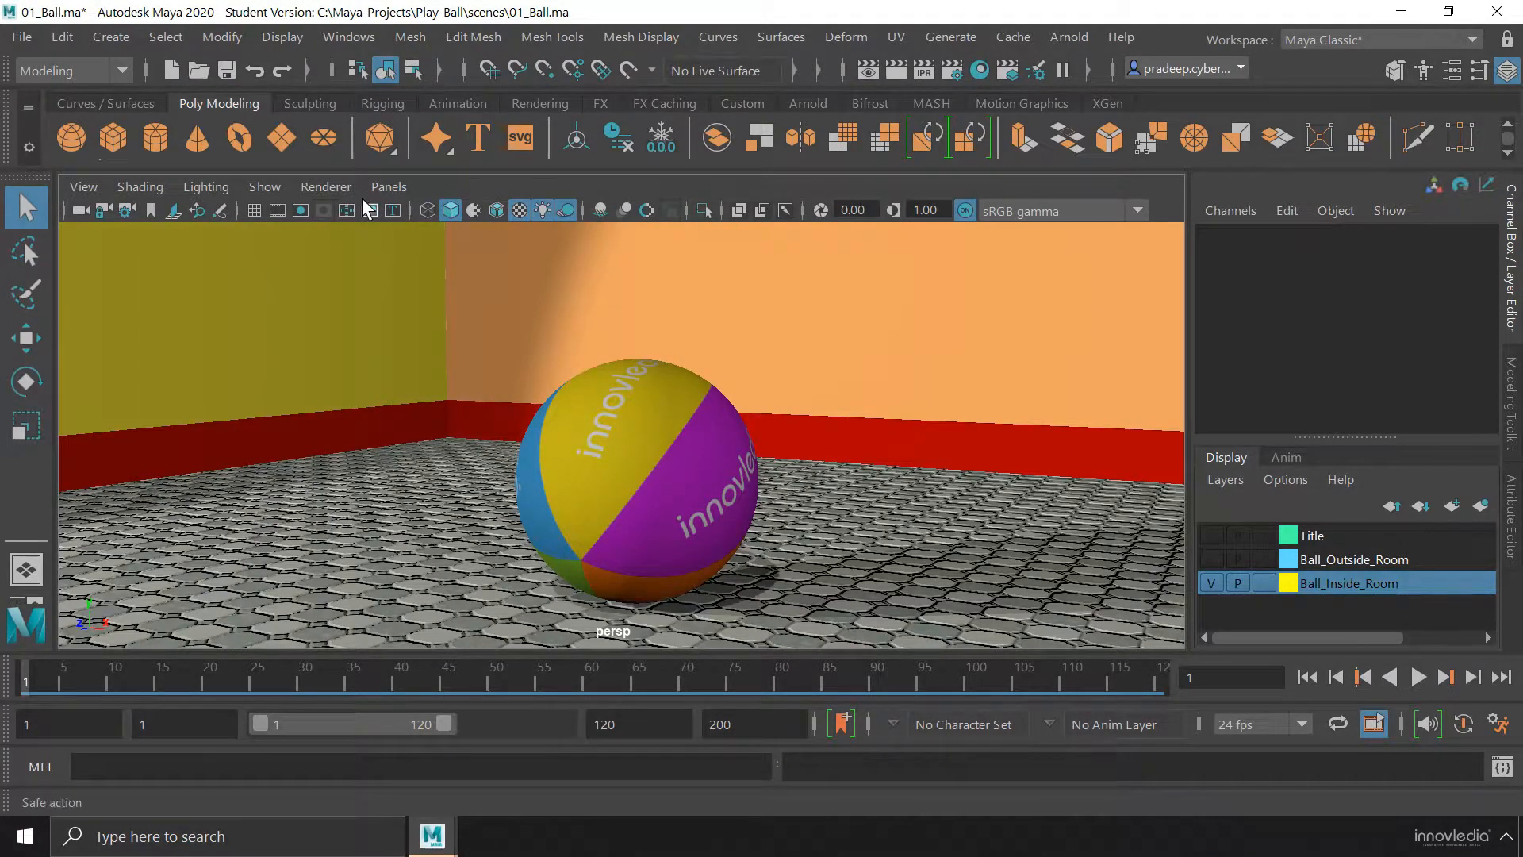
Switch the perspective view to wireframe and back to smooth shading, with textures turned off
left_click(428, 210)
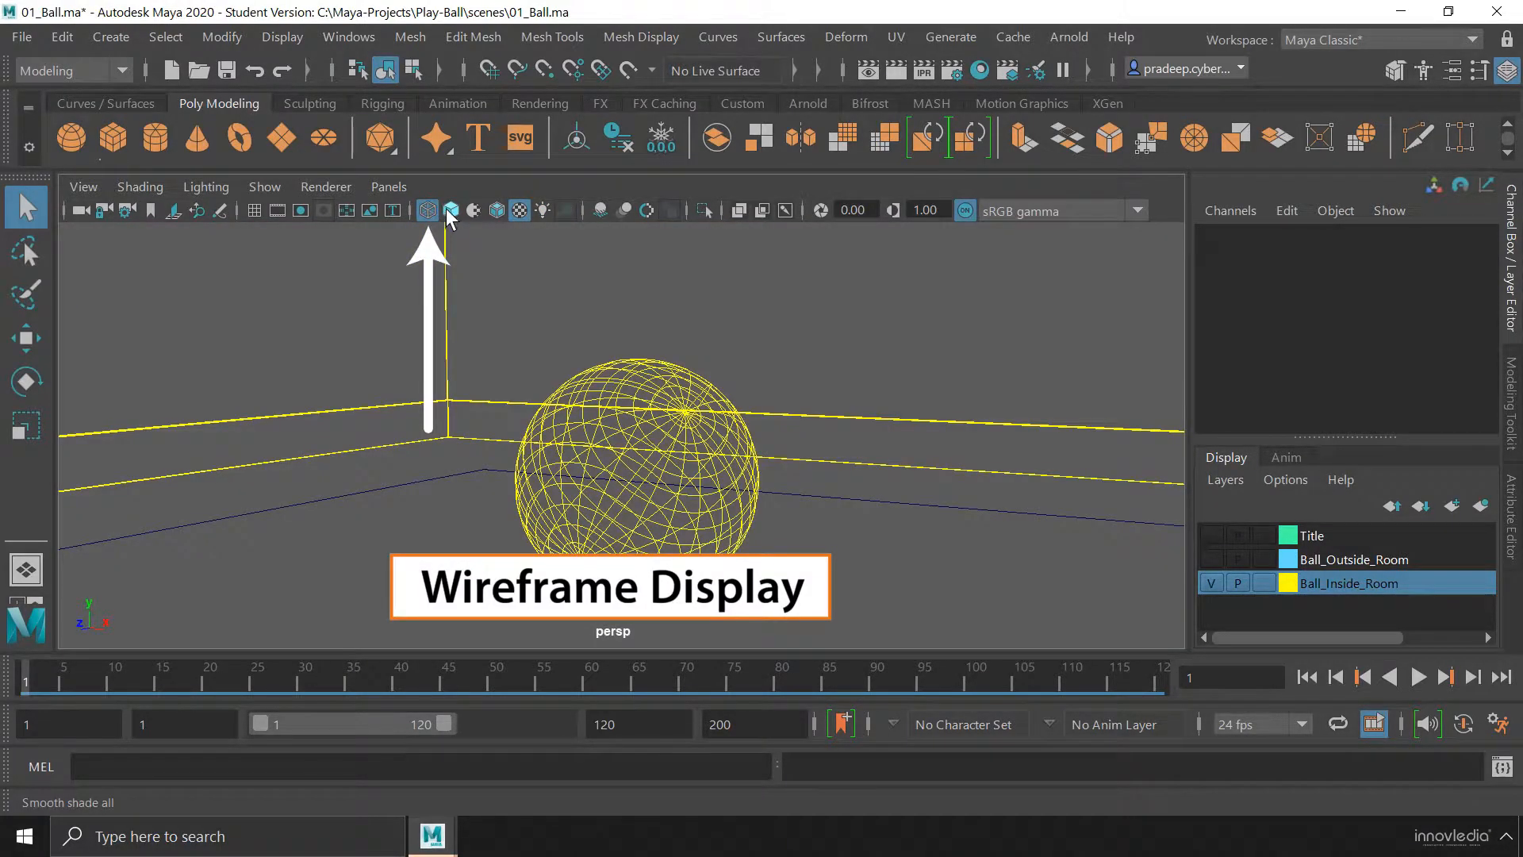
left_click(450, 210)
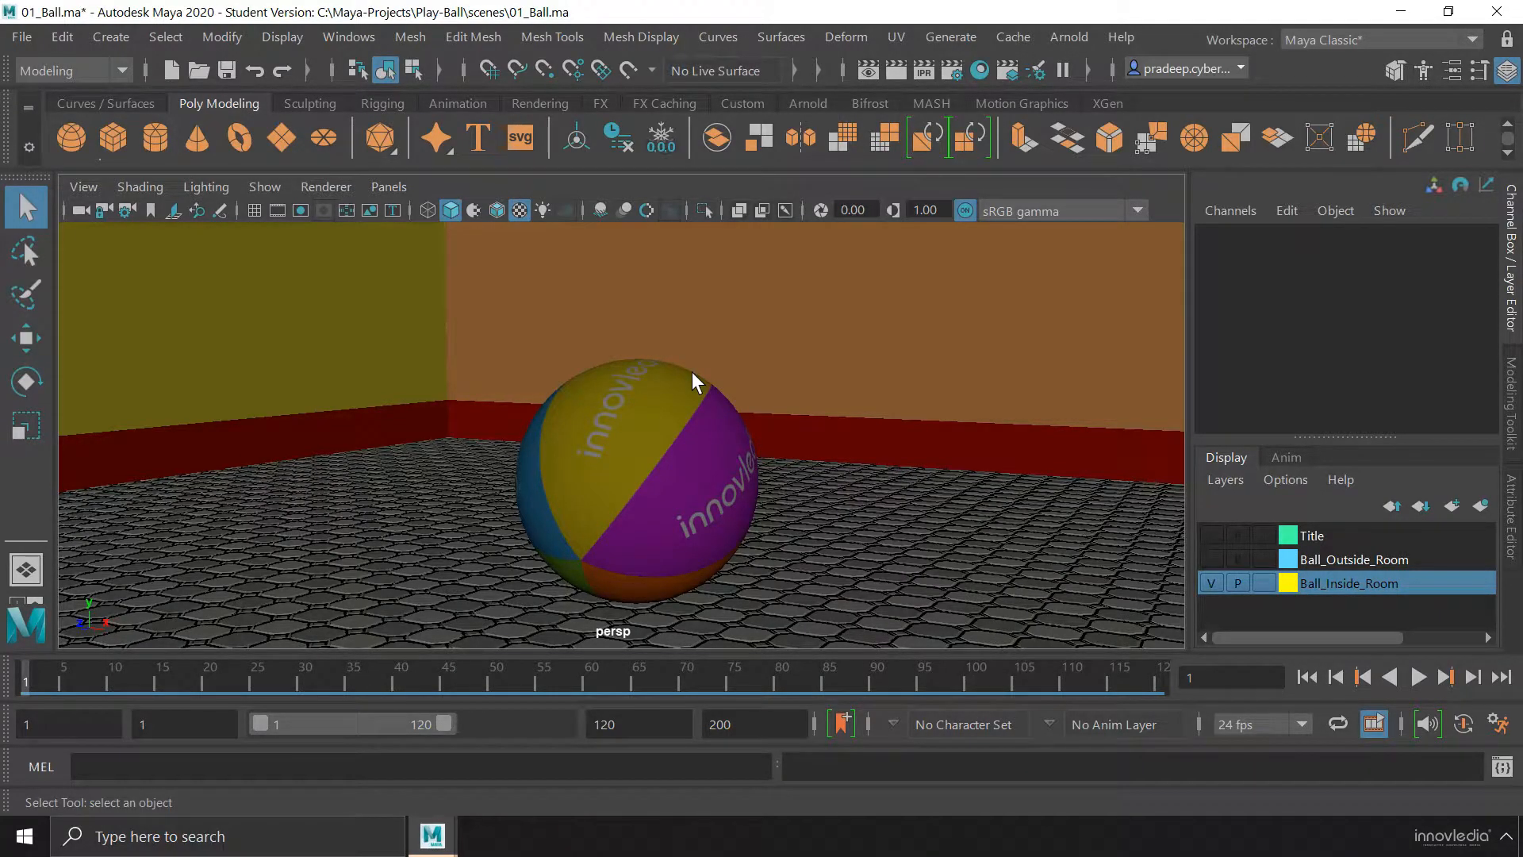
left_click(519, 210)
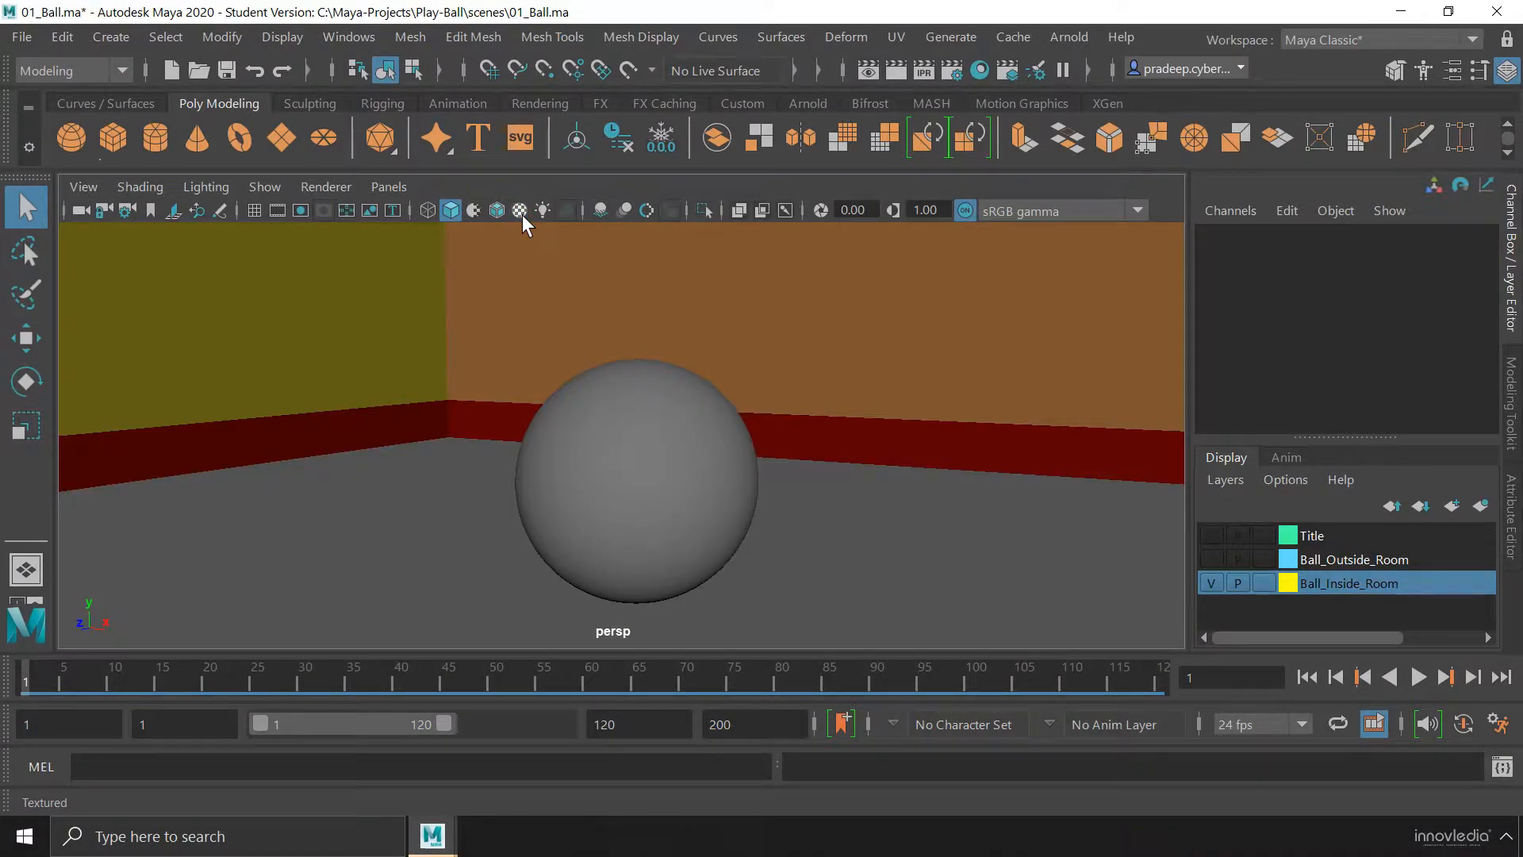
Cycle the perspective view from wireframe to smooth shading with textures and all lights, toggling shadows off and back on
left_click(429, 209)
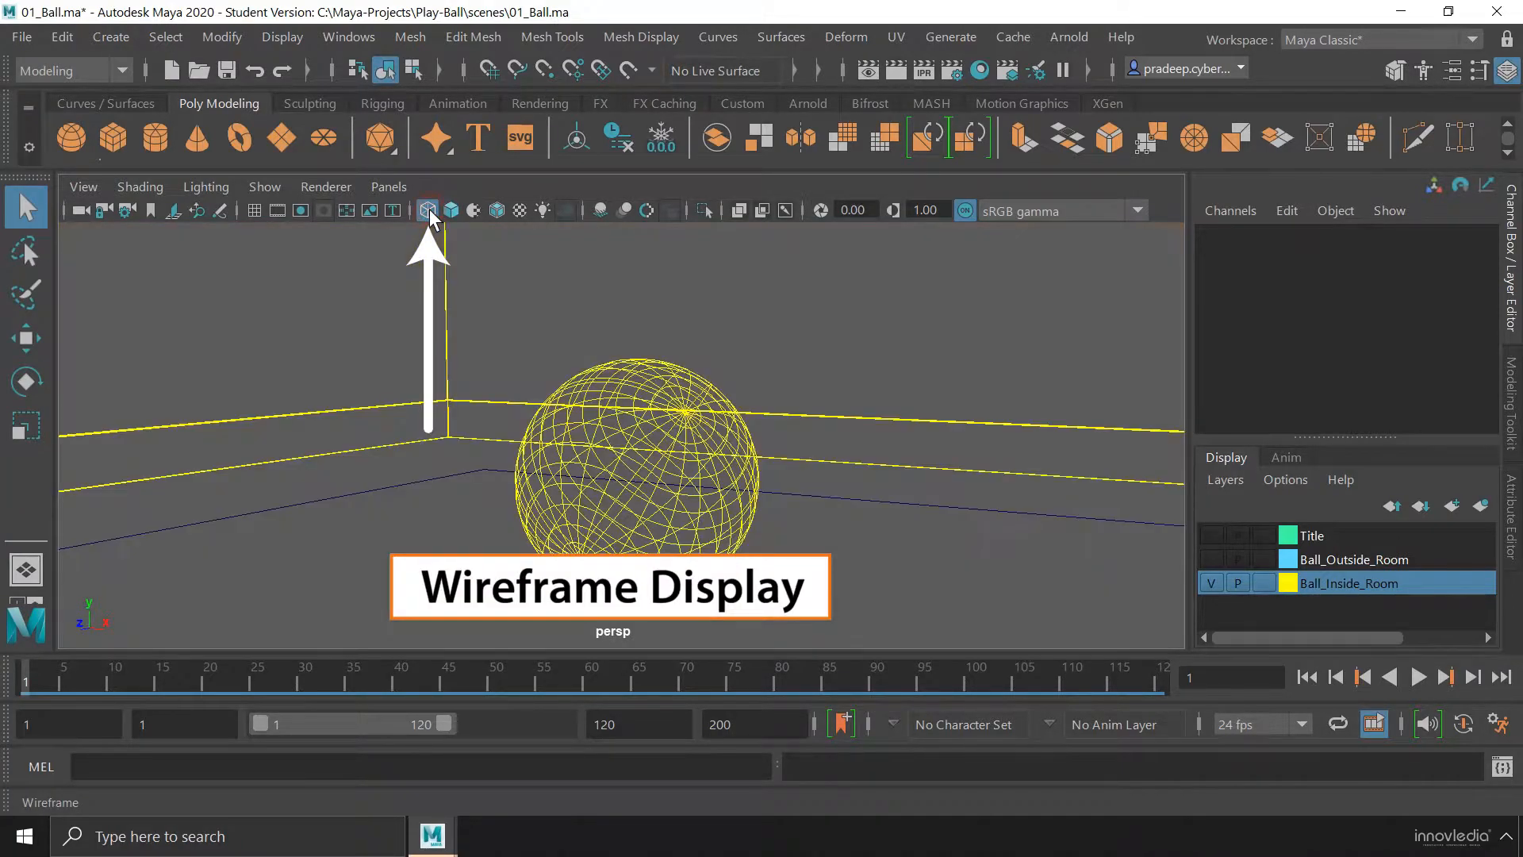
left_click(449, 211)
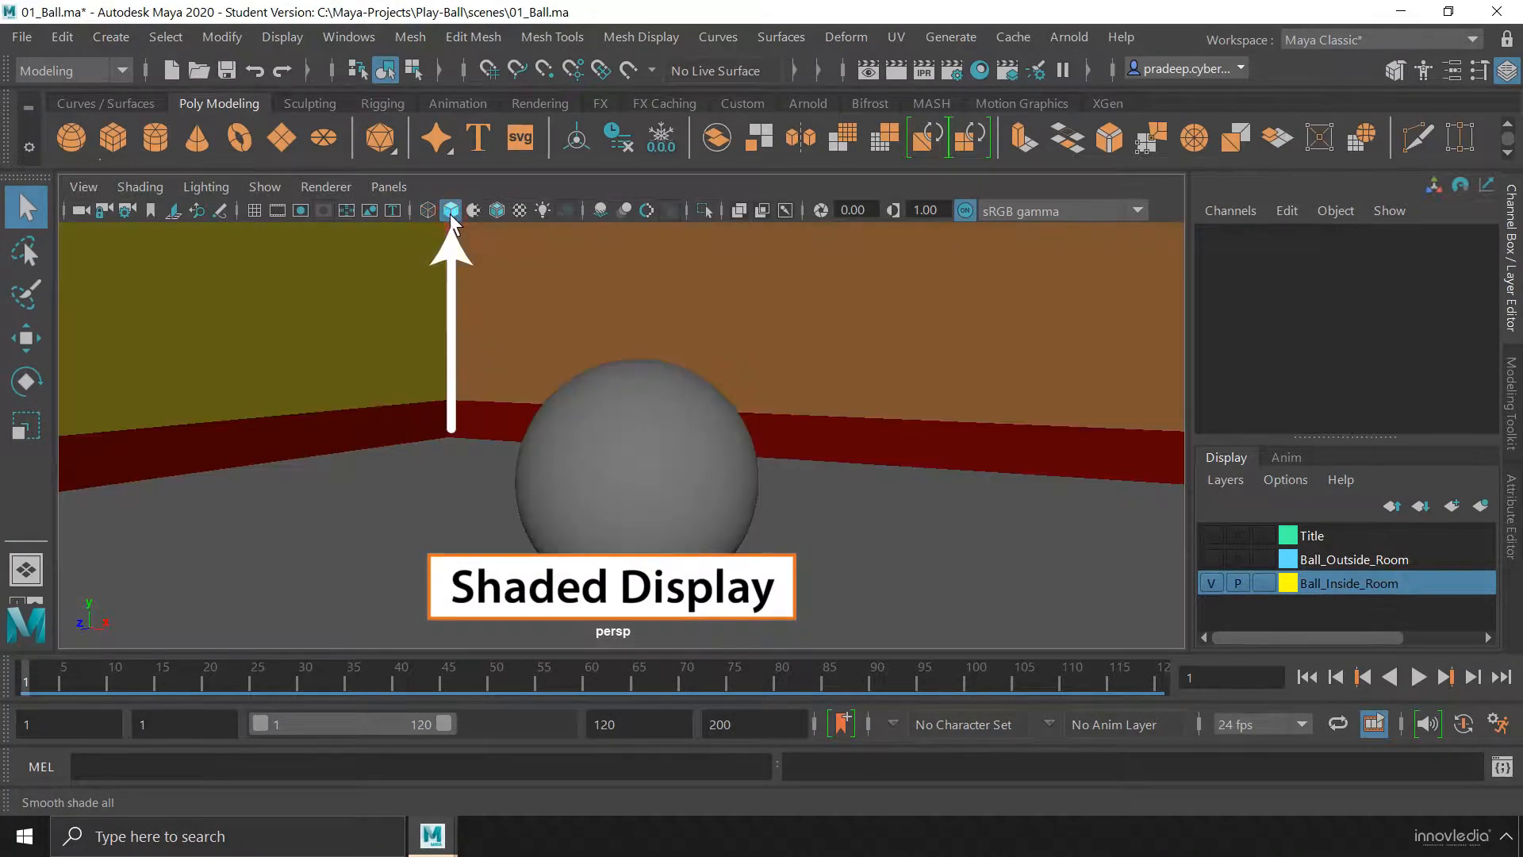
left_click(519, 210)
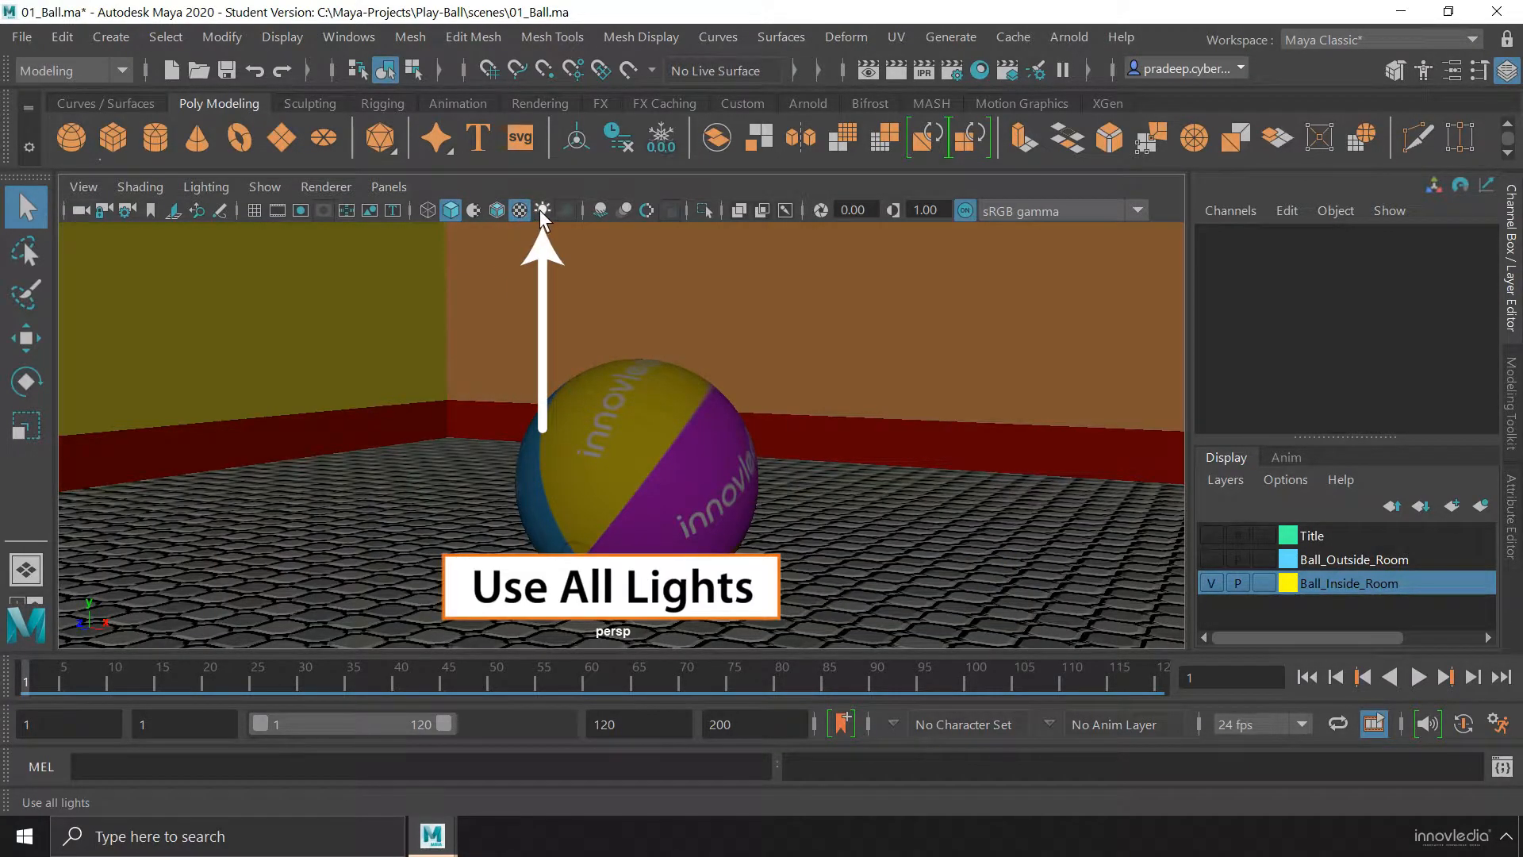
left_click(542, 211)
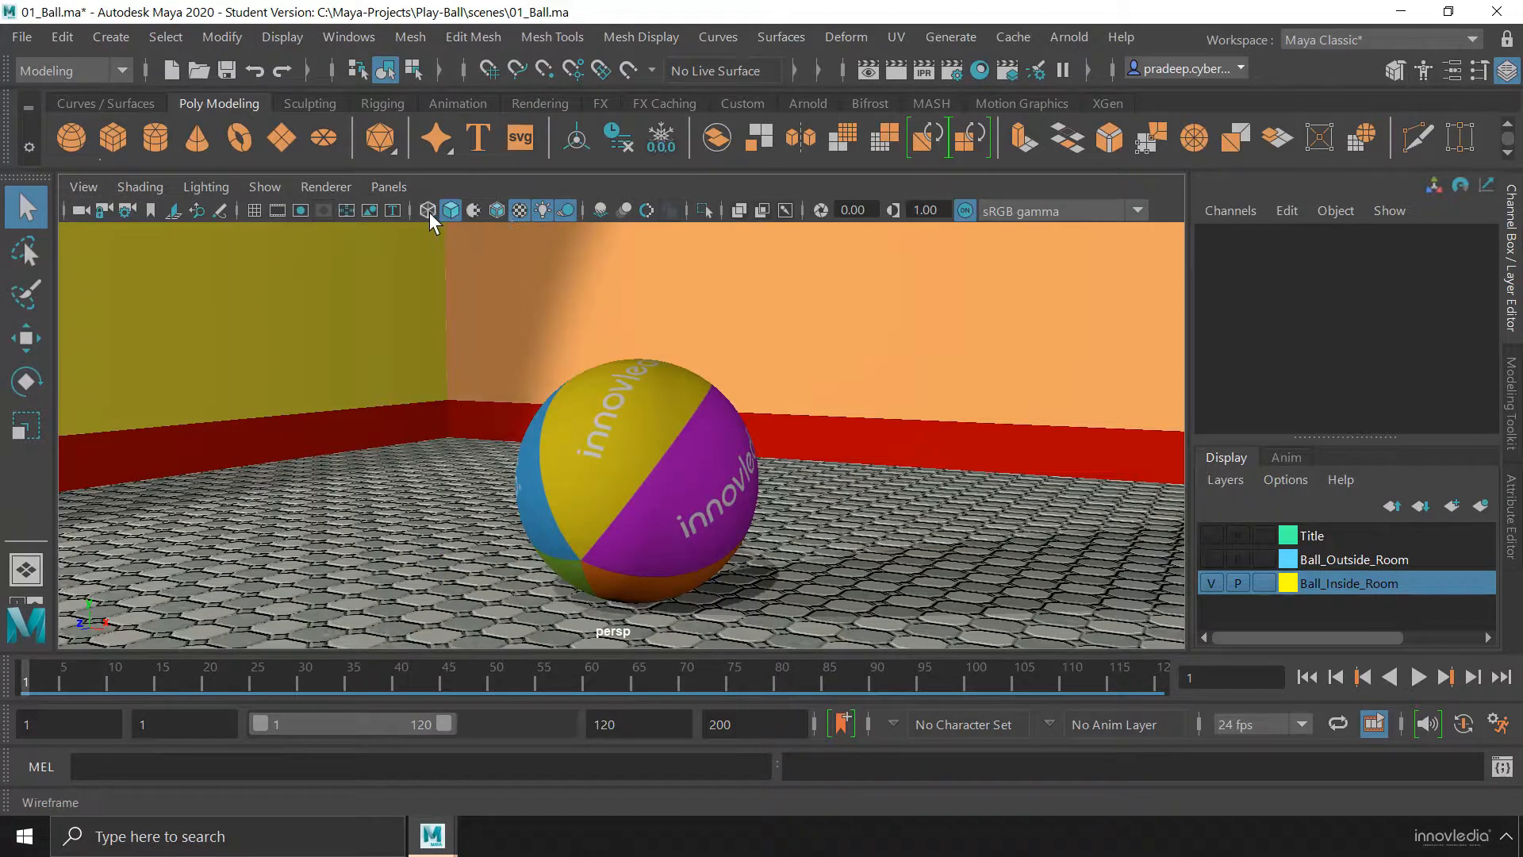
left_click(564, 211)
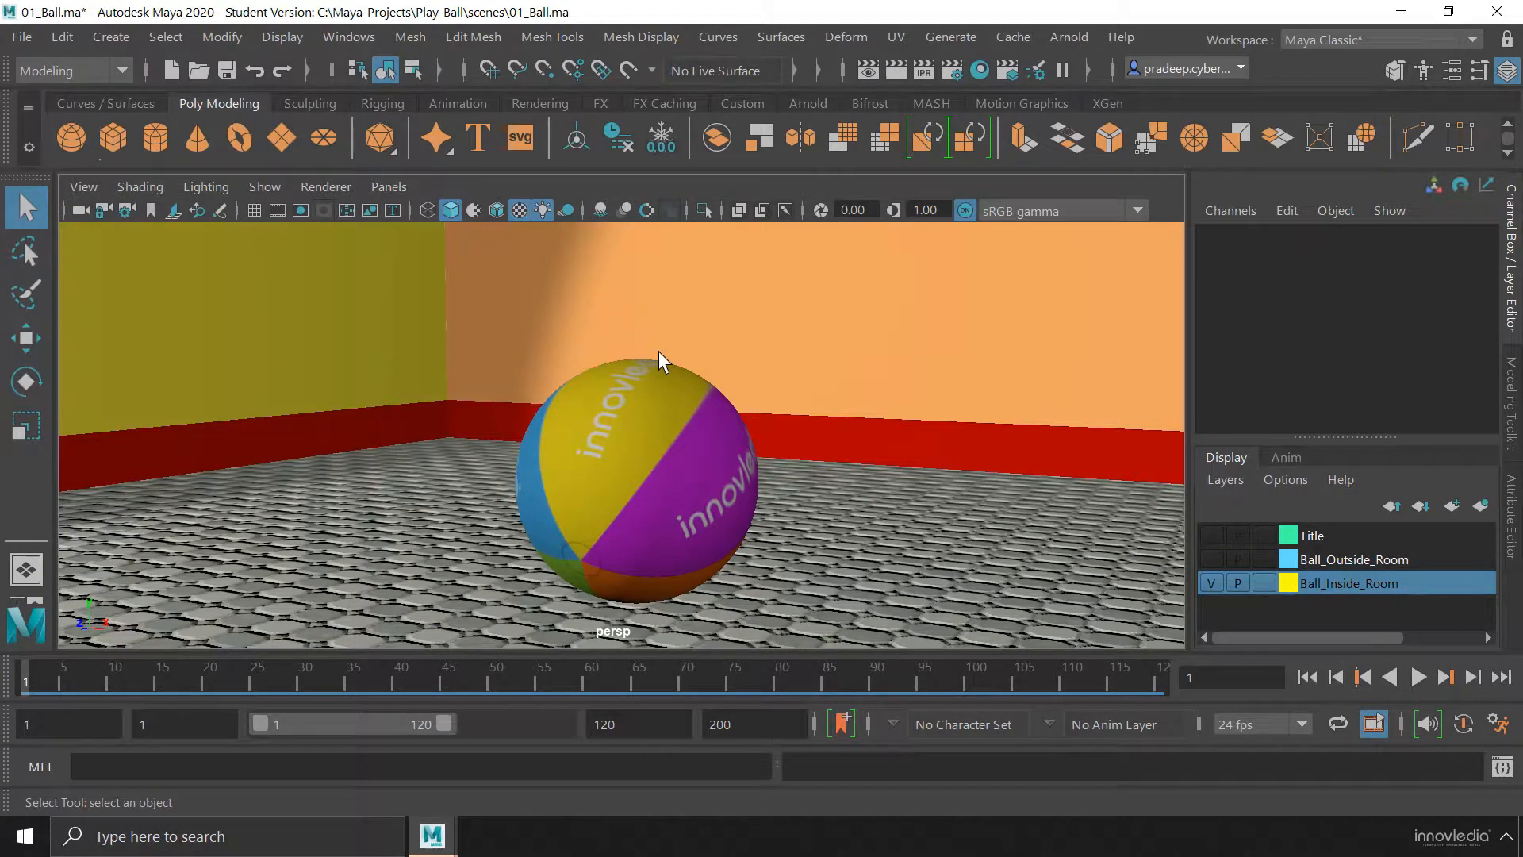
left_click(568, 211)
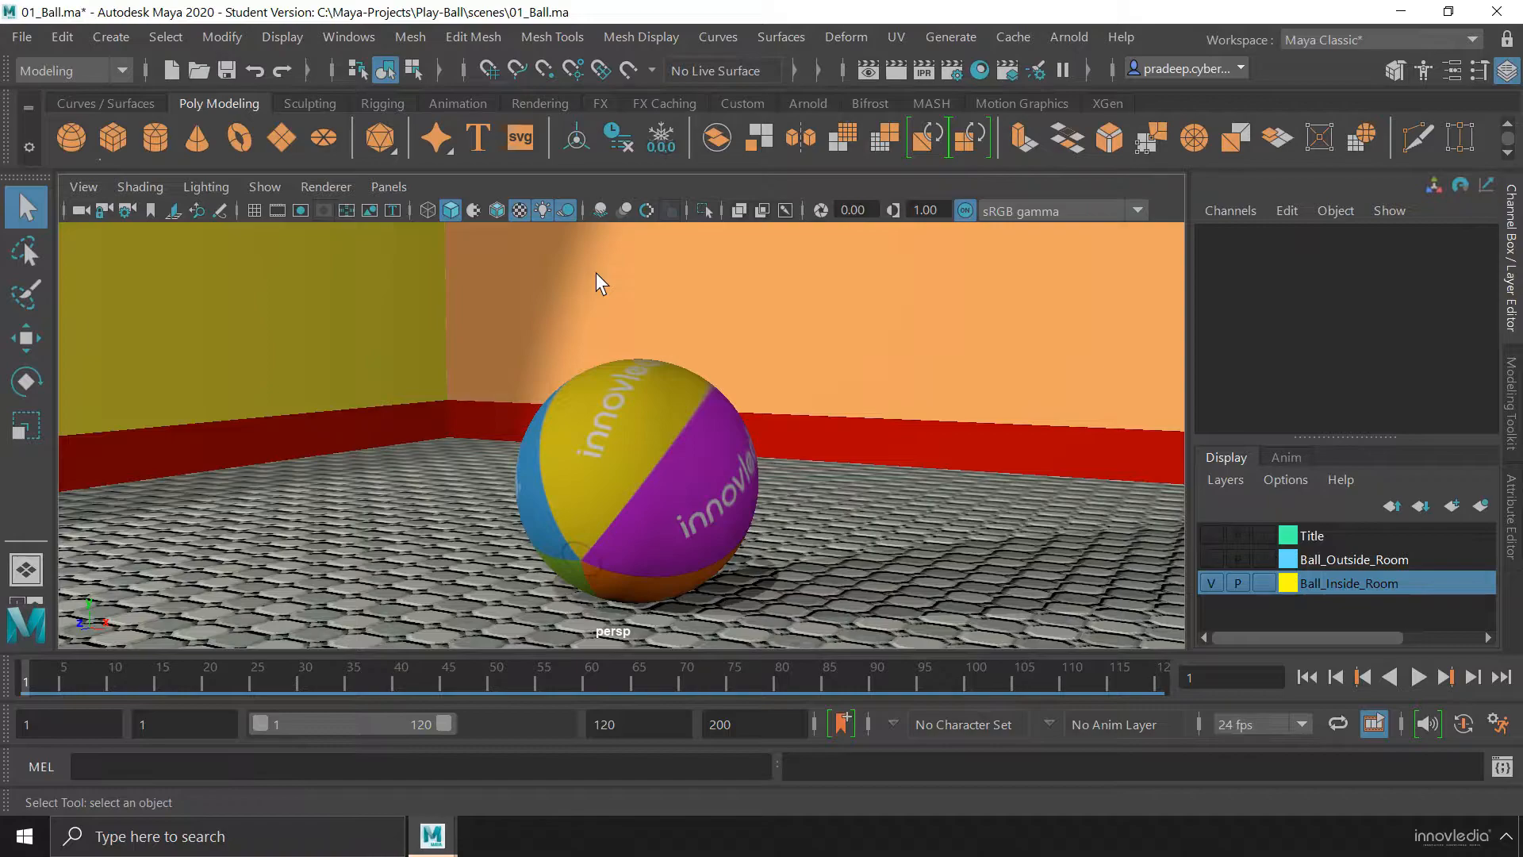
Cycle the perspective view through the wireframe, shaded, textured and fully lit display modes in turn
key("4")
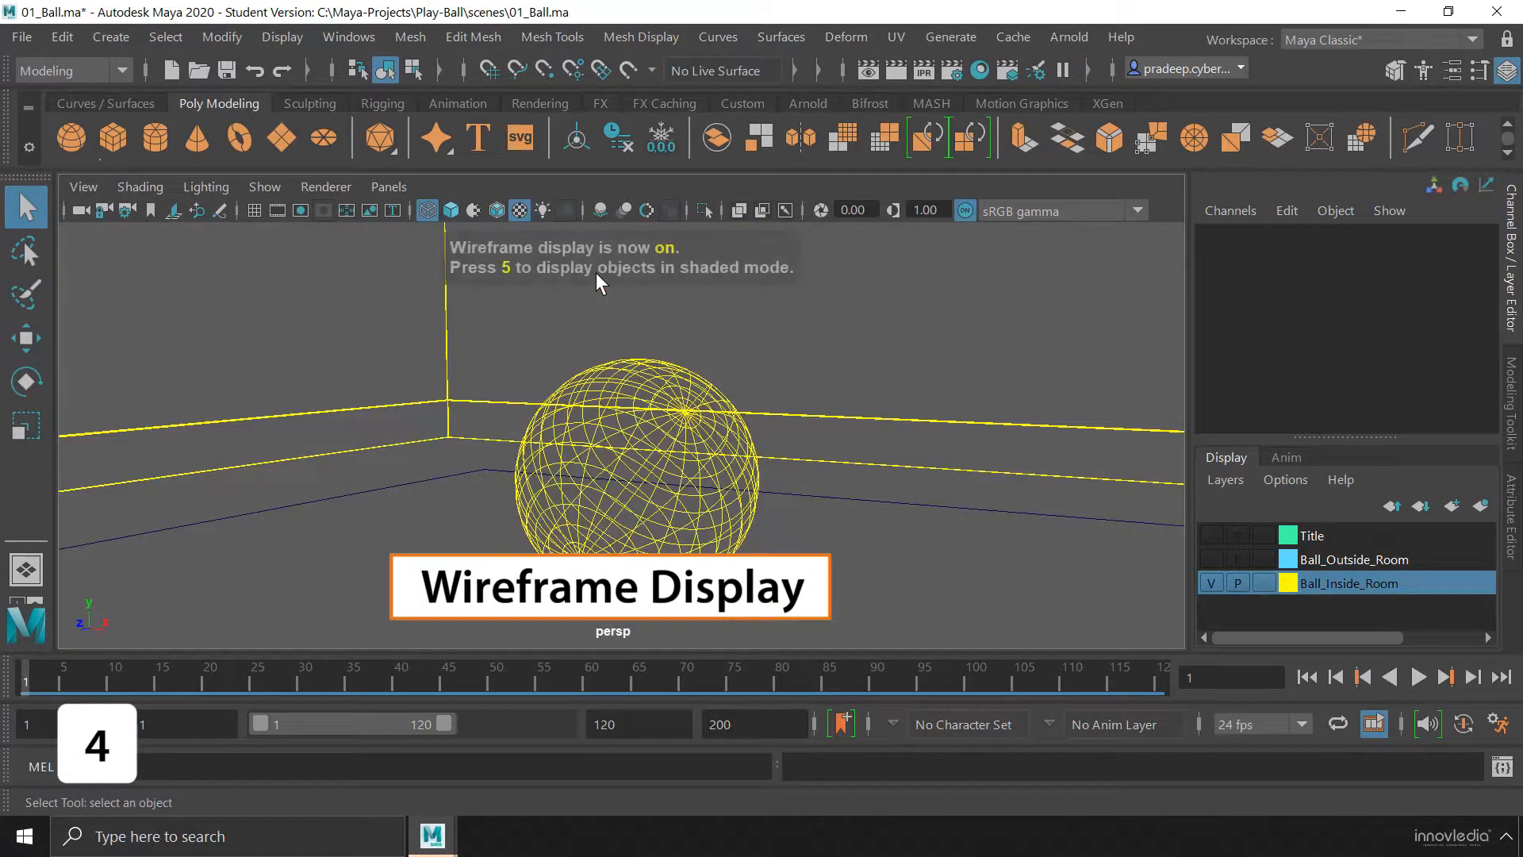
key("5")
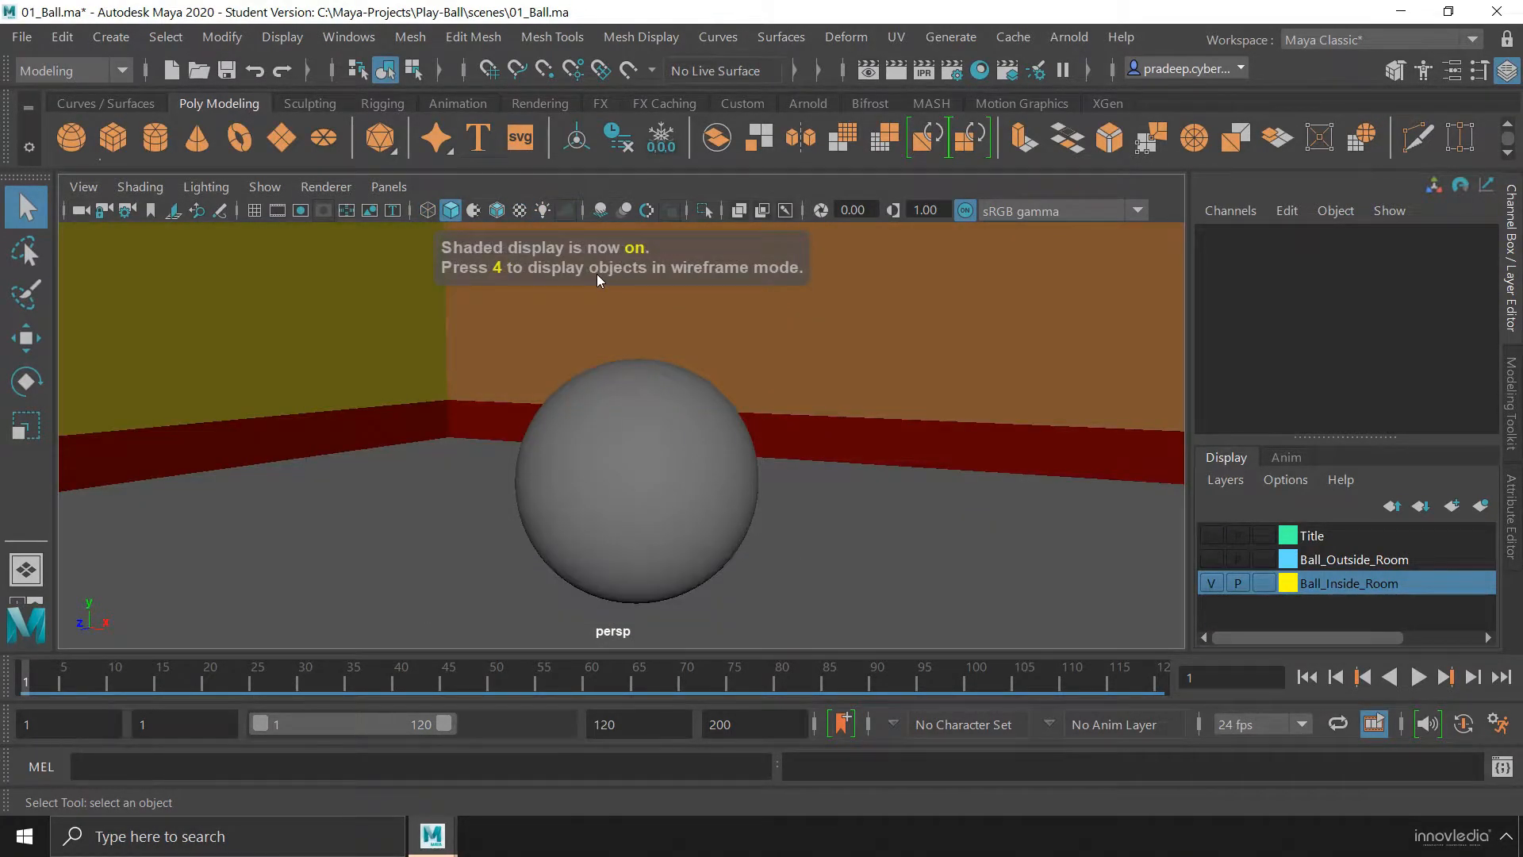
key("6")
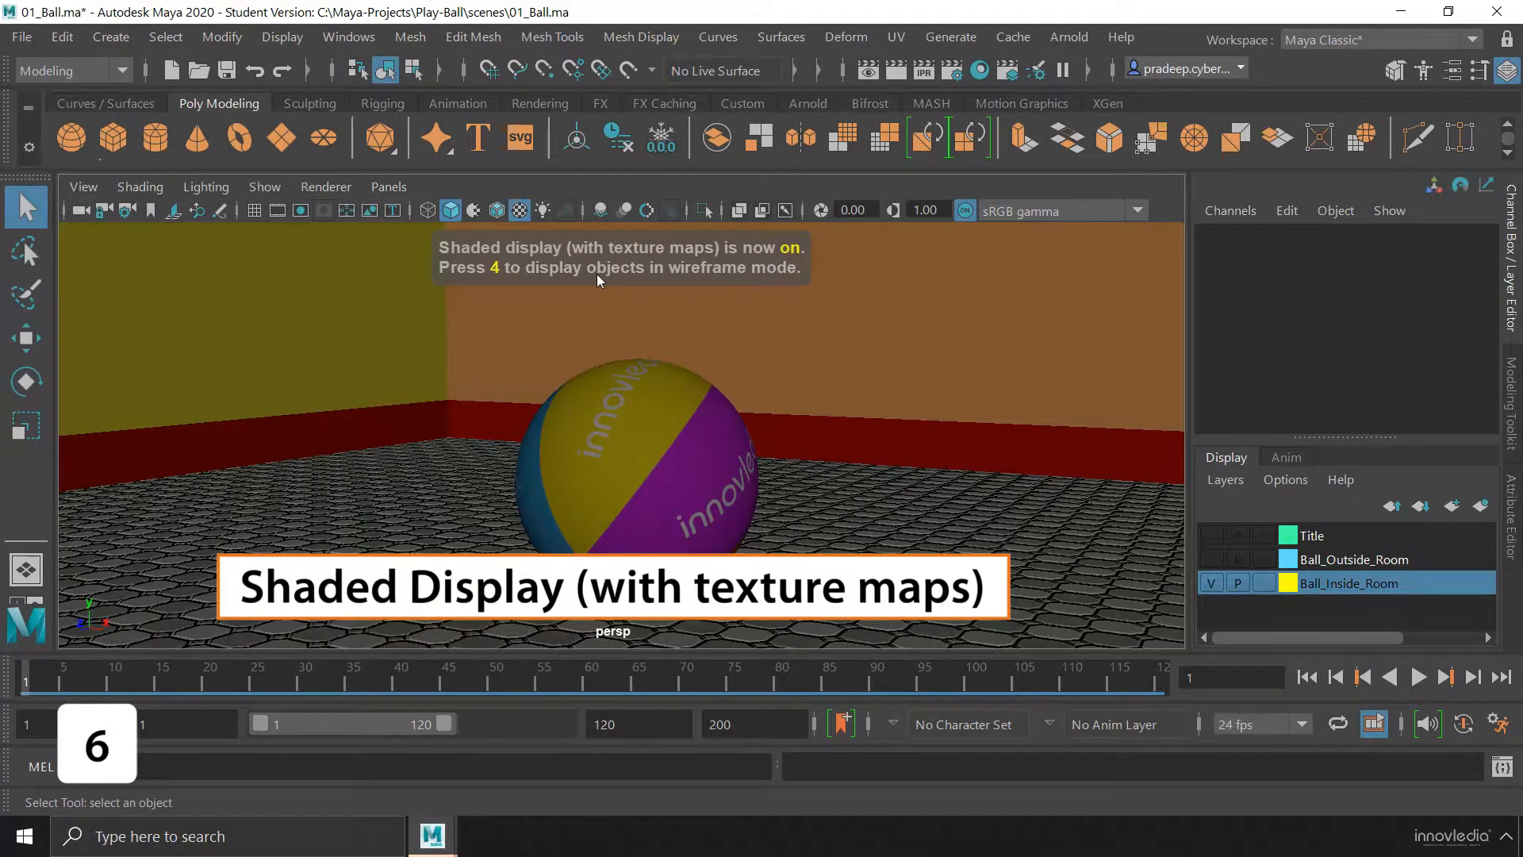
key("7")
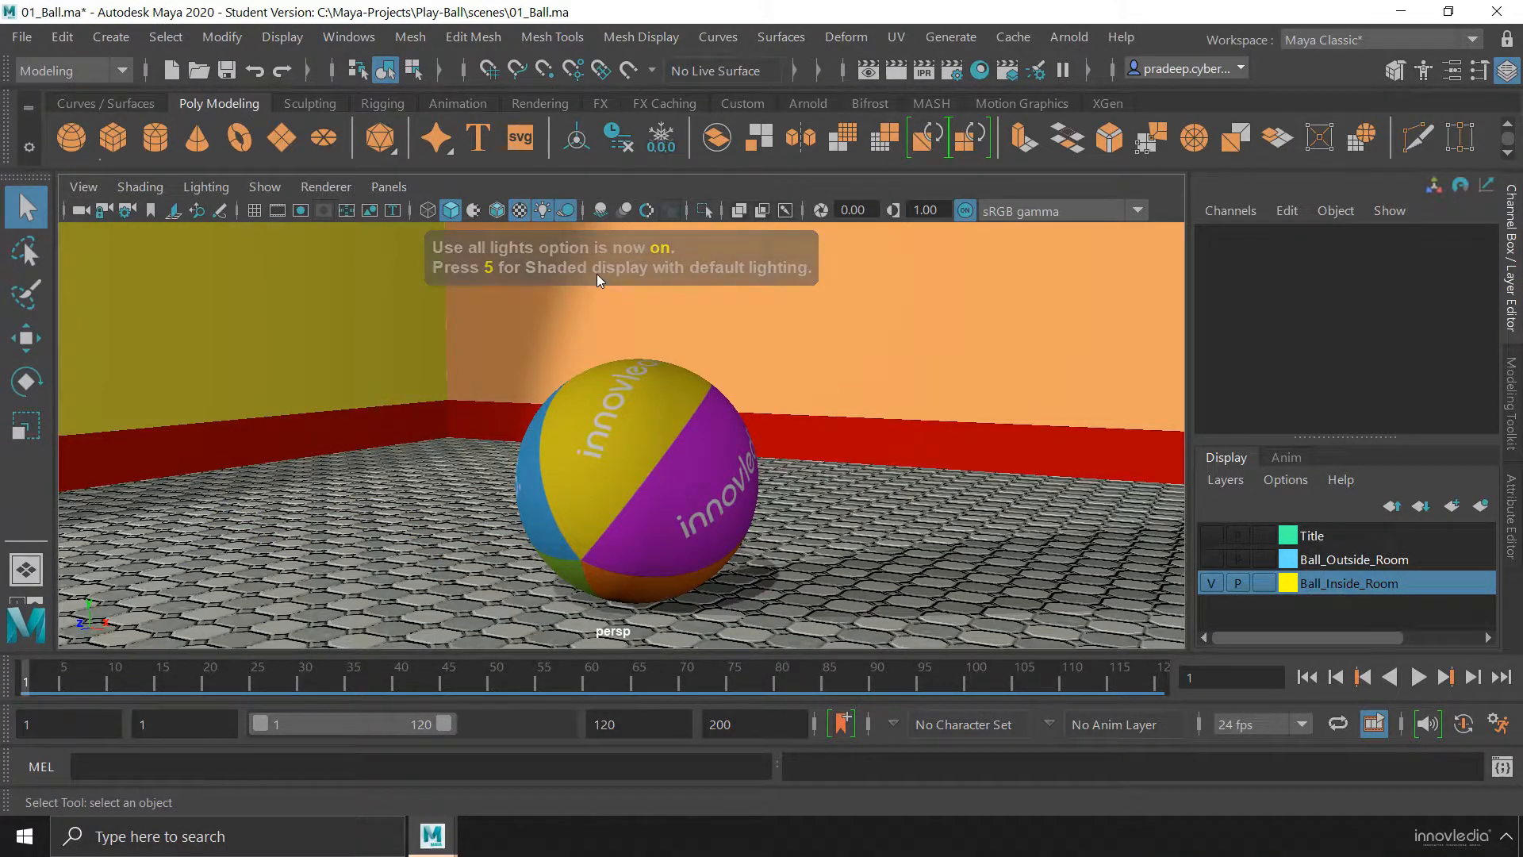
Enable screen space ambient occlusion and compare the perspective view in wireframe, textured and all-lights display
left_click(601, 211)
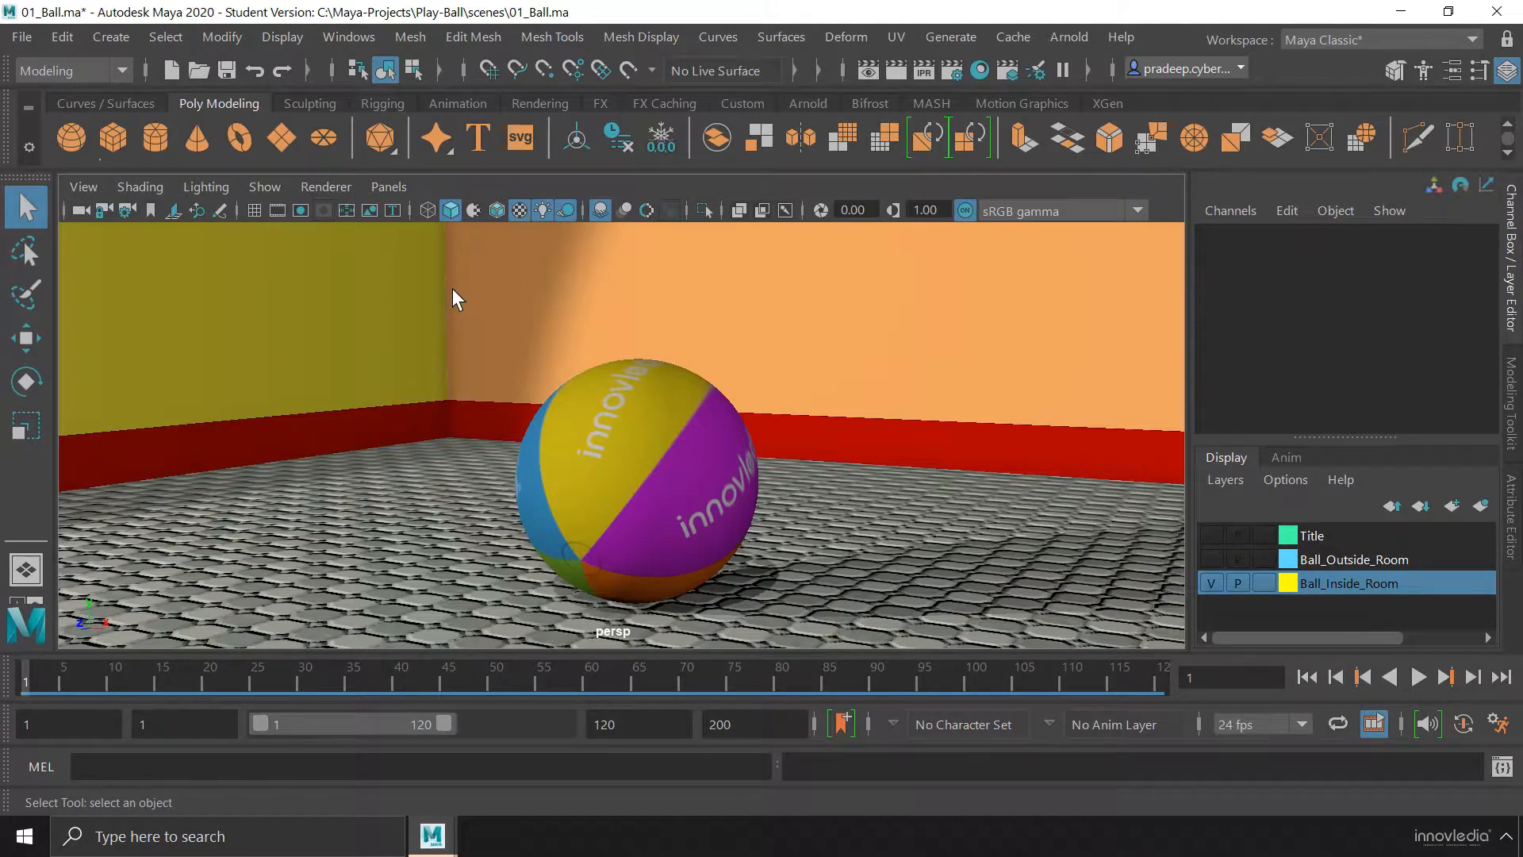
left_click(426, 210)
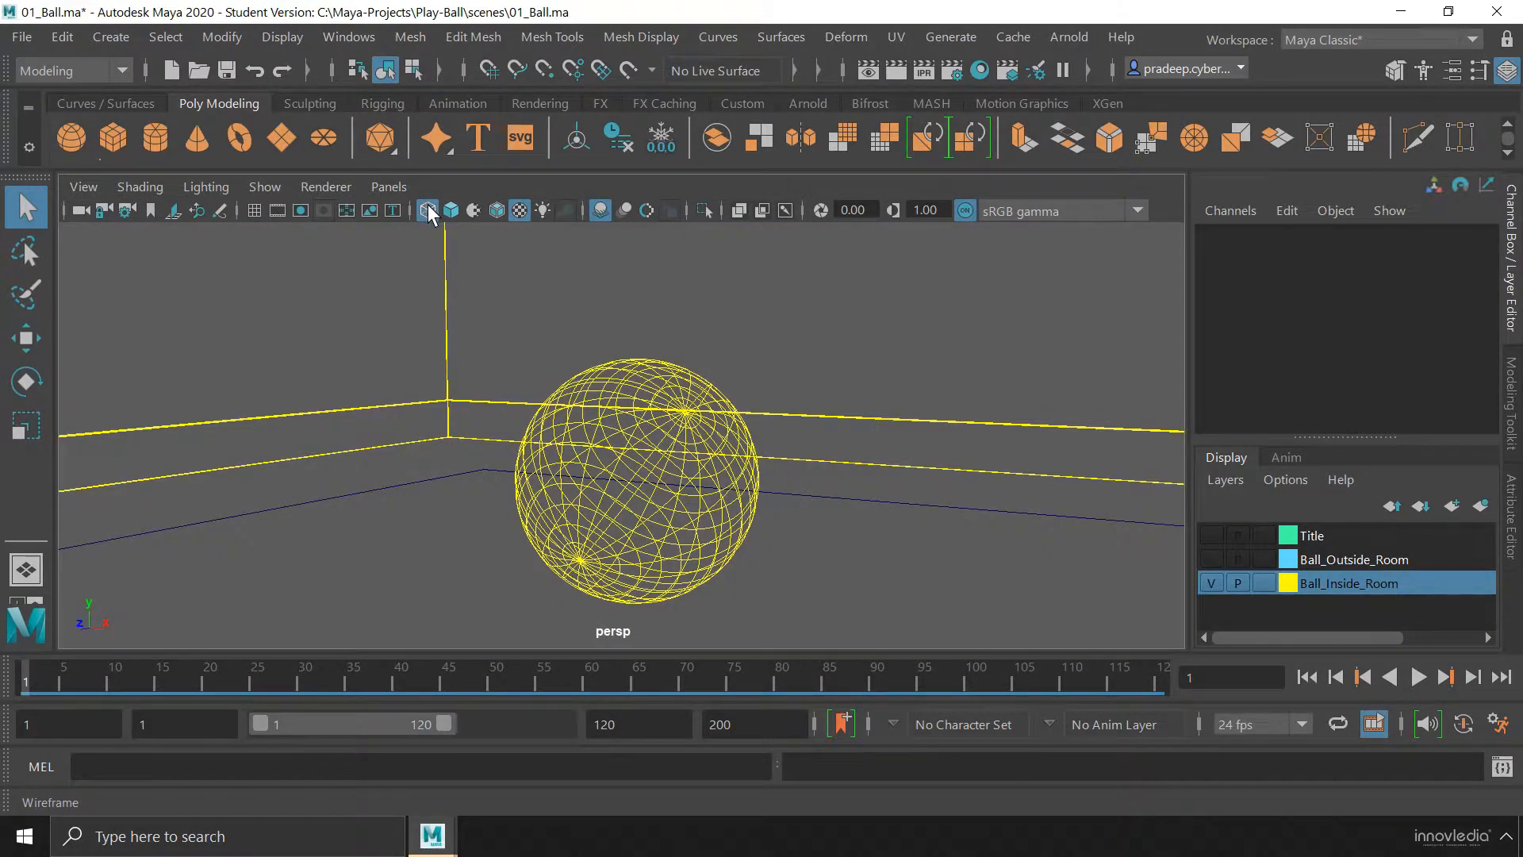
left_click(449, 209)
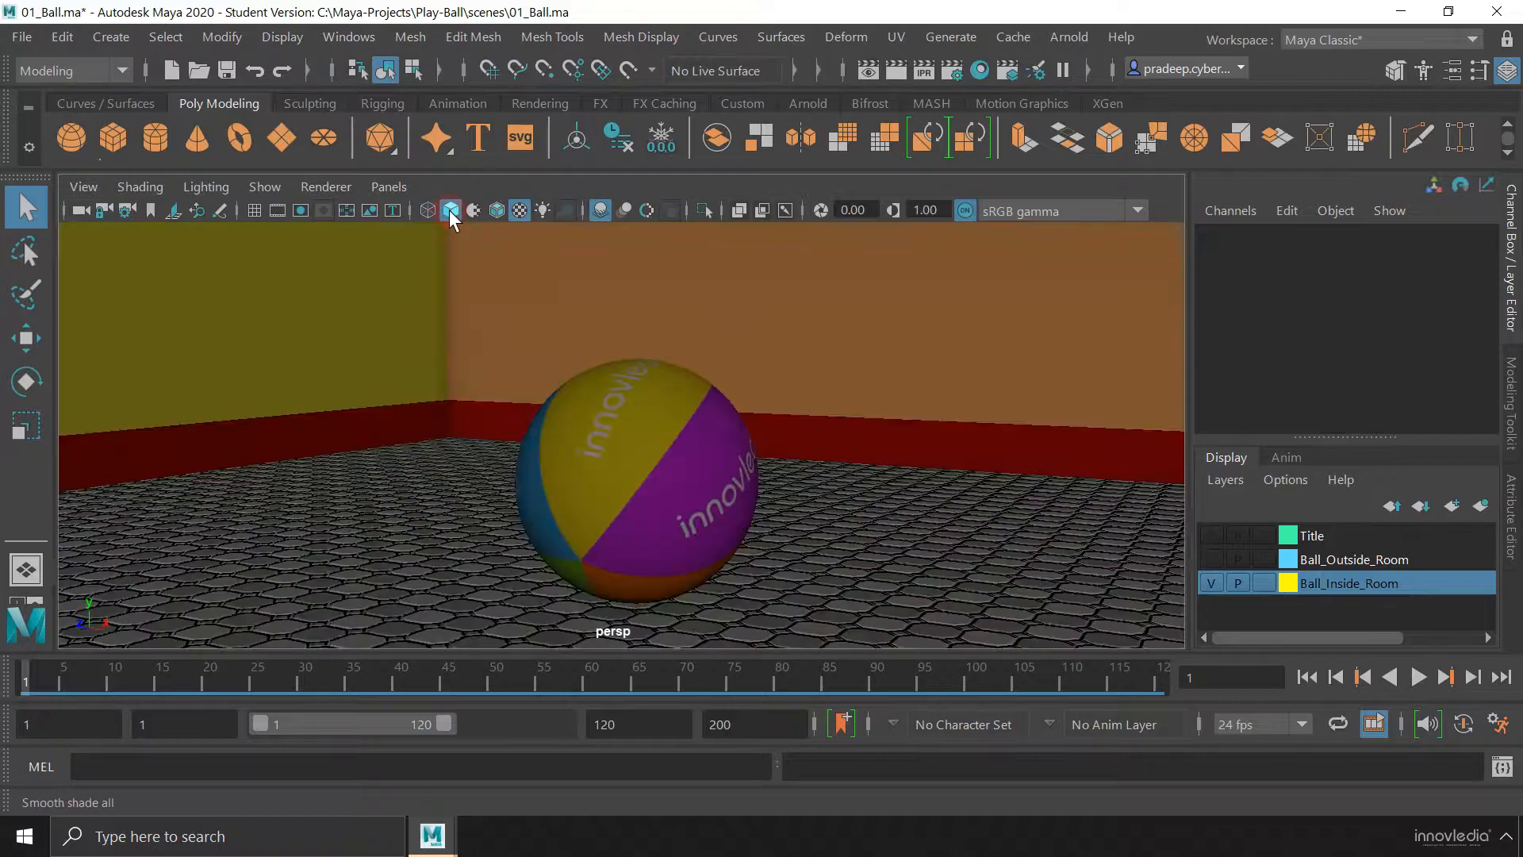
left_click(546, 211)
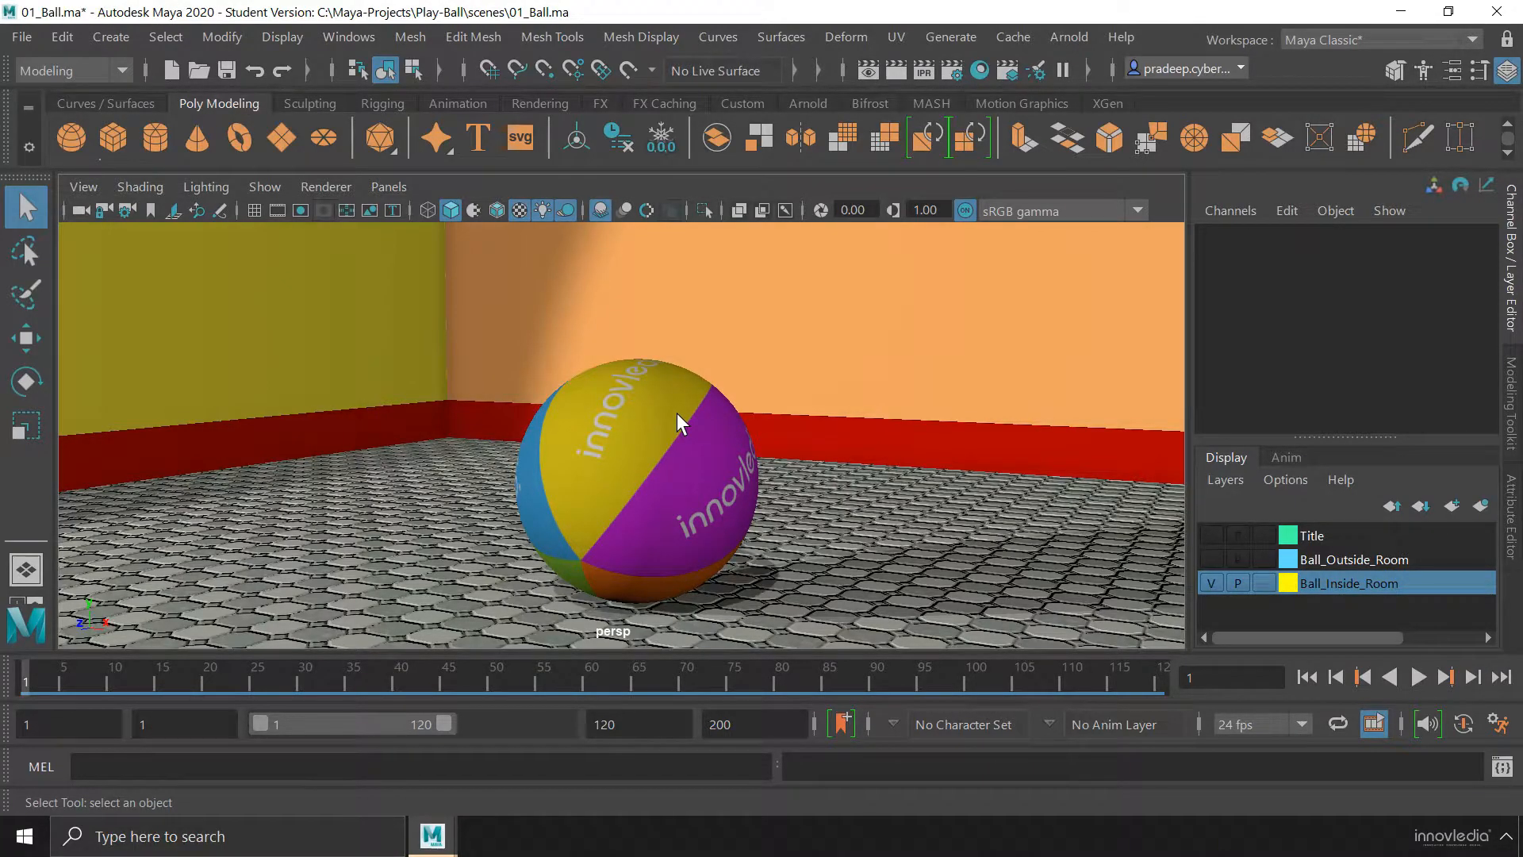
Adjust the perspective view of the ball, then expand it to full screen and restore the standard interface
left_click_drag(870, 369, 892, 430, "alt")
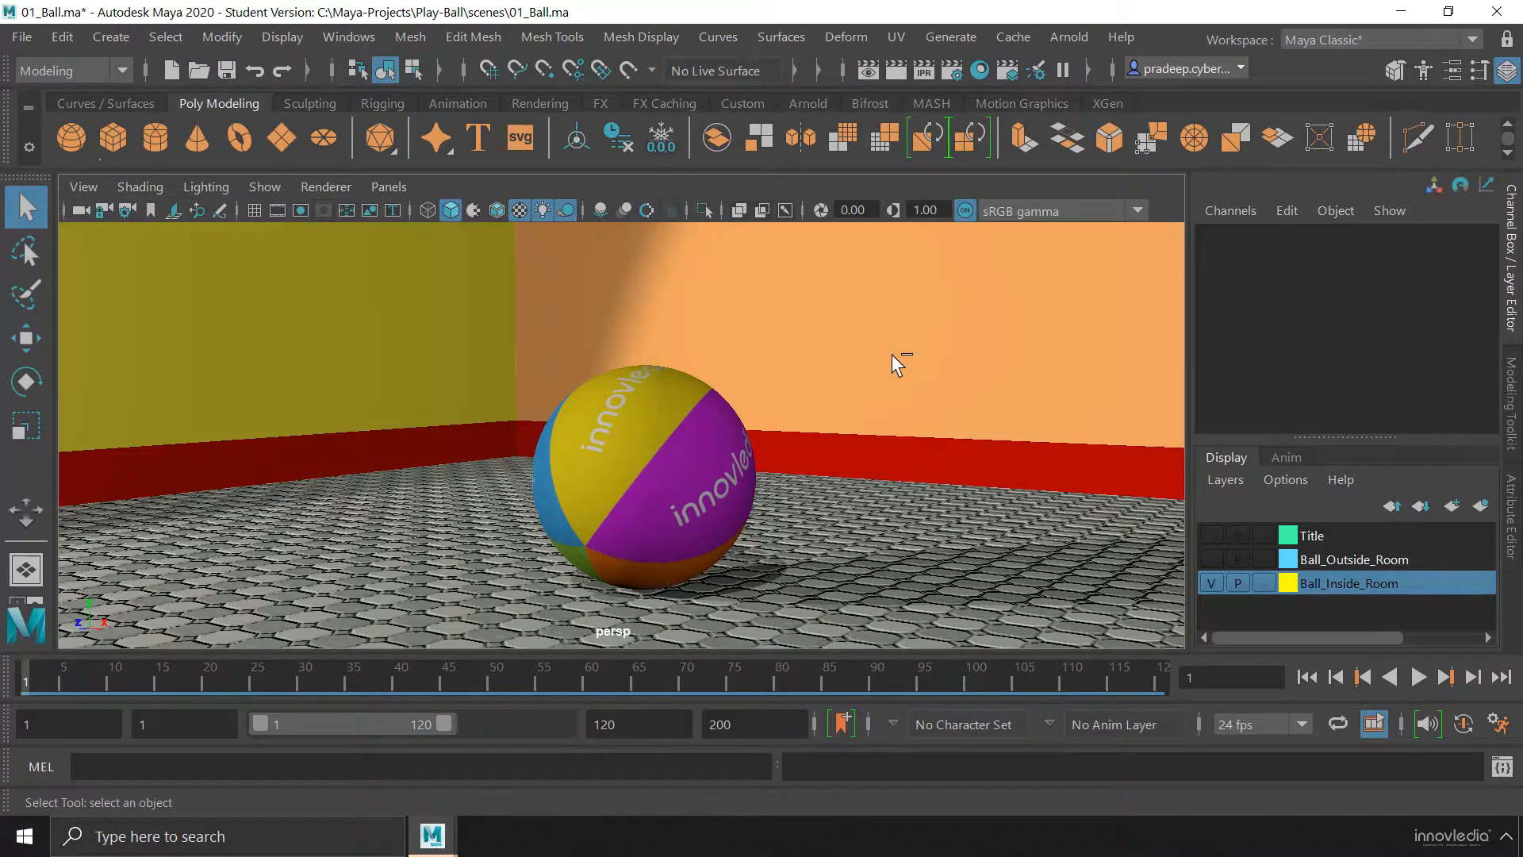
key("ctrl+space")
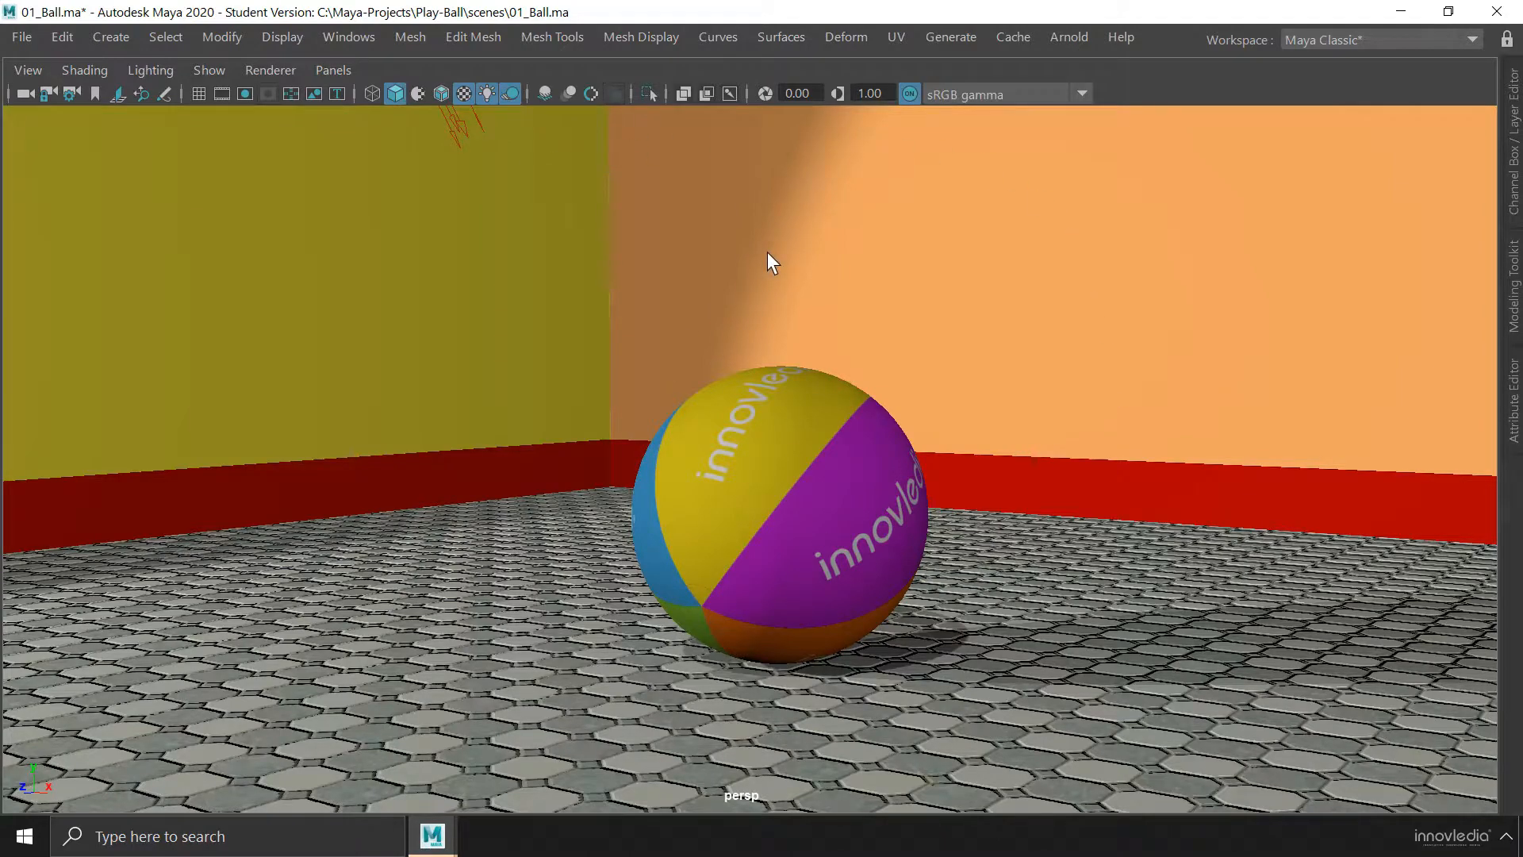
key("ctrl+space")
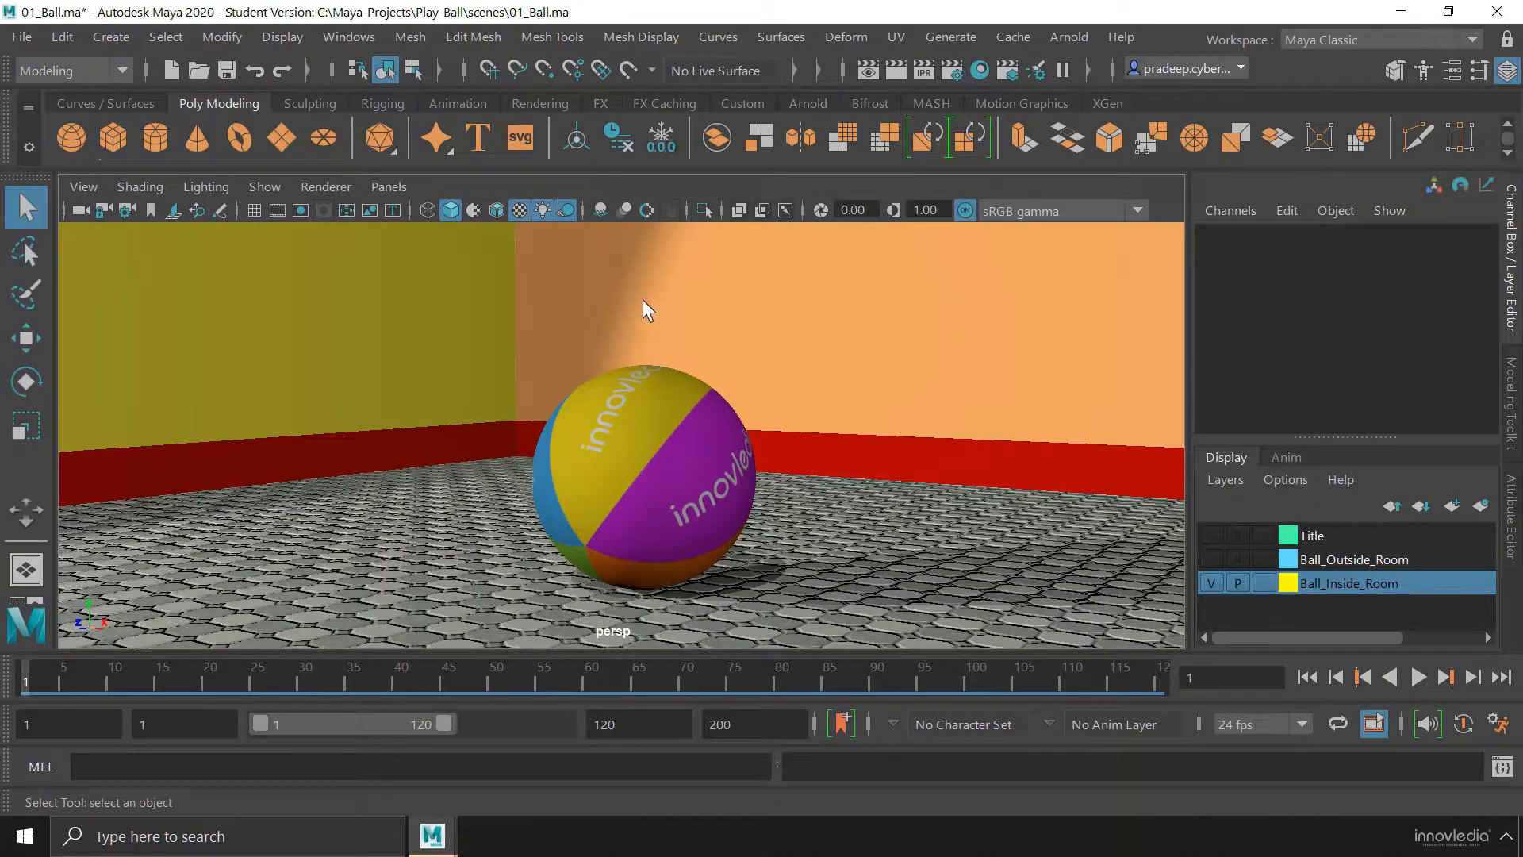
Maximize the top view from the four-view layout and toggle it to full screen and back
key("space")
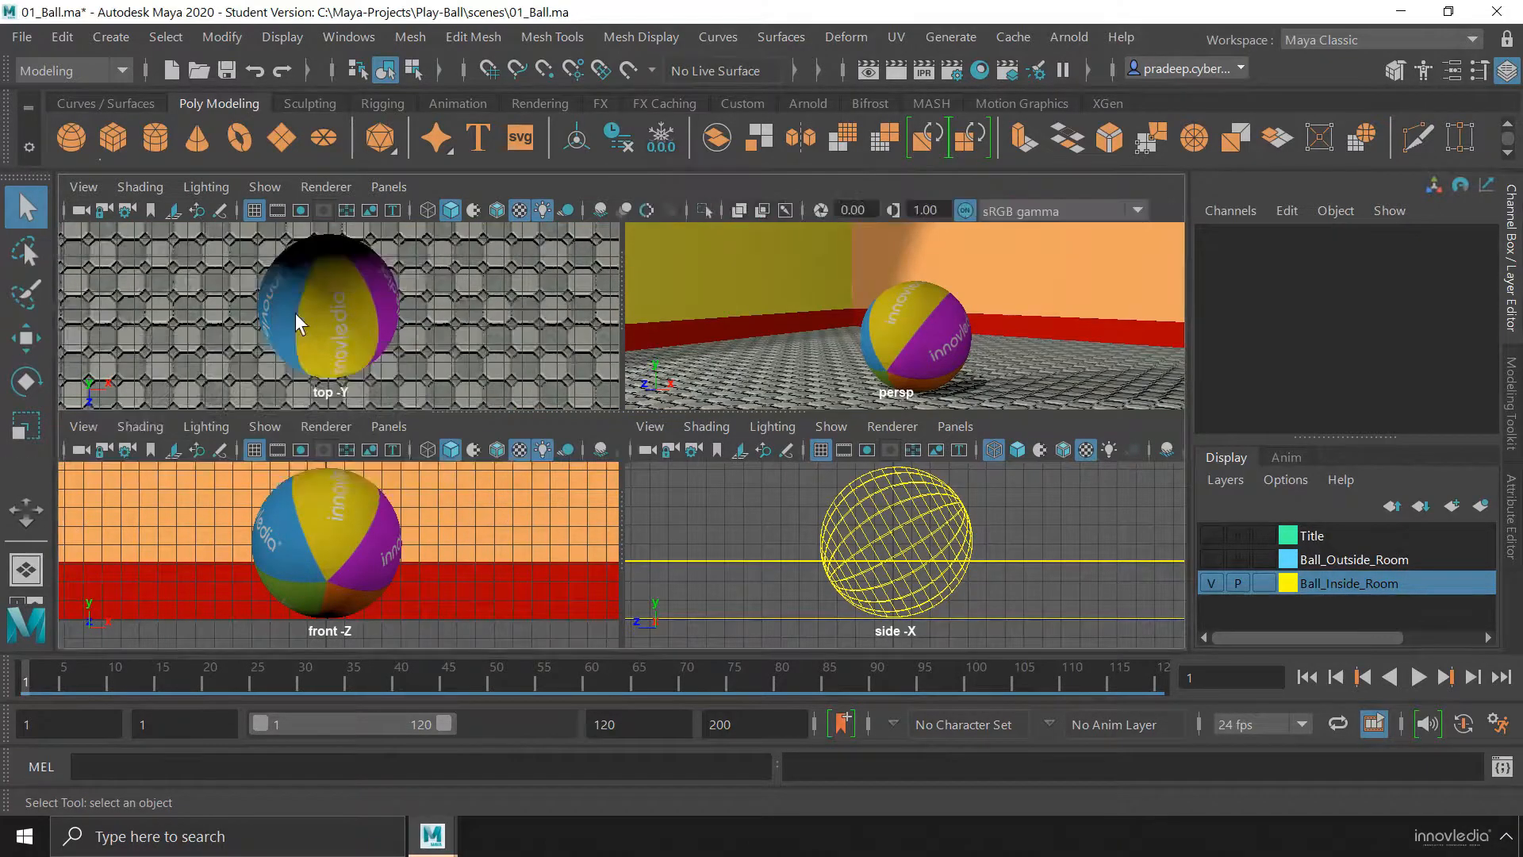
key("space")
key("space")
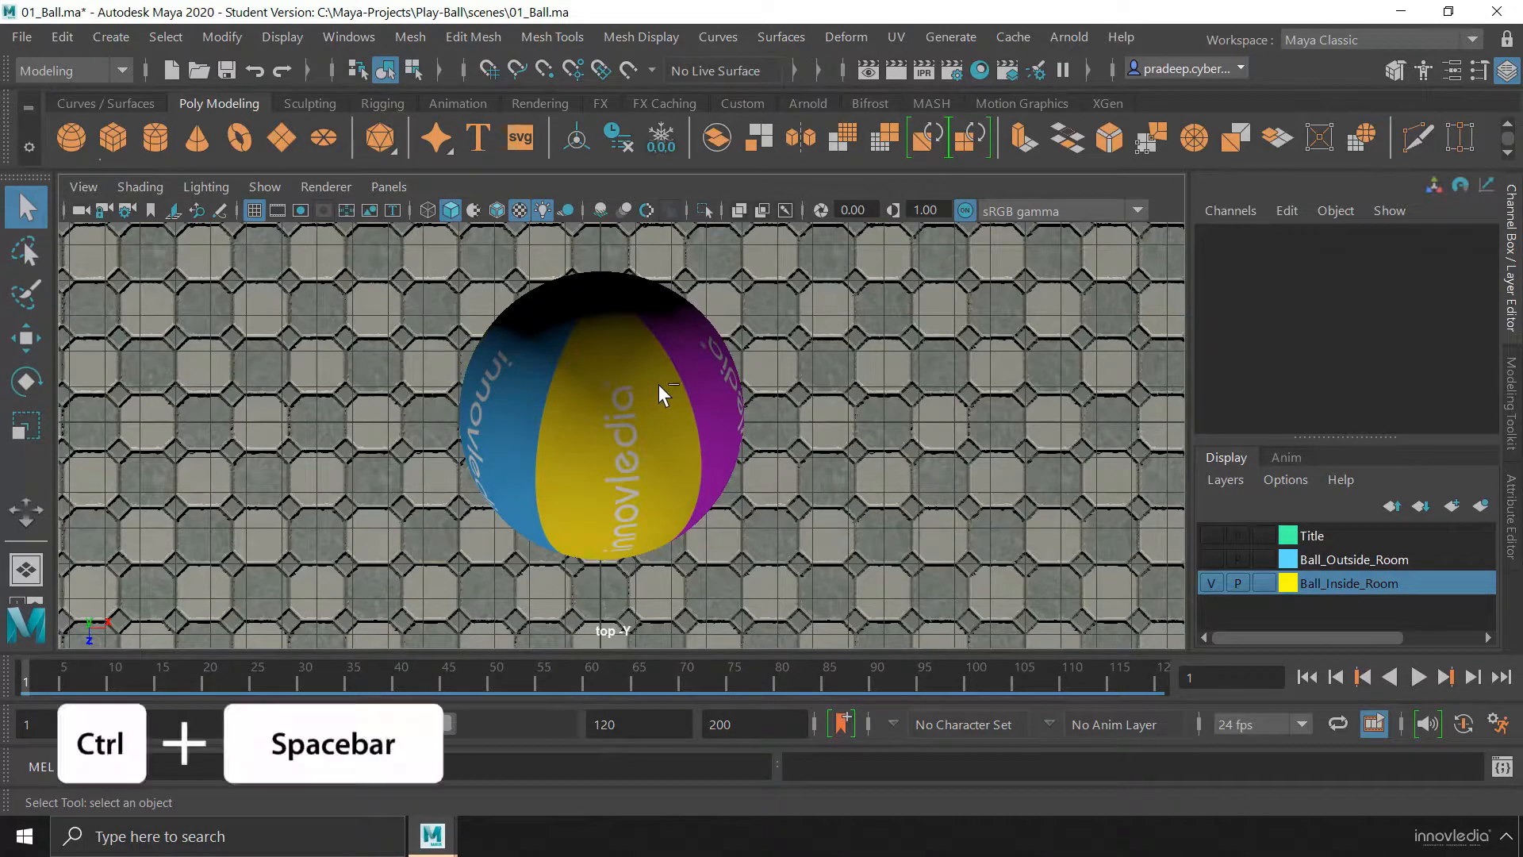
key("ctrl+space")
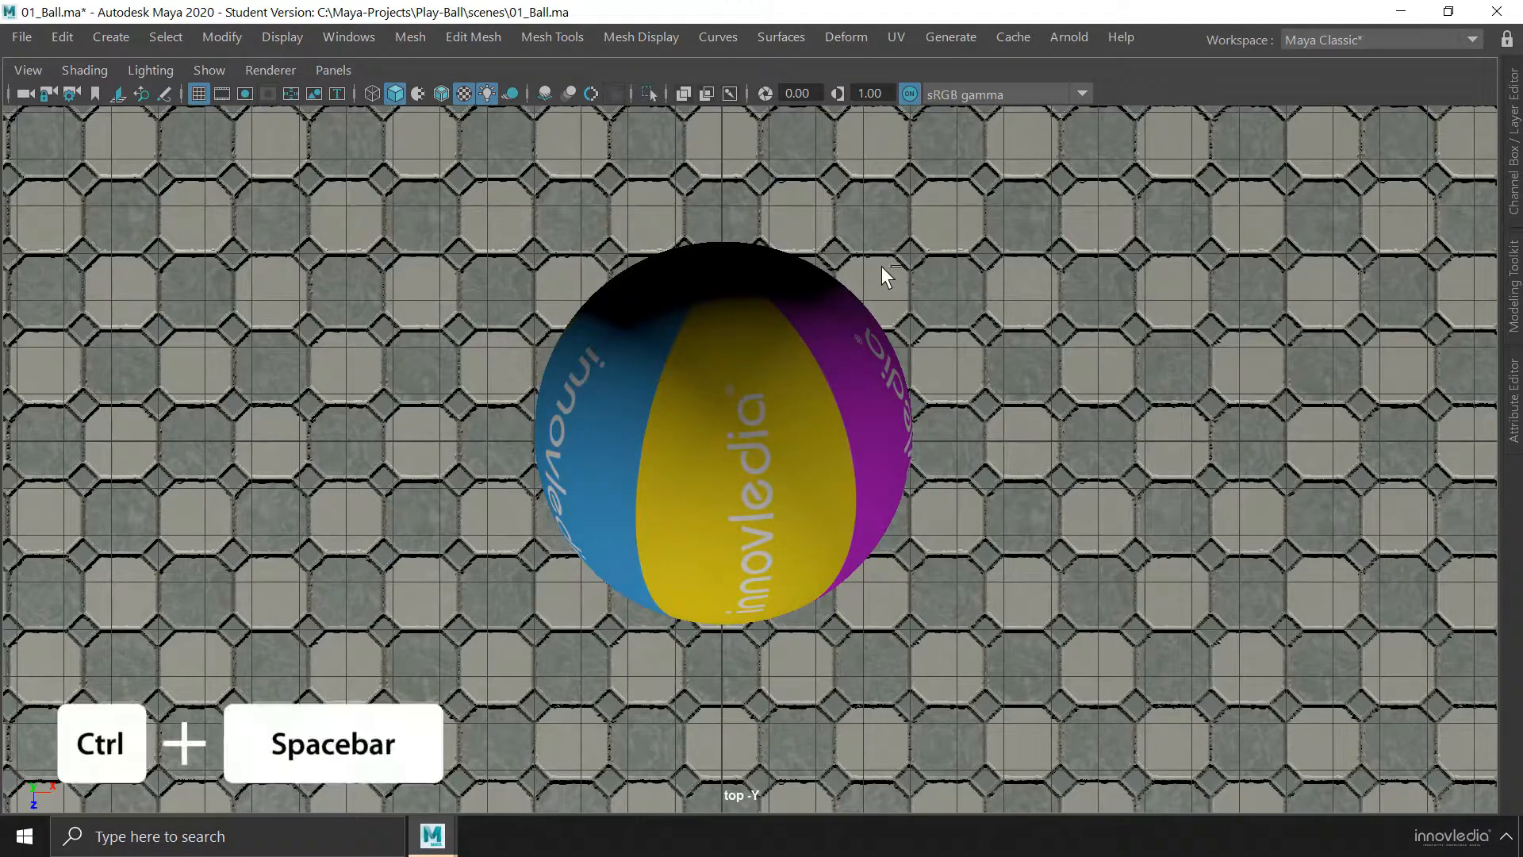
key("ctrl+space")
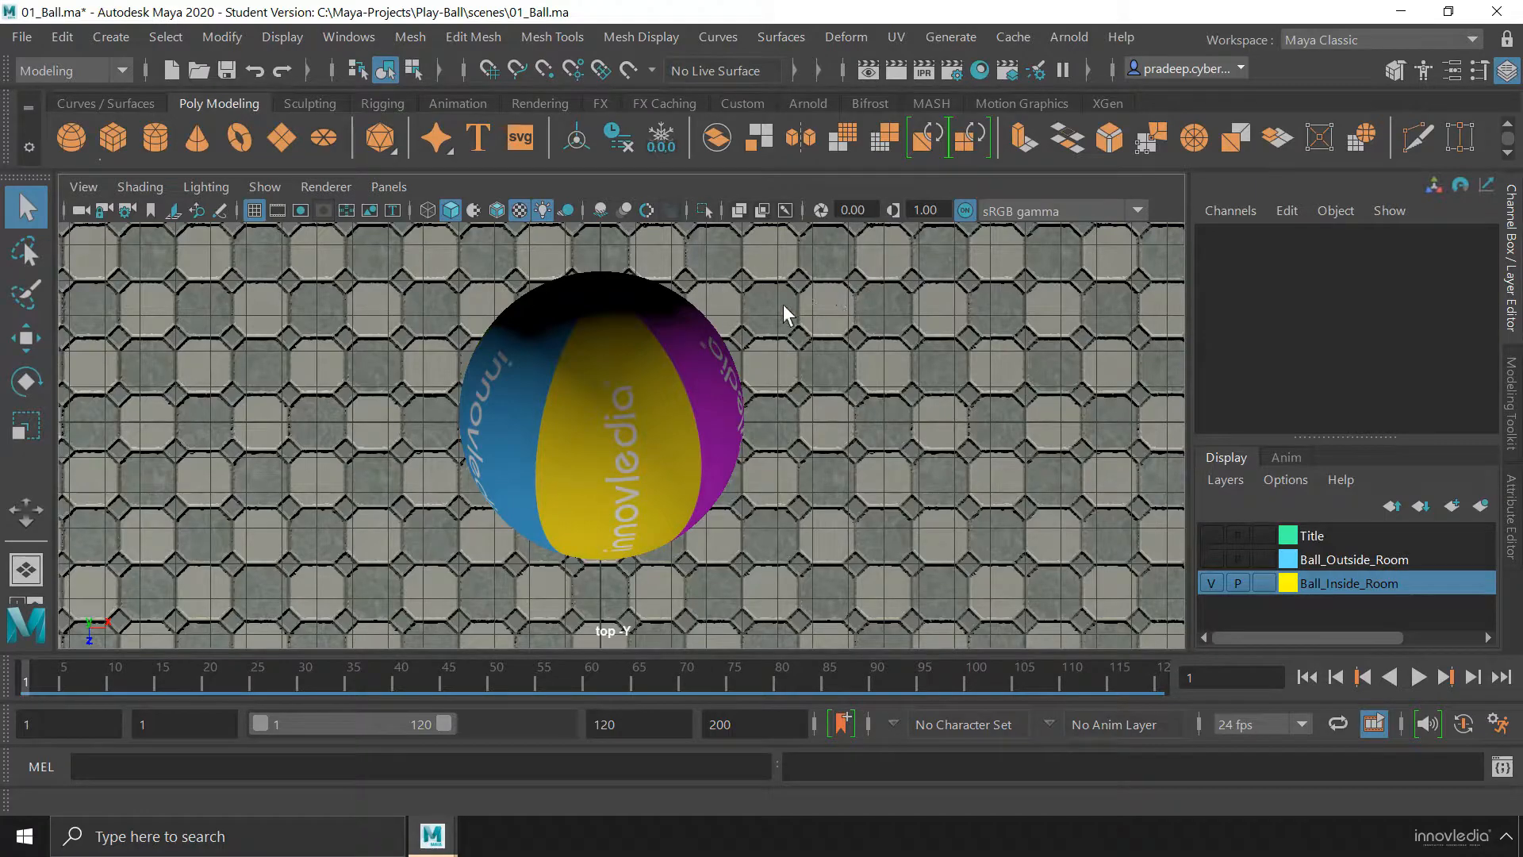
Show the four-view layout, expand it to full screen, and restore the standard interface
key("space")
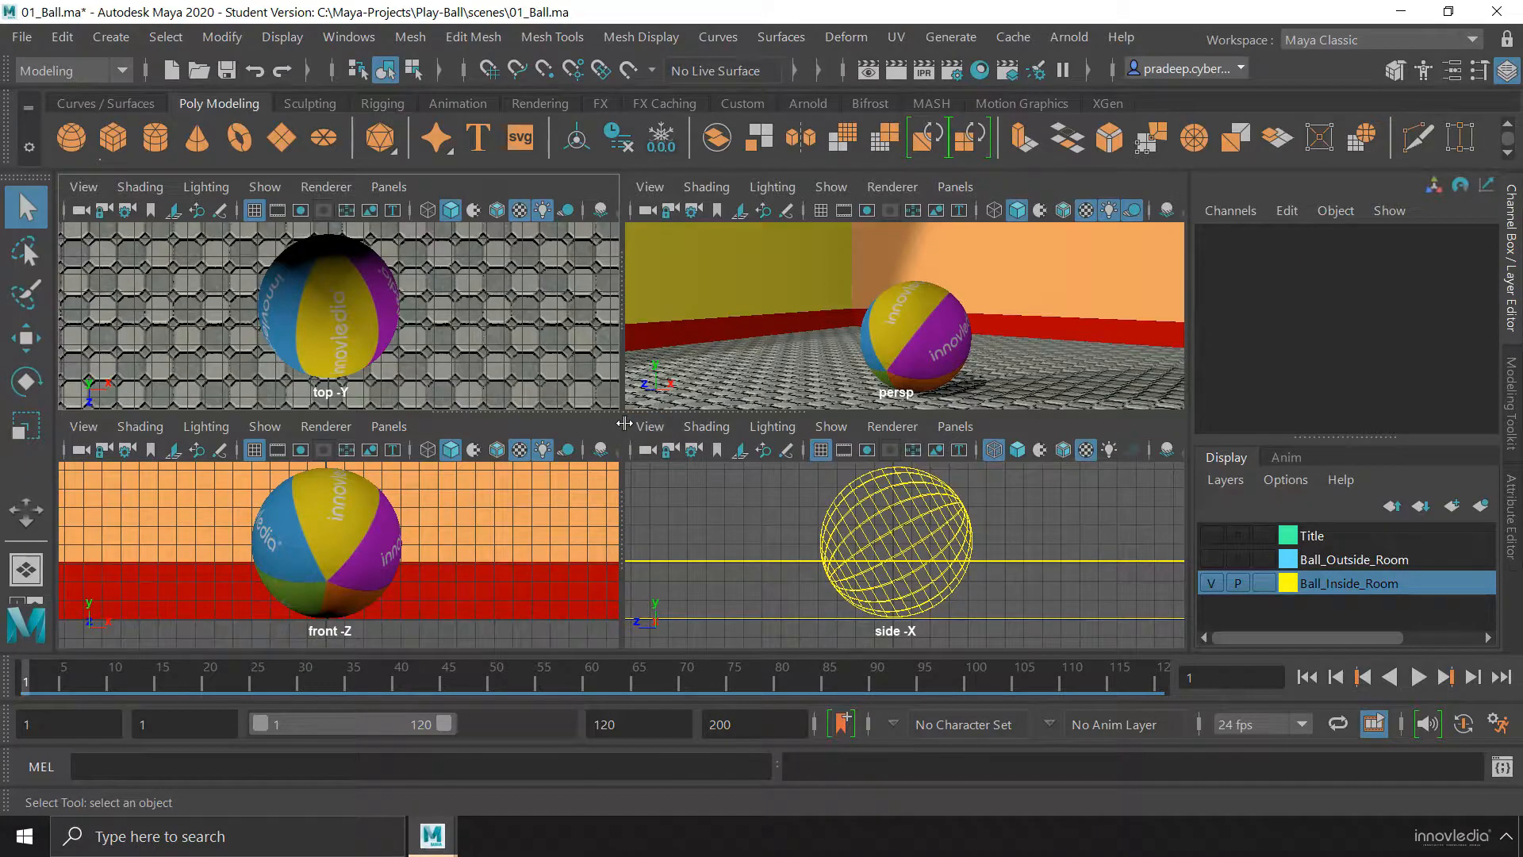
key("ctrl+space")
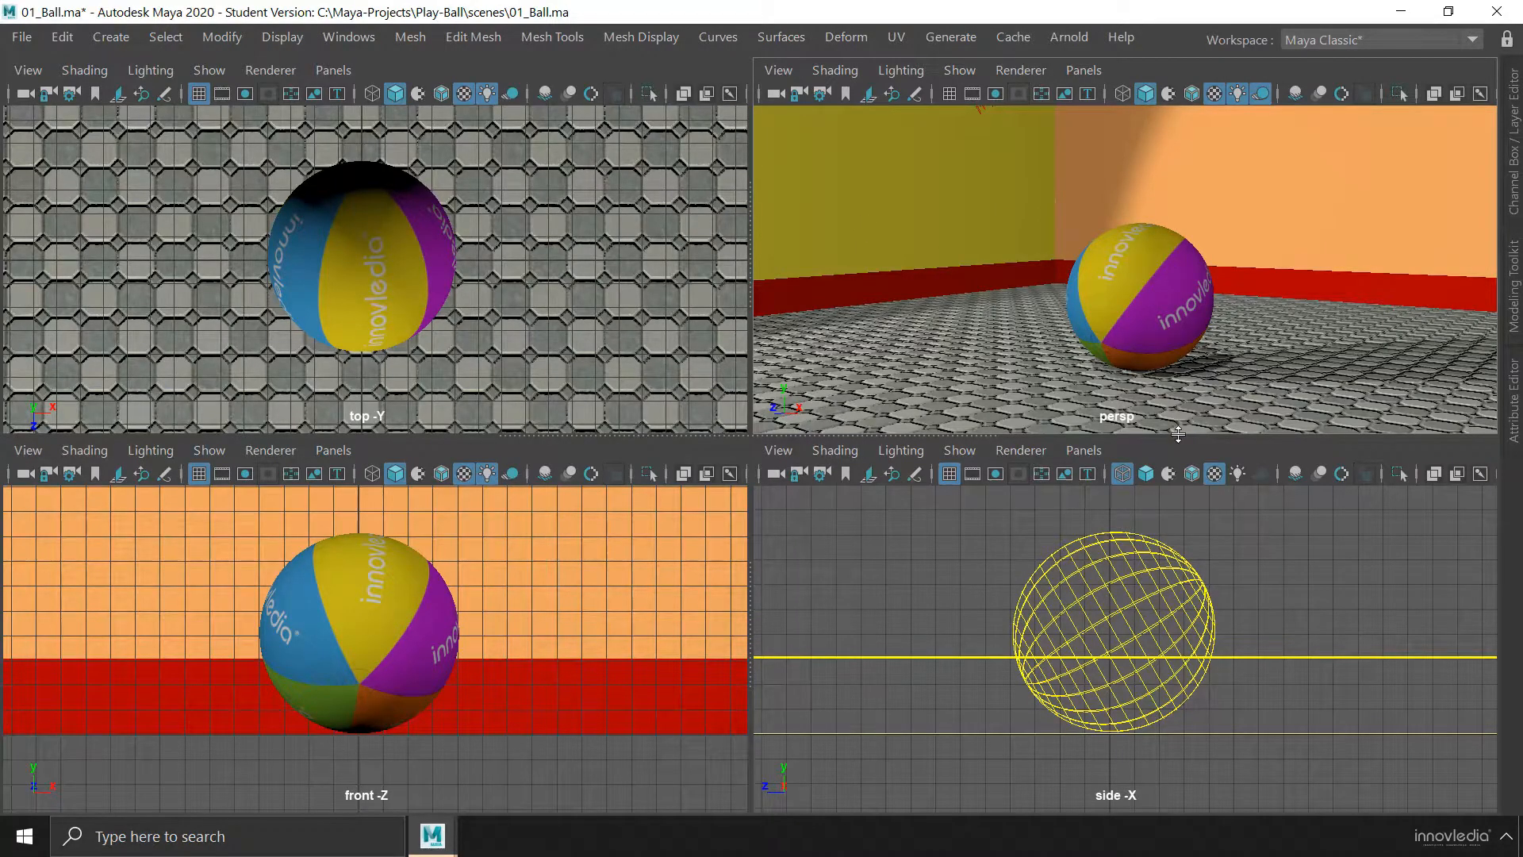
key("ctrl+space")
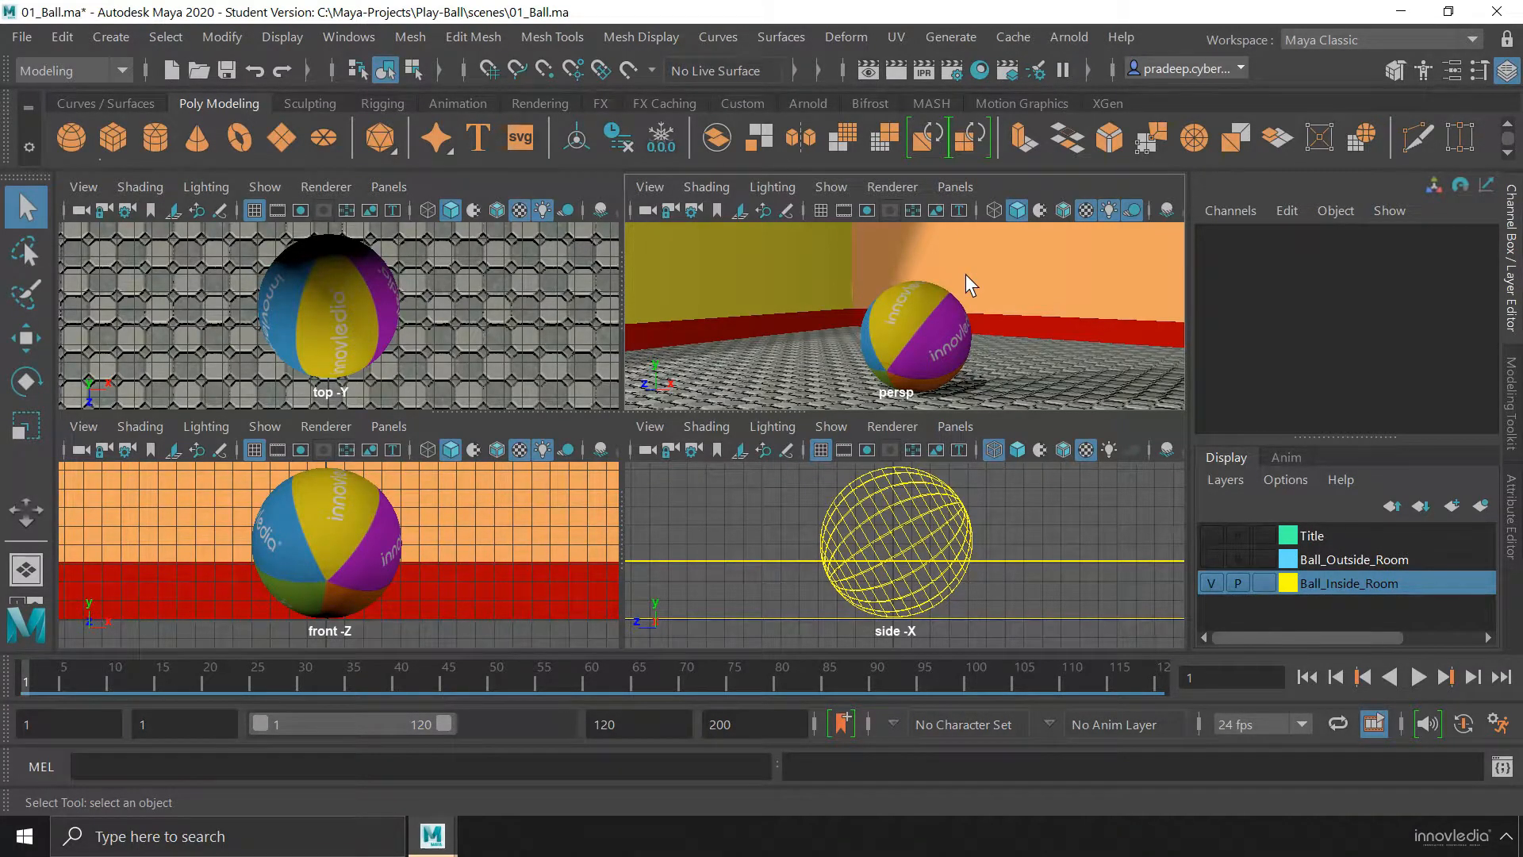
Maximize the perspective view from the four-view layout and toggle it to full screen and back
key("space")
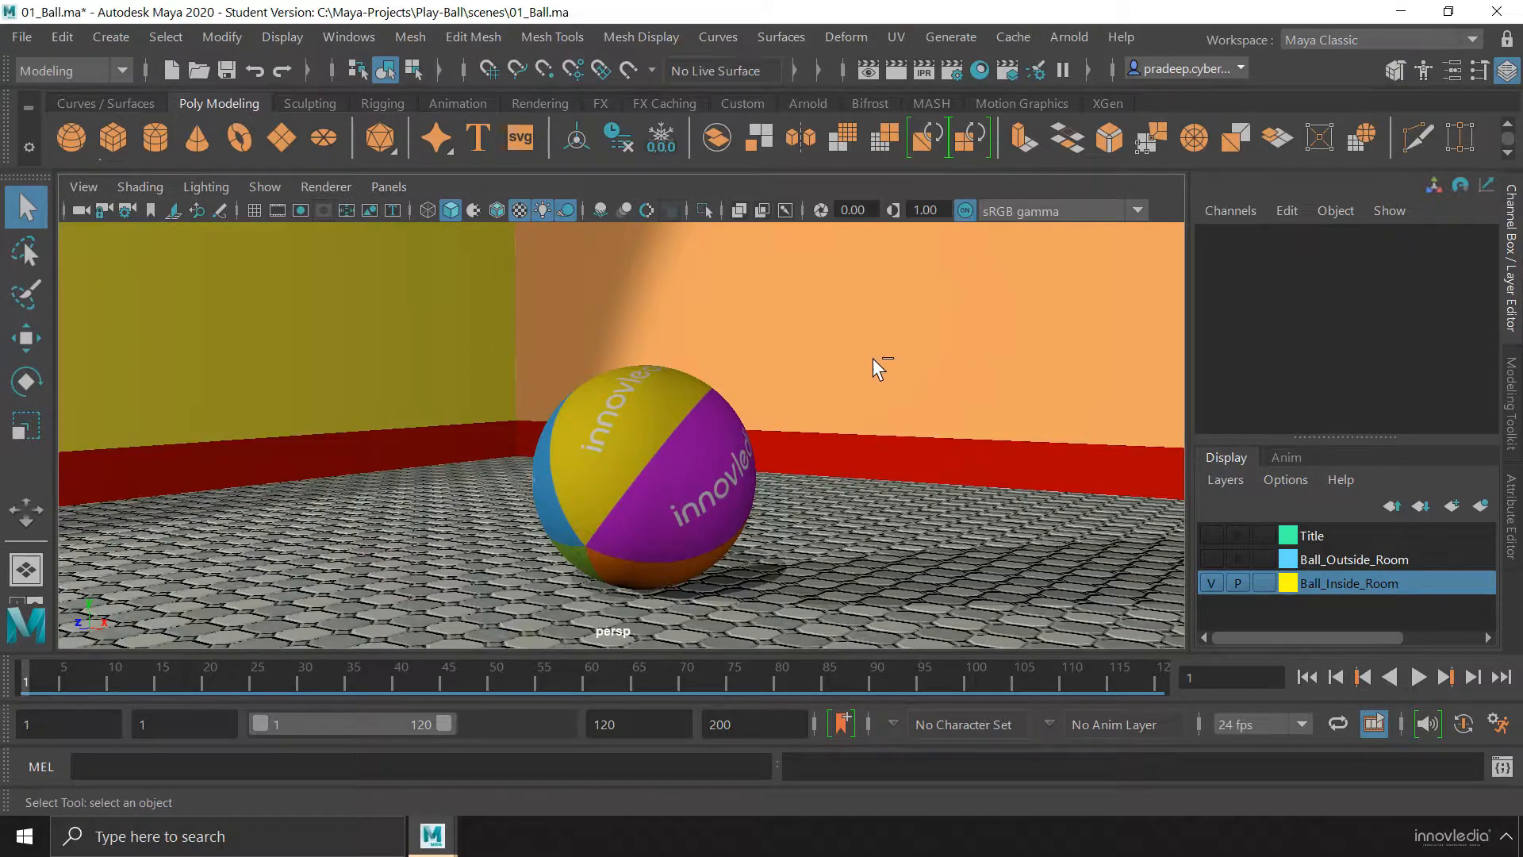
key("ctrl+space")
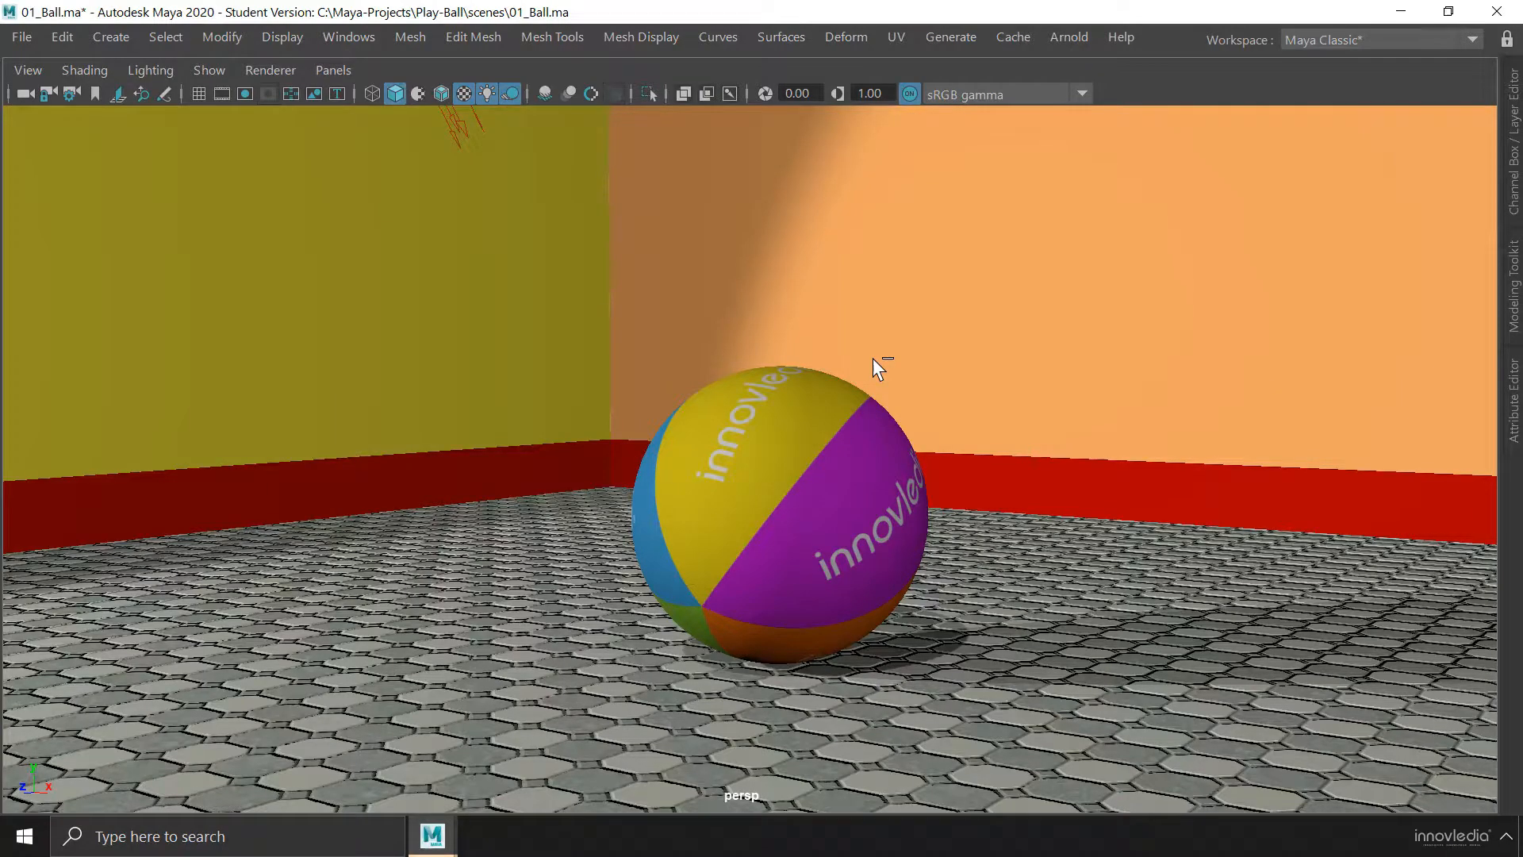
key("ctrl+space")
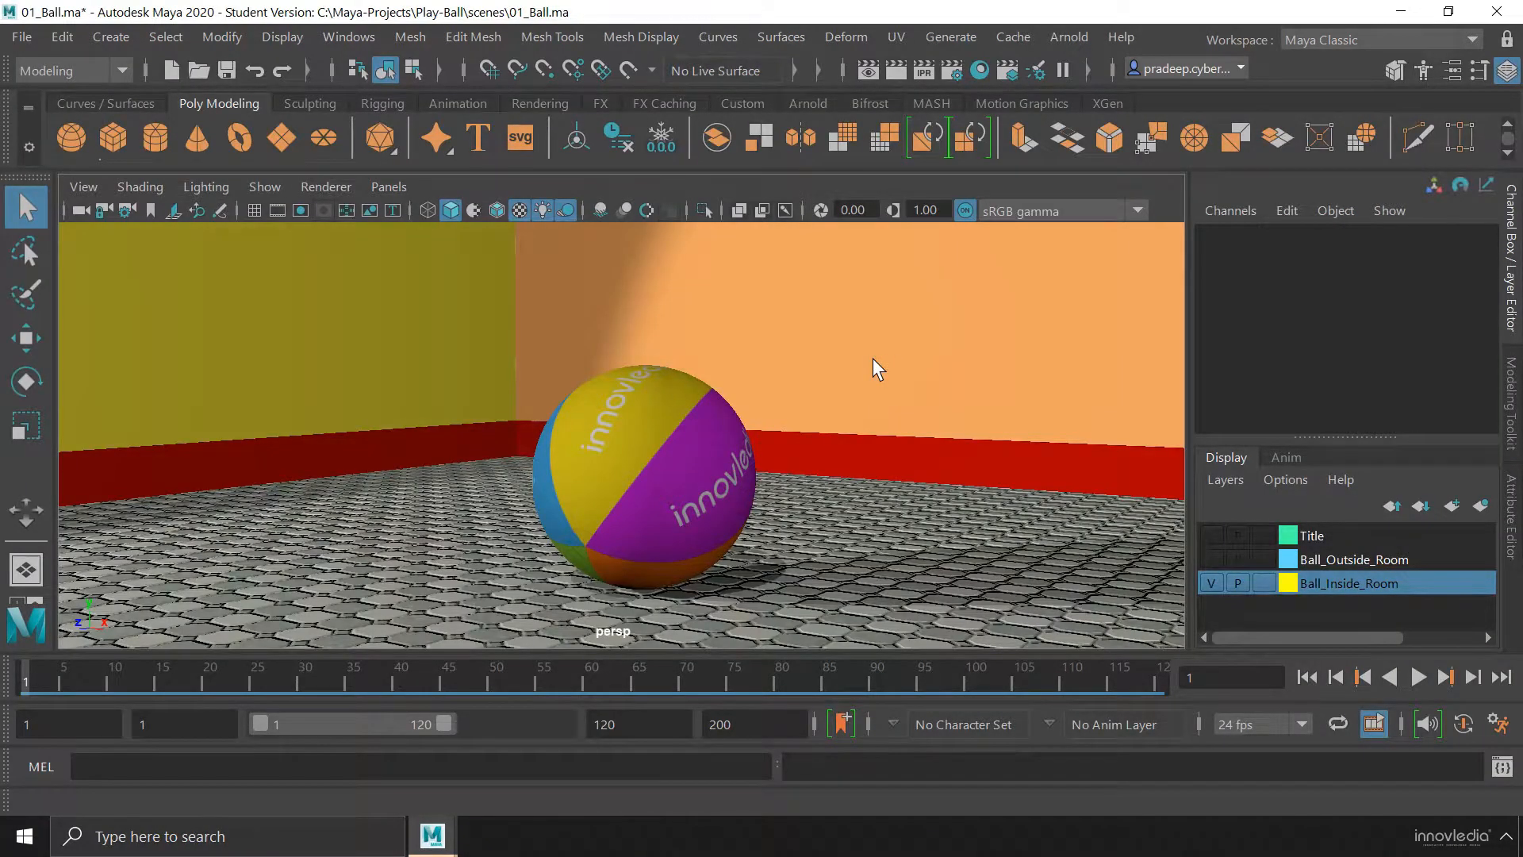
Select the ball and frame it in the perspective view
left_click_drag(873, 358, 853, 408, "alt")
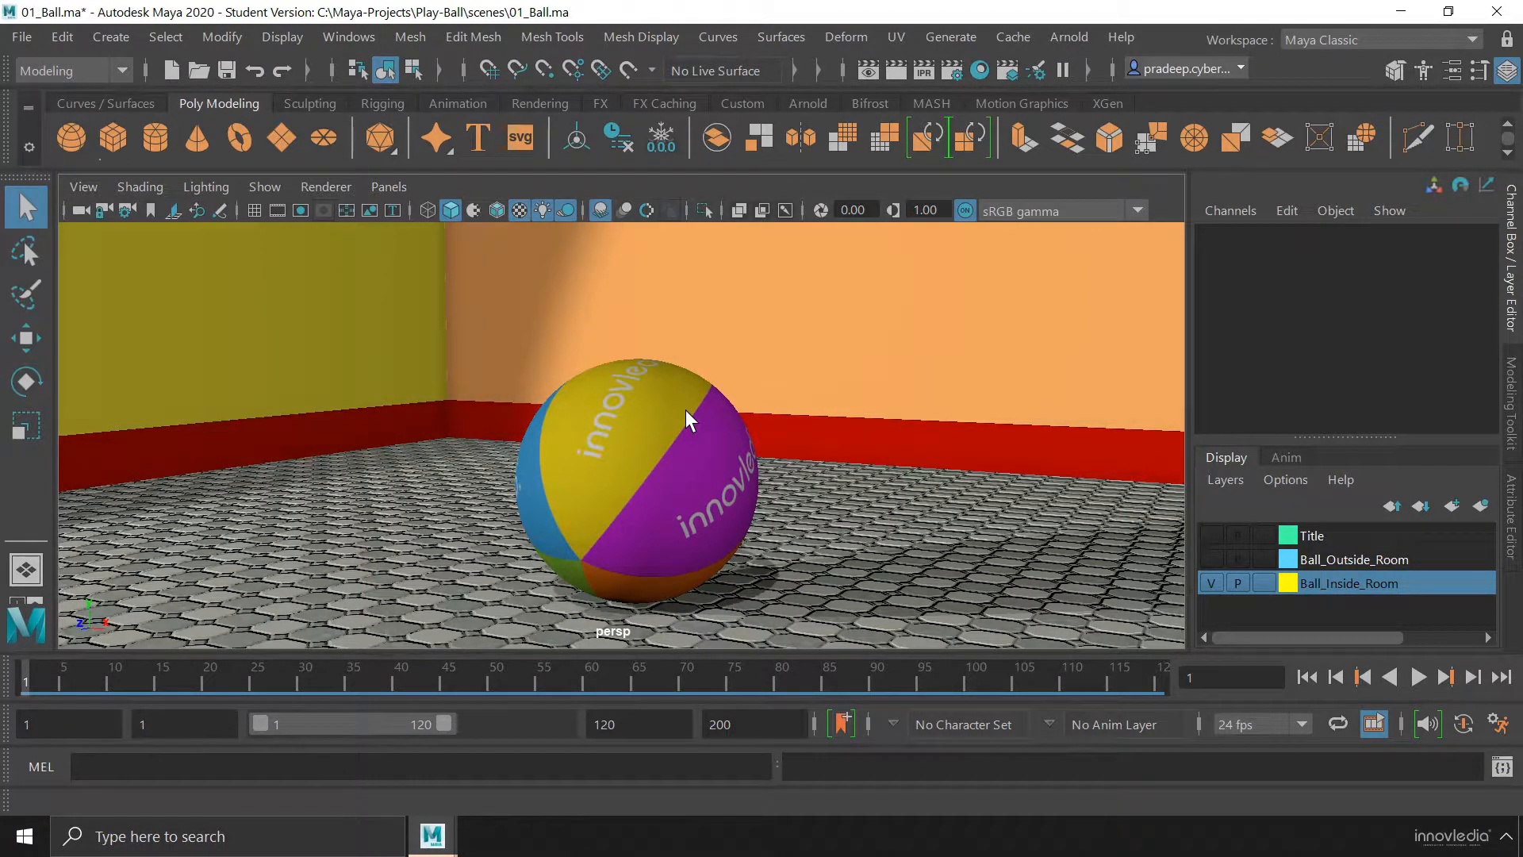
left_click(650, 431)
key("f")
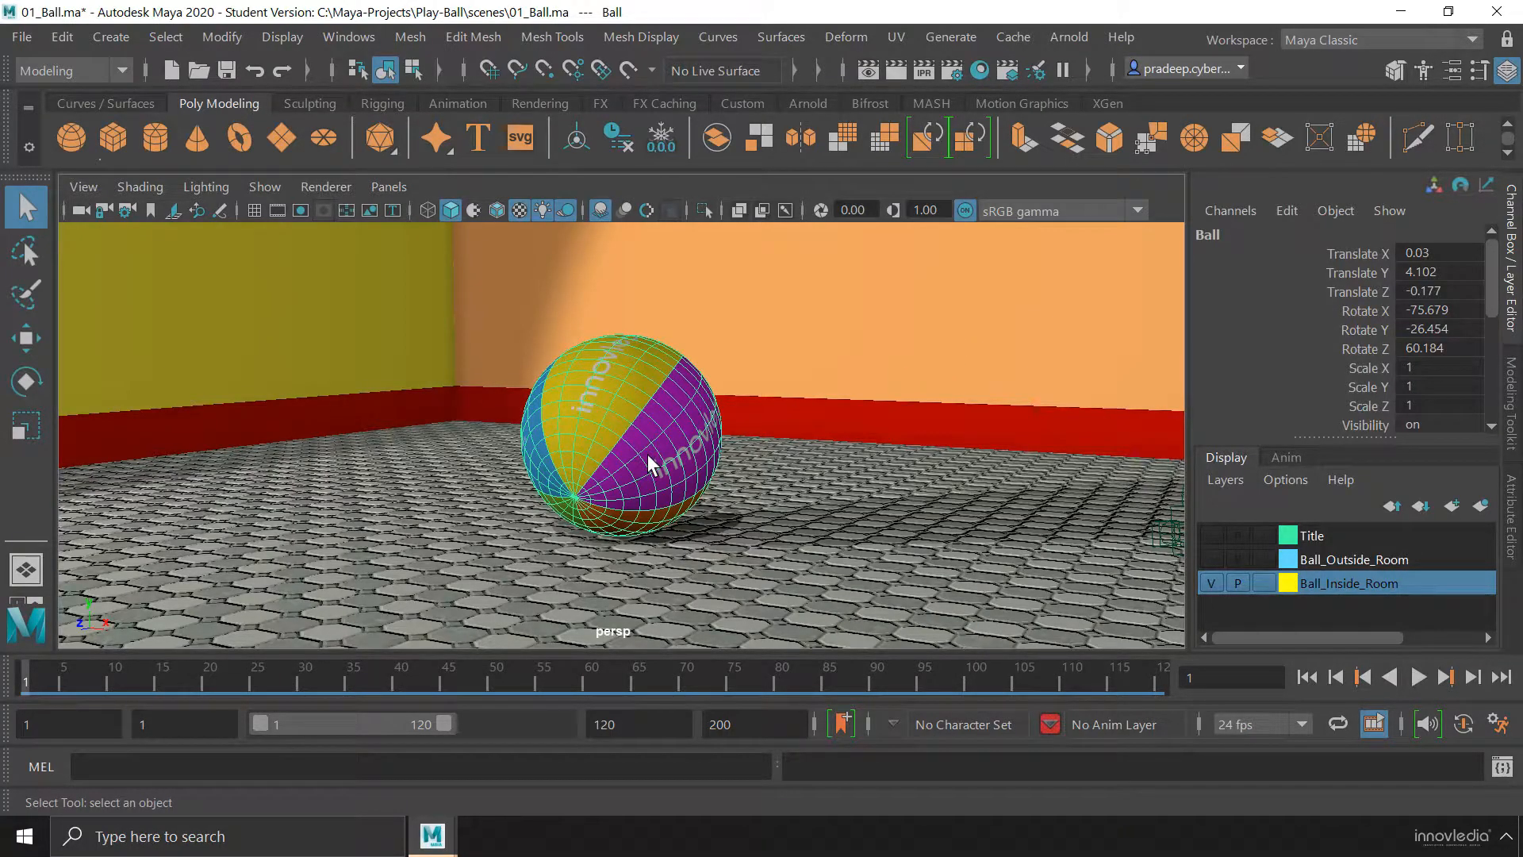
Orbit around the selected ball to view it from different angles, then zoom out to show the surrounding room
left_click_drag(647, 454, 701, 445, "alt")
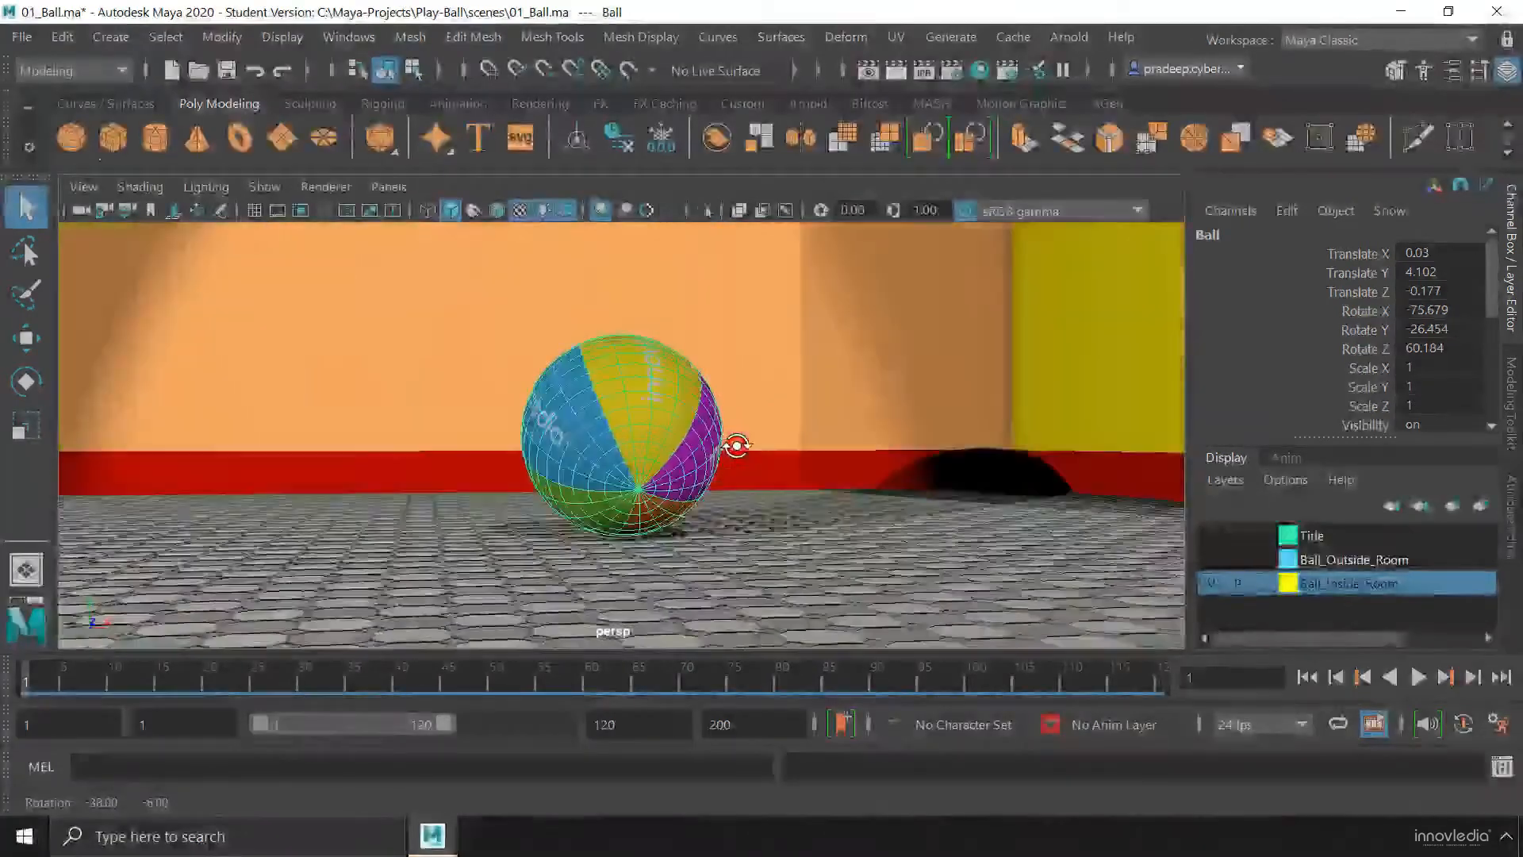
left_click_drag(736, 446, 639, 466, "alt")
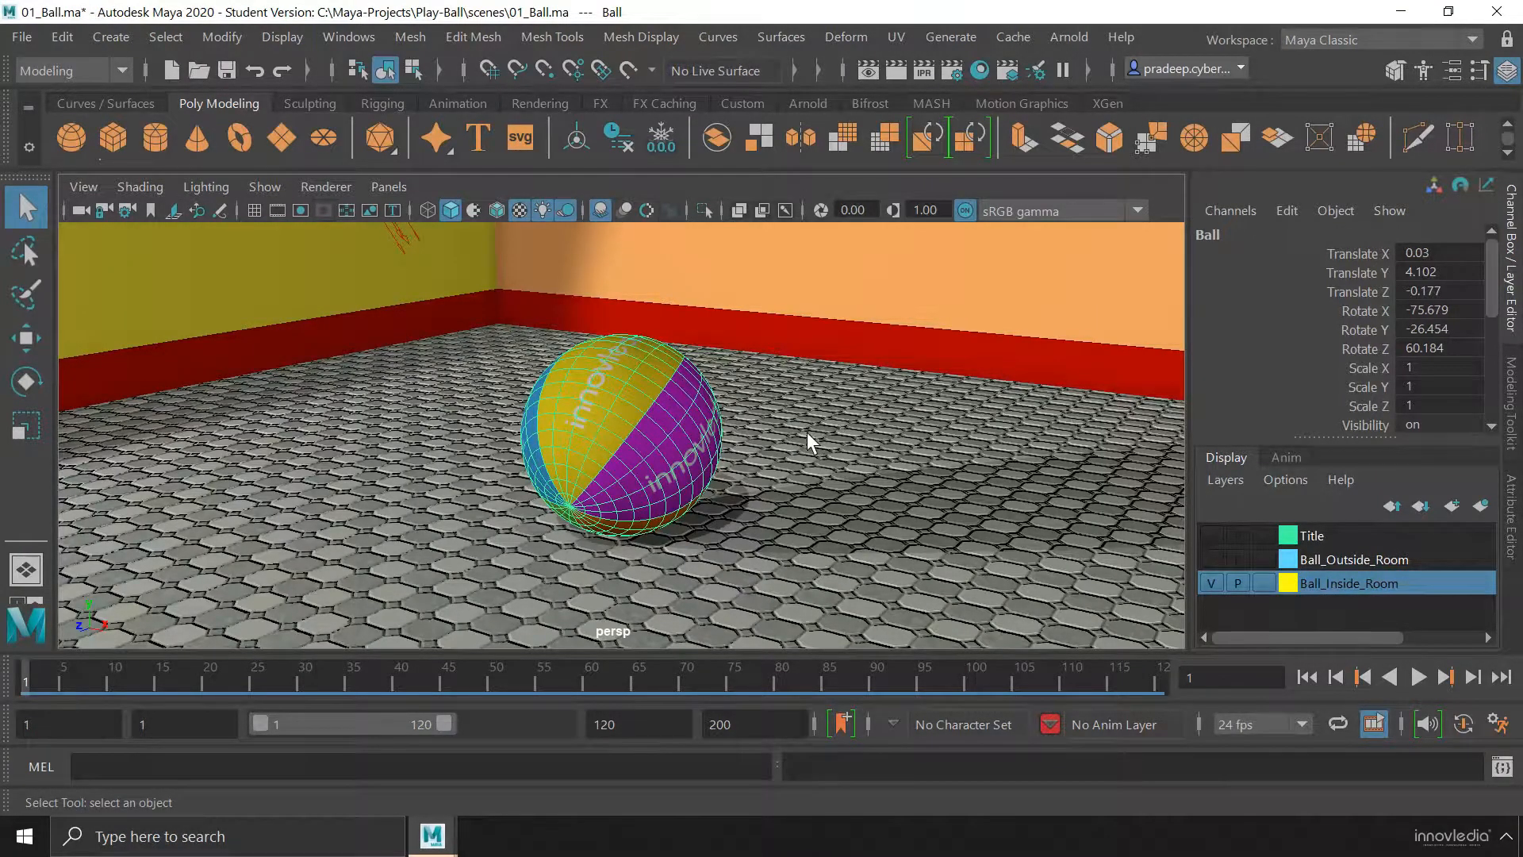
right_click_drag(816, 493, 237, 508, "alt")
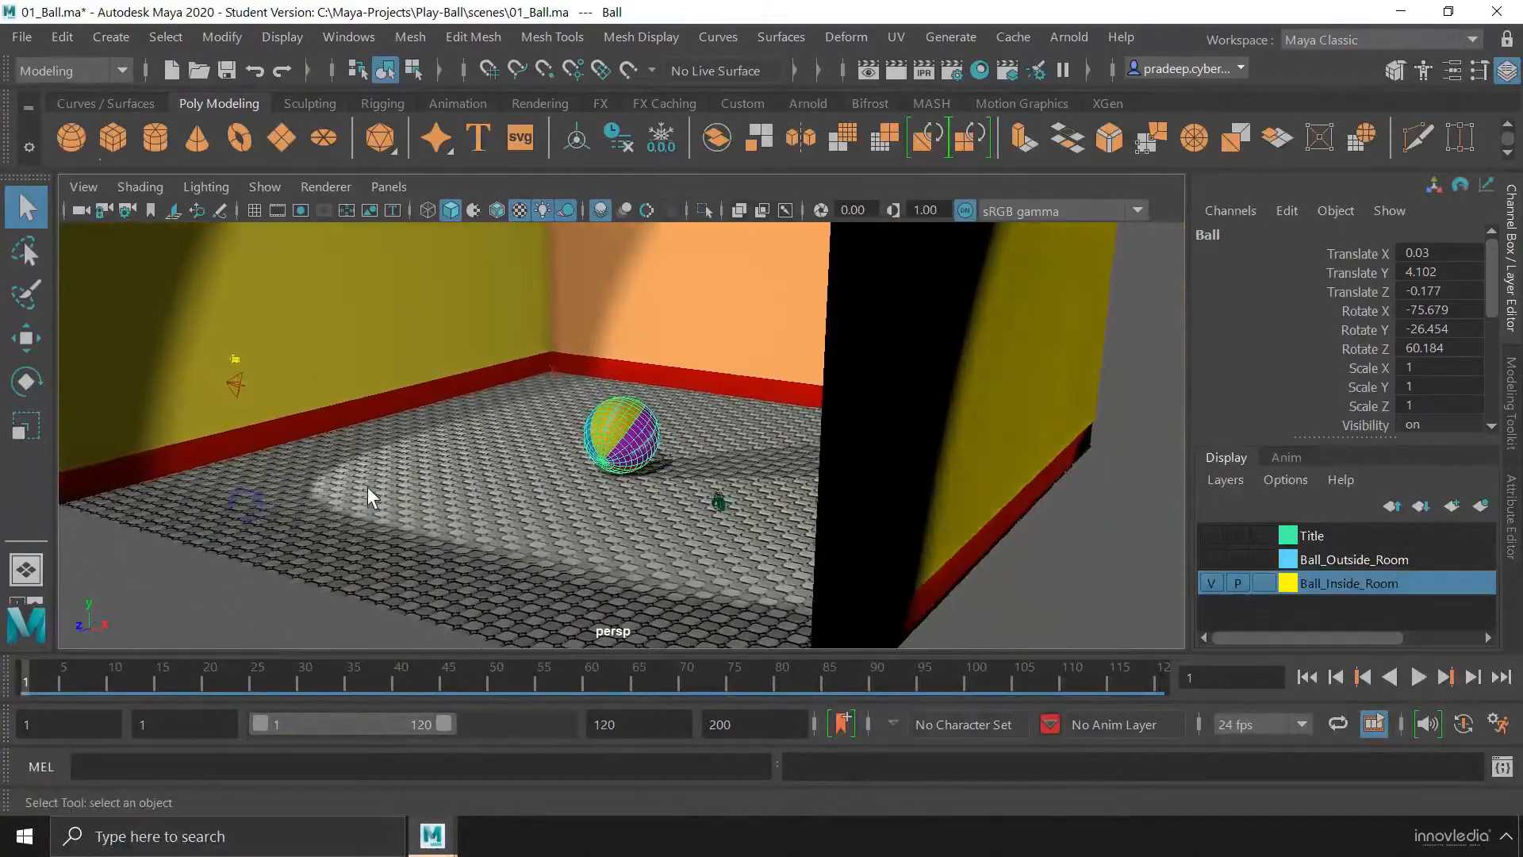
Clear the ball selection, then select the spotLight_for_Exterior_01 light and frame it in the perspective view
left_click(1071, 559)
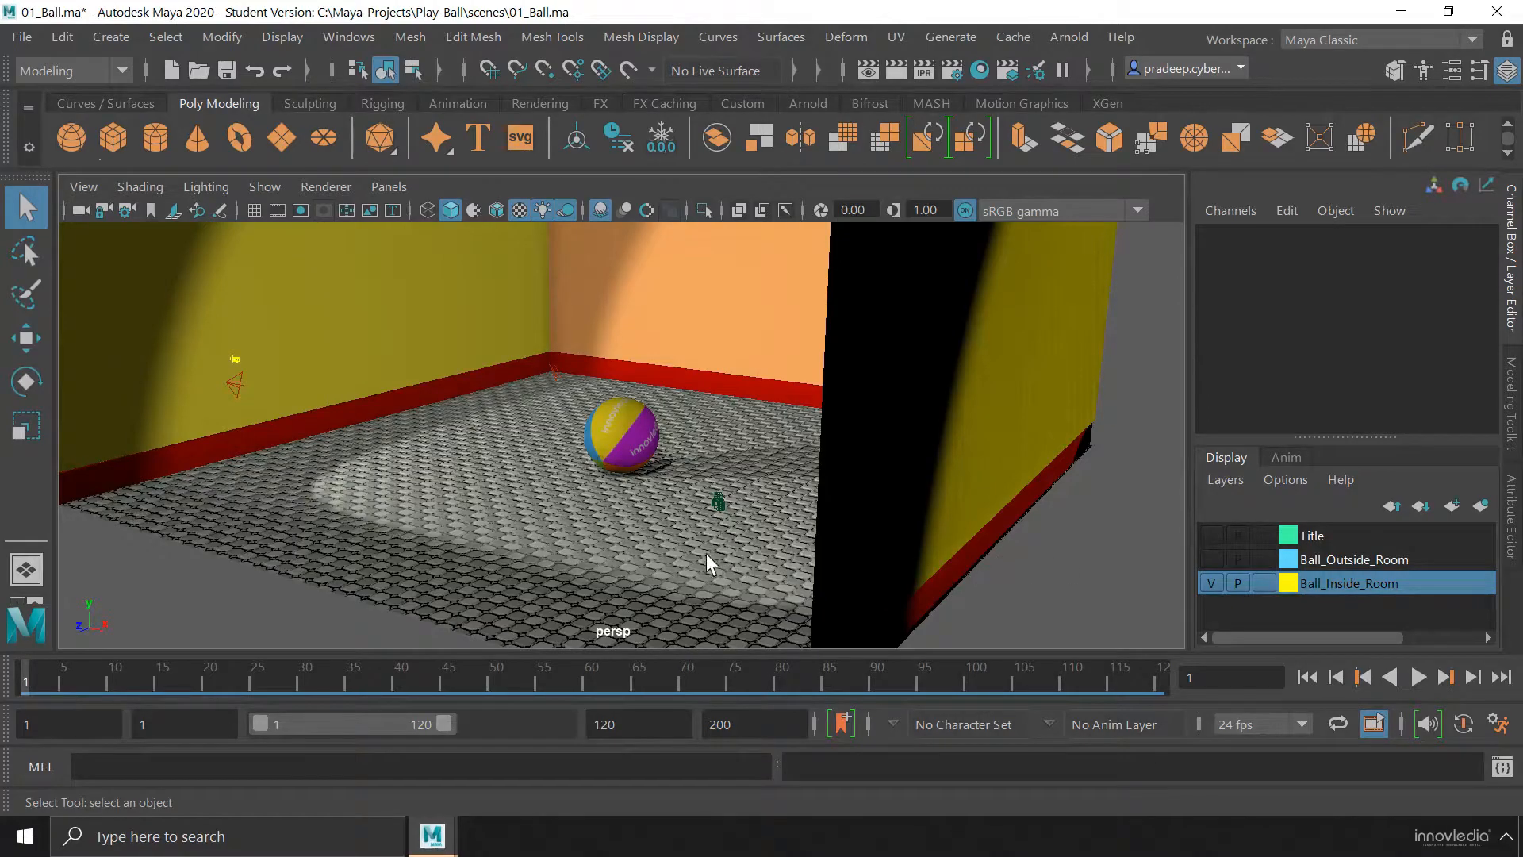
left_click_drag(674, 514, 754, 516, "alt")
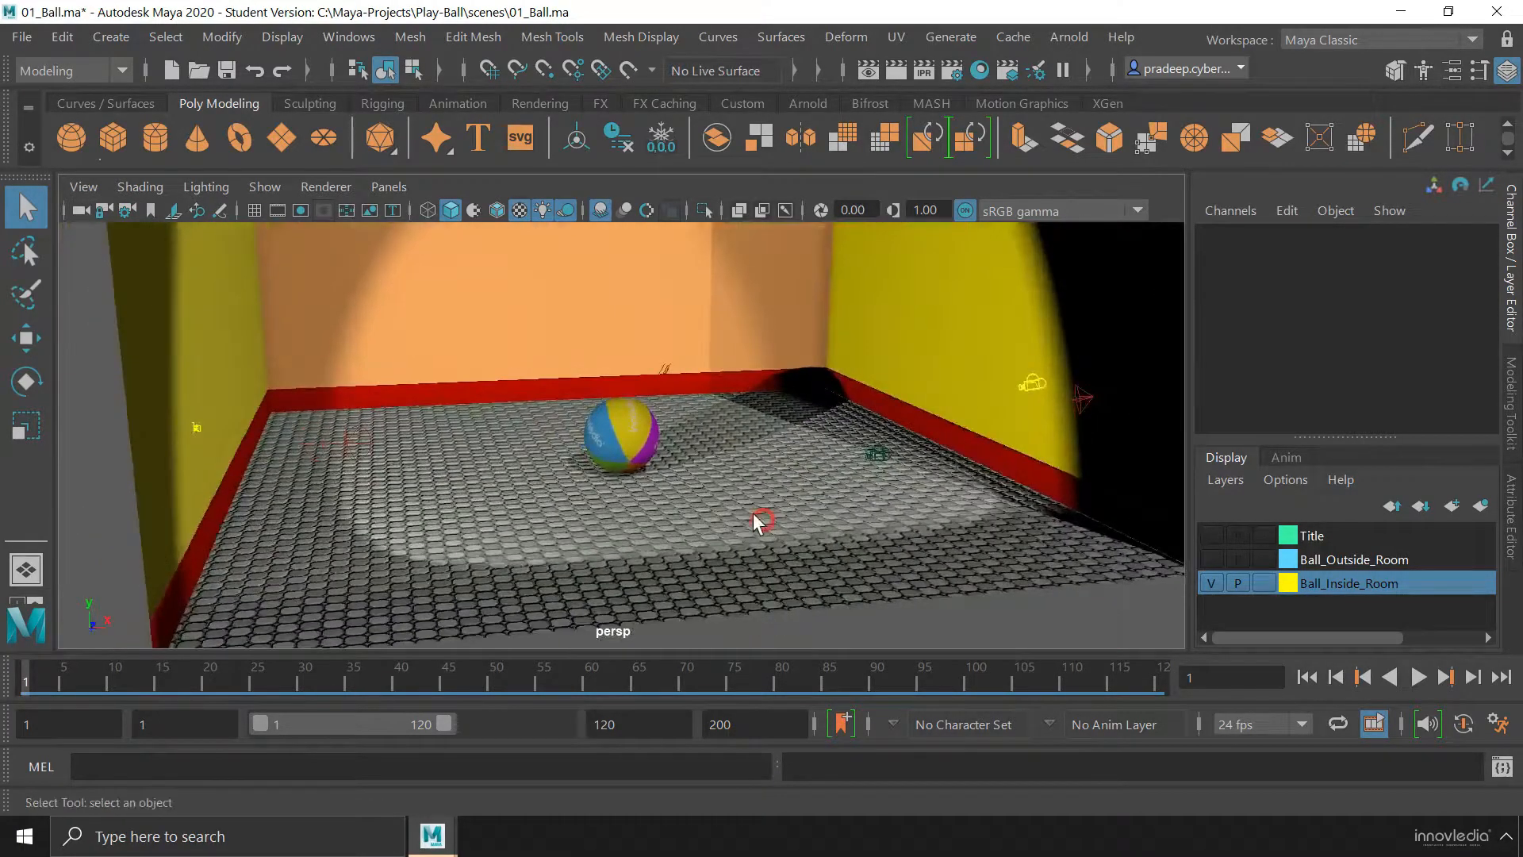
left_click_drag(707, 452, 800, 514, "alt")
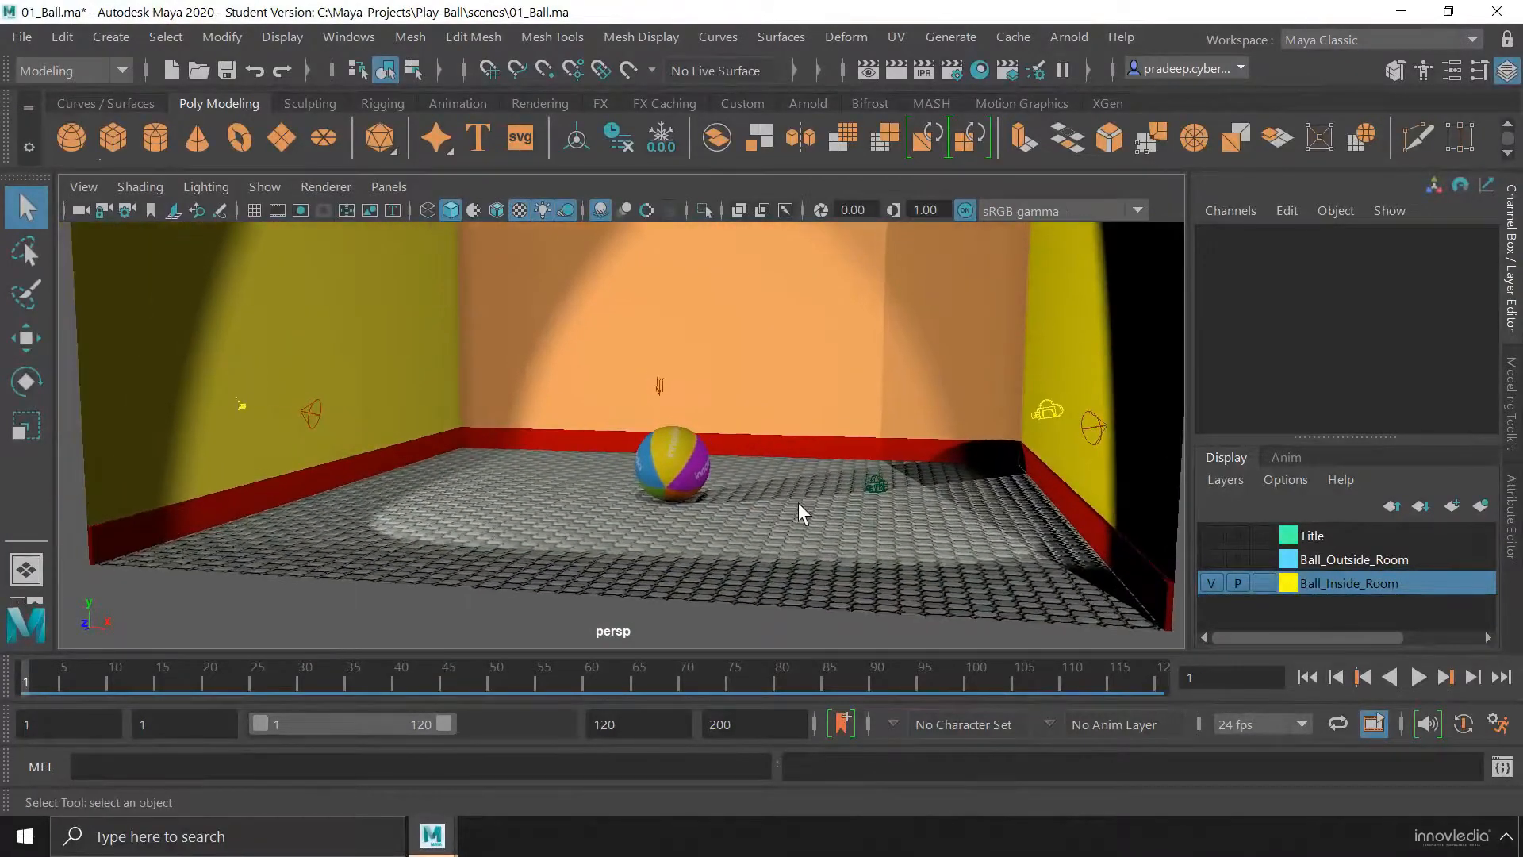
left_click(302, 320)
left_click(318, 418)
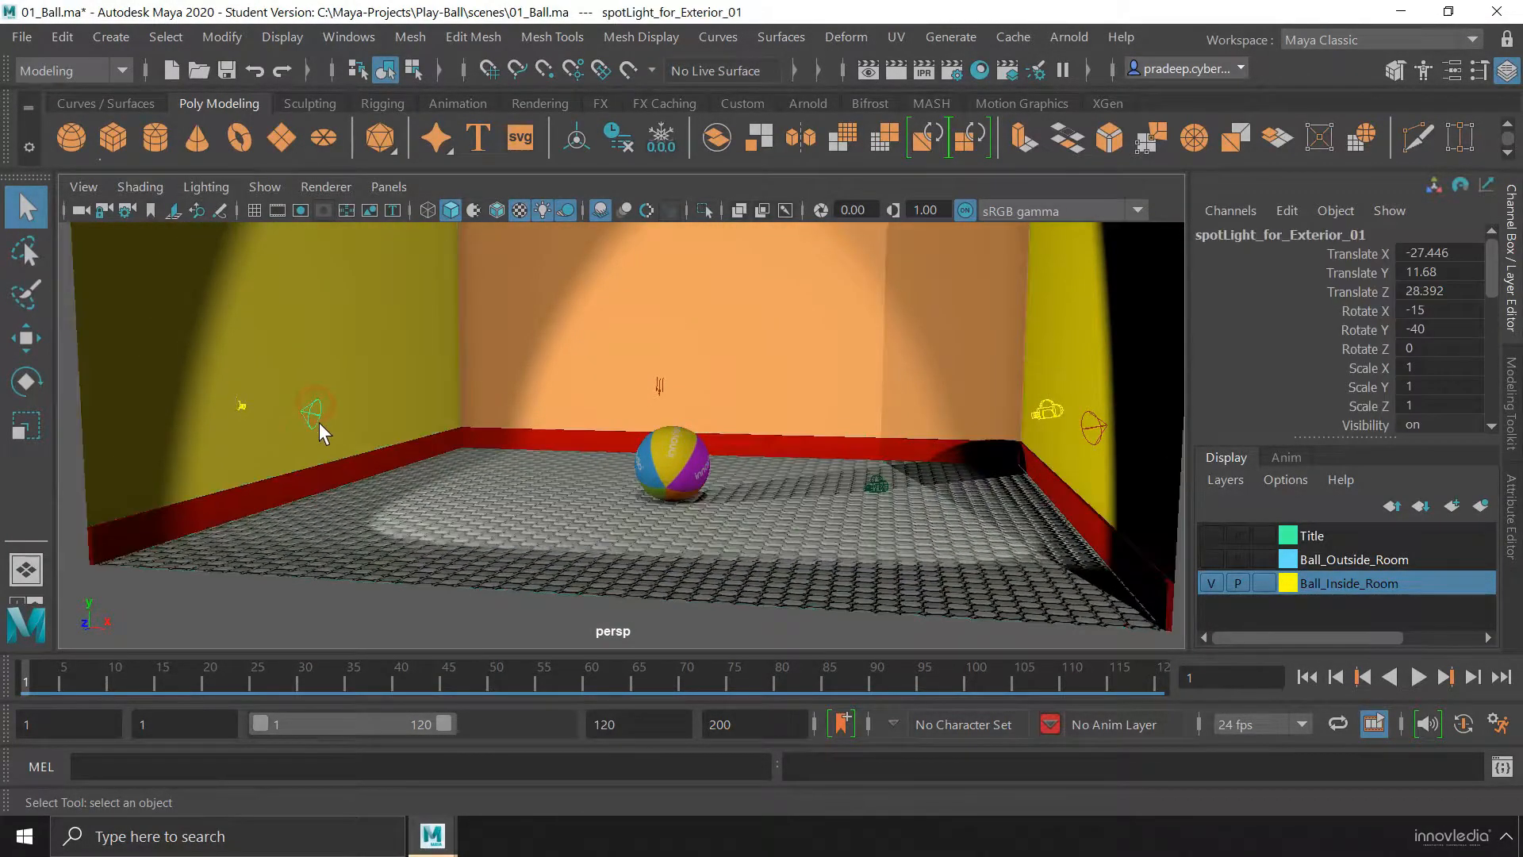
key("f")
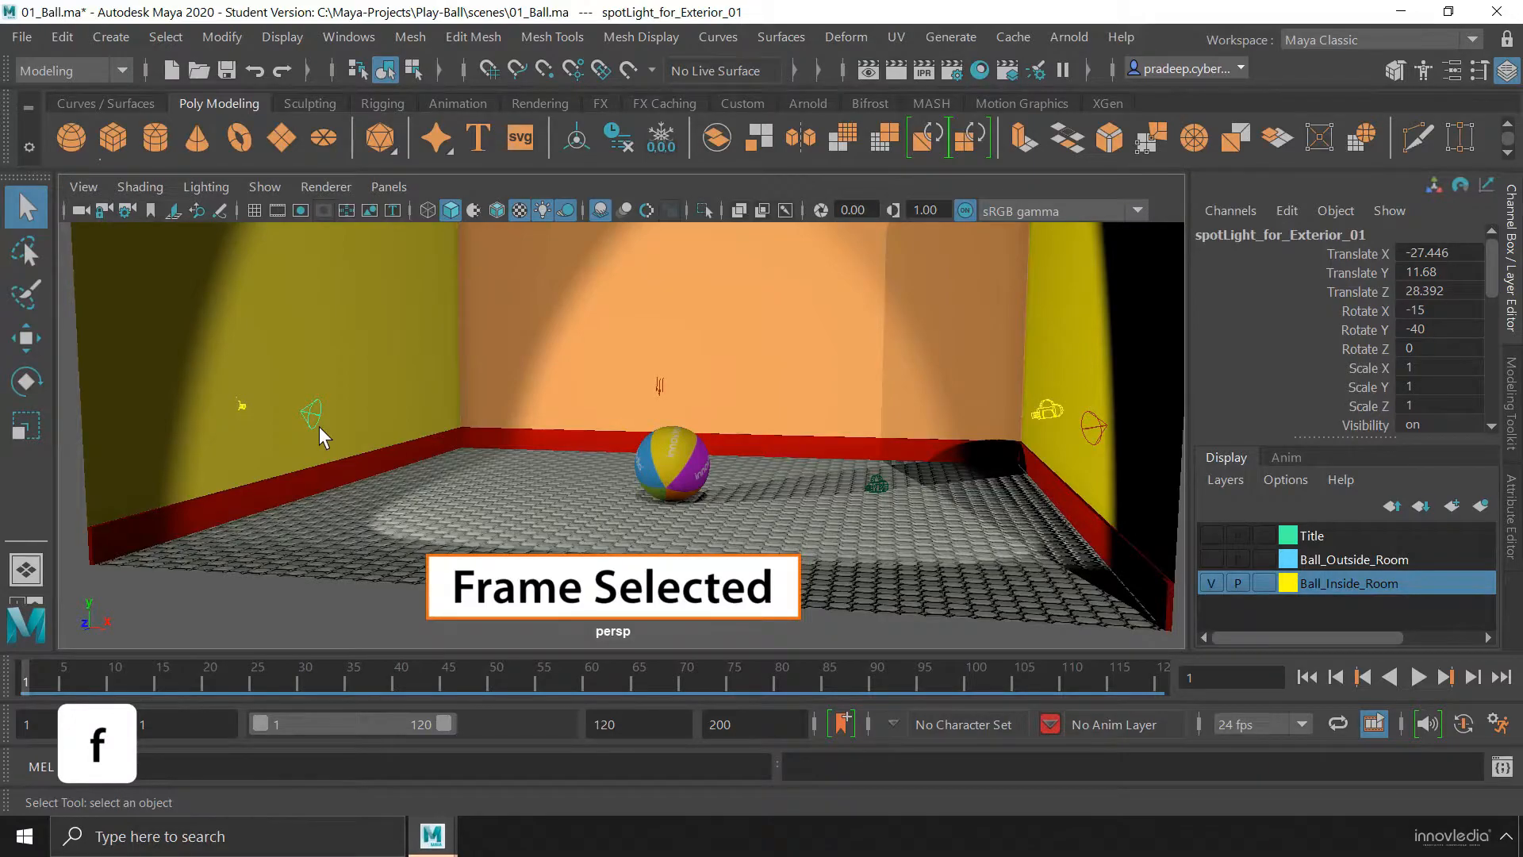
left_click_drag(639, 503, 572, 504, "alt")
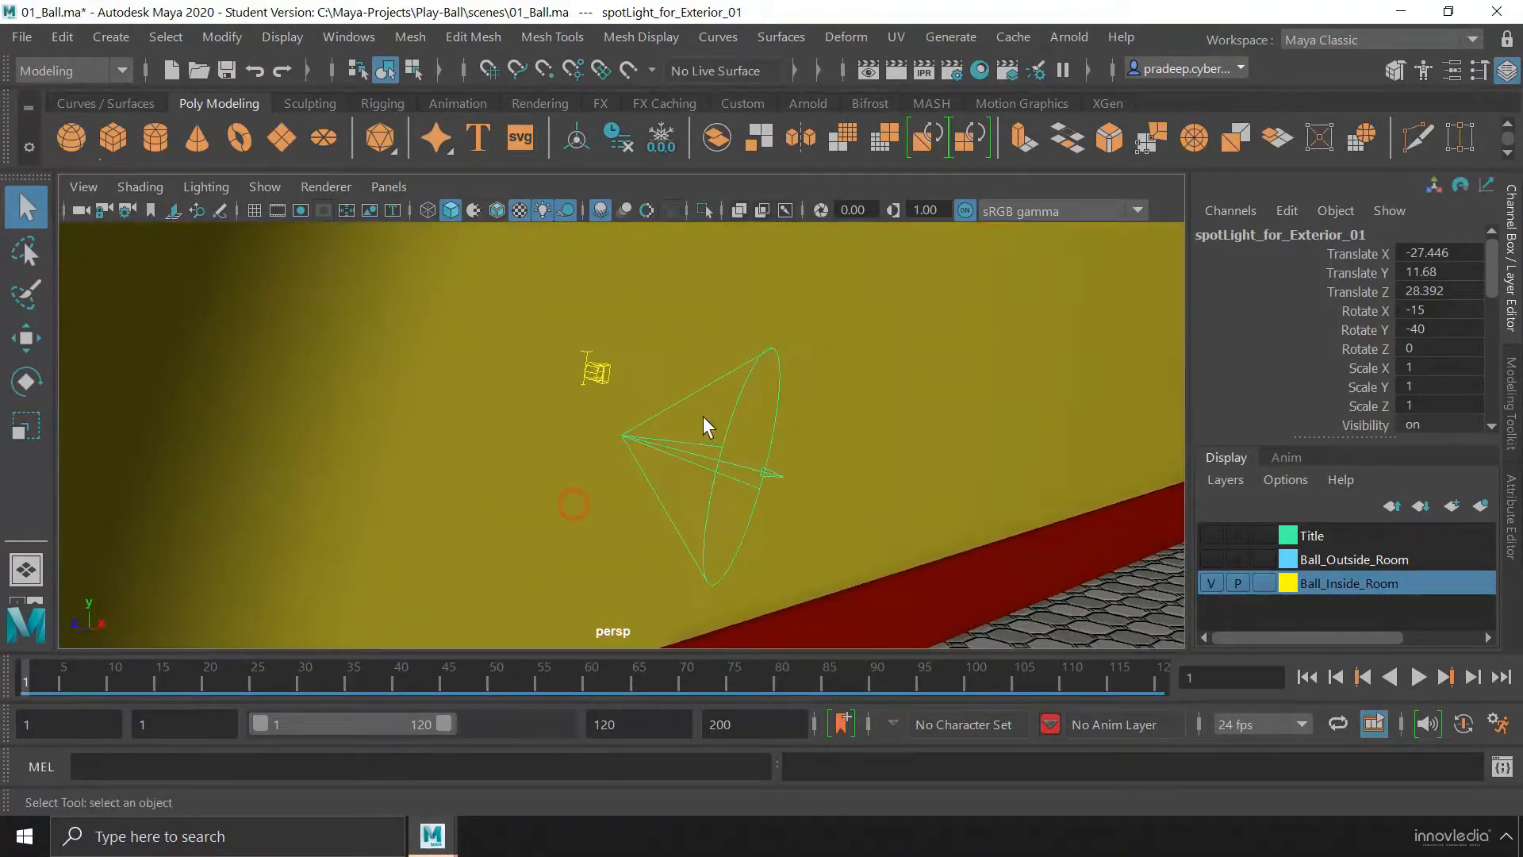
right_click_drag(675, 509, 633, 482, "alt")
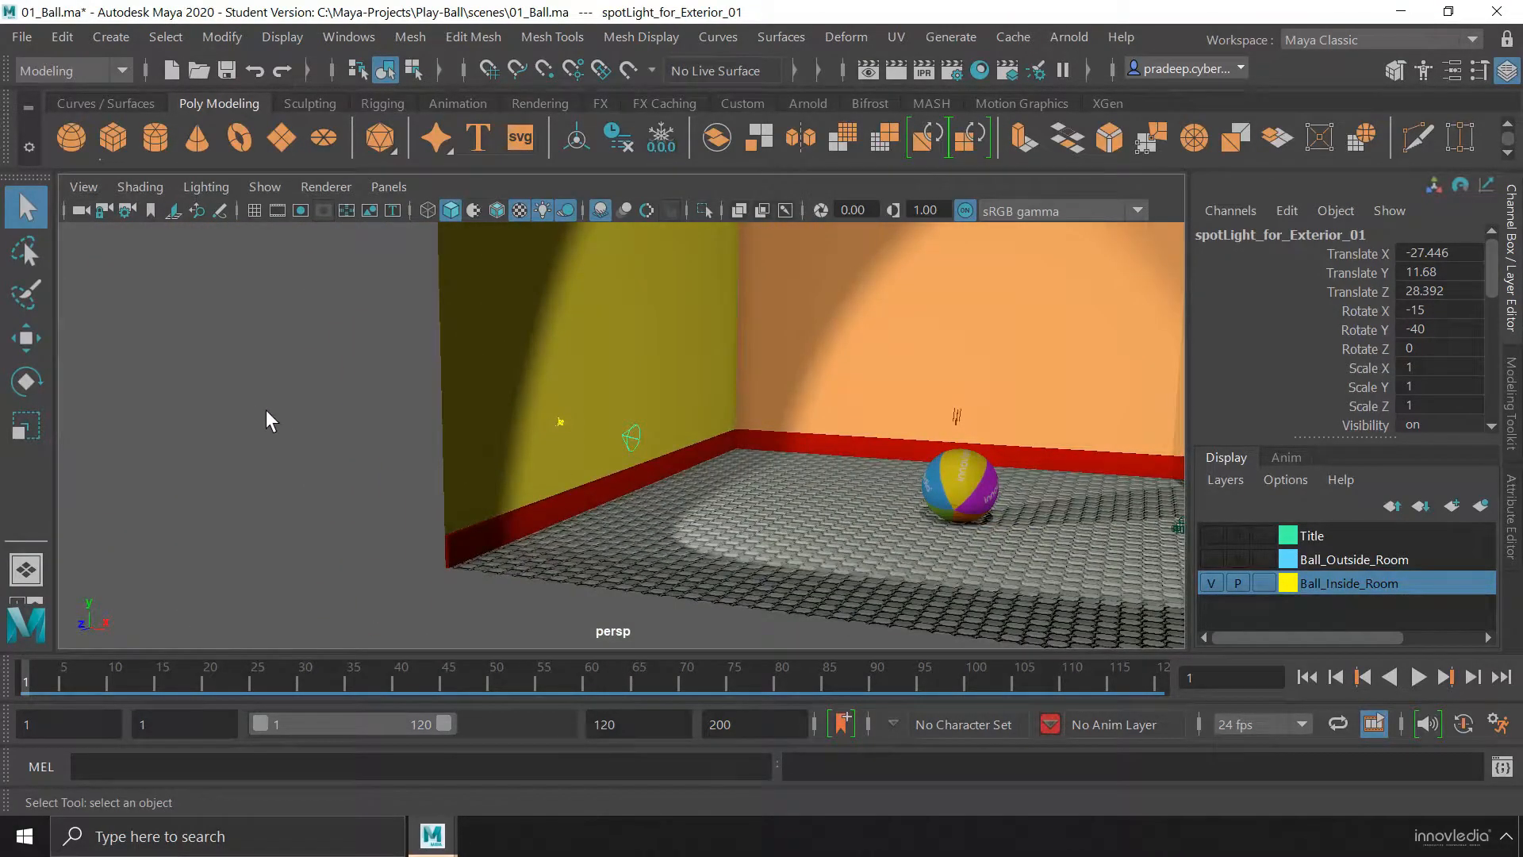
Deselect the spotlight and frame the entire room with nothing selected in the perspective view
left_click(364, 409)
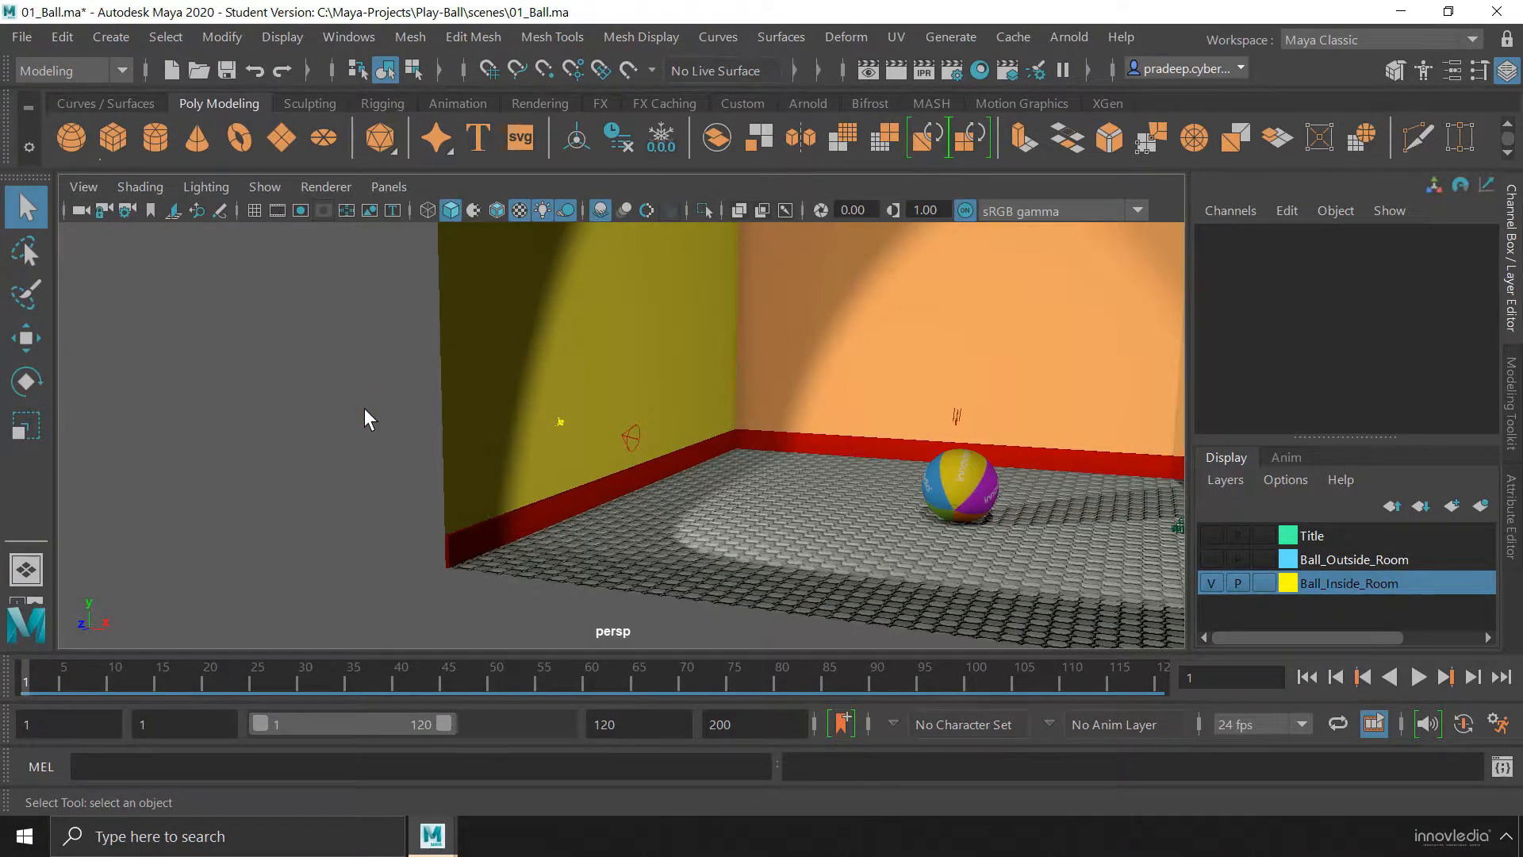
key("f")
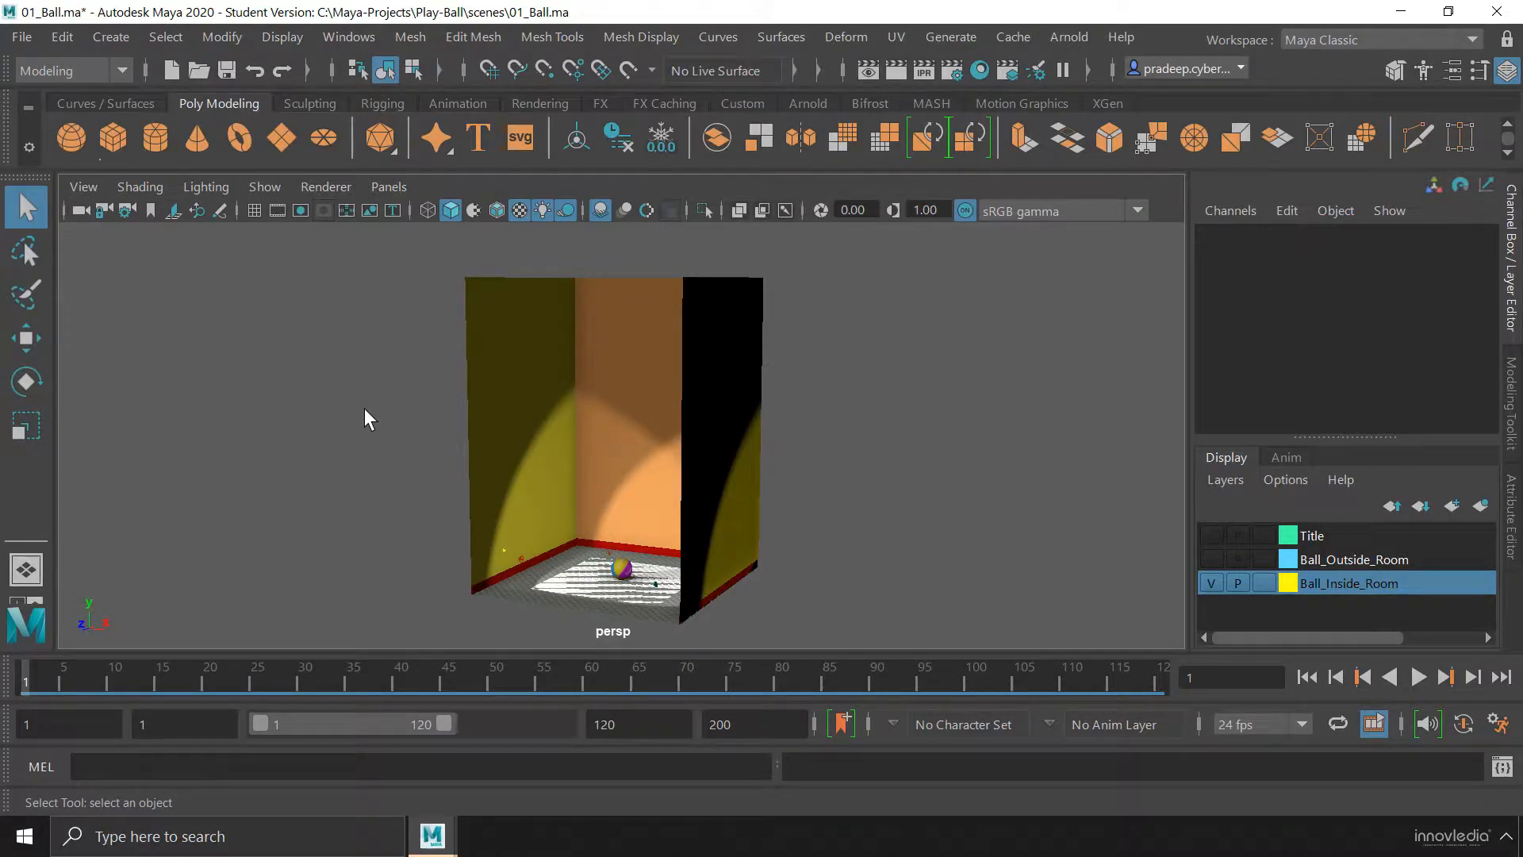
left_click(364, 408)
mouse_move(697, 496)
left_mouse_down("alt")
mouse_move(588, 517)
mouse_move(870, 507)
mouse_move(667, 500)
left_mouse_up("alt")
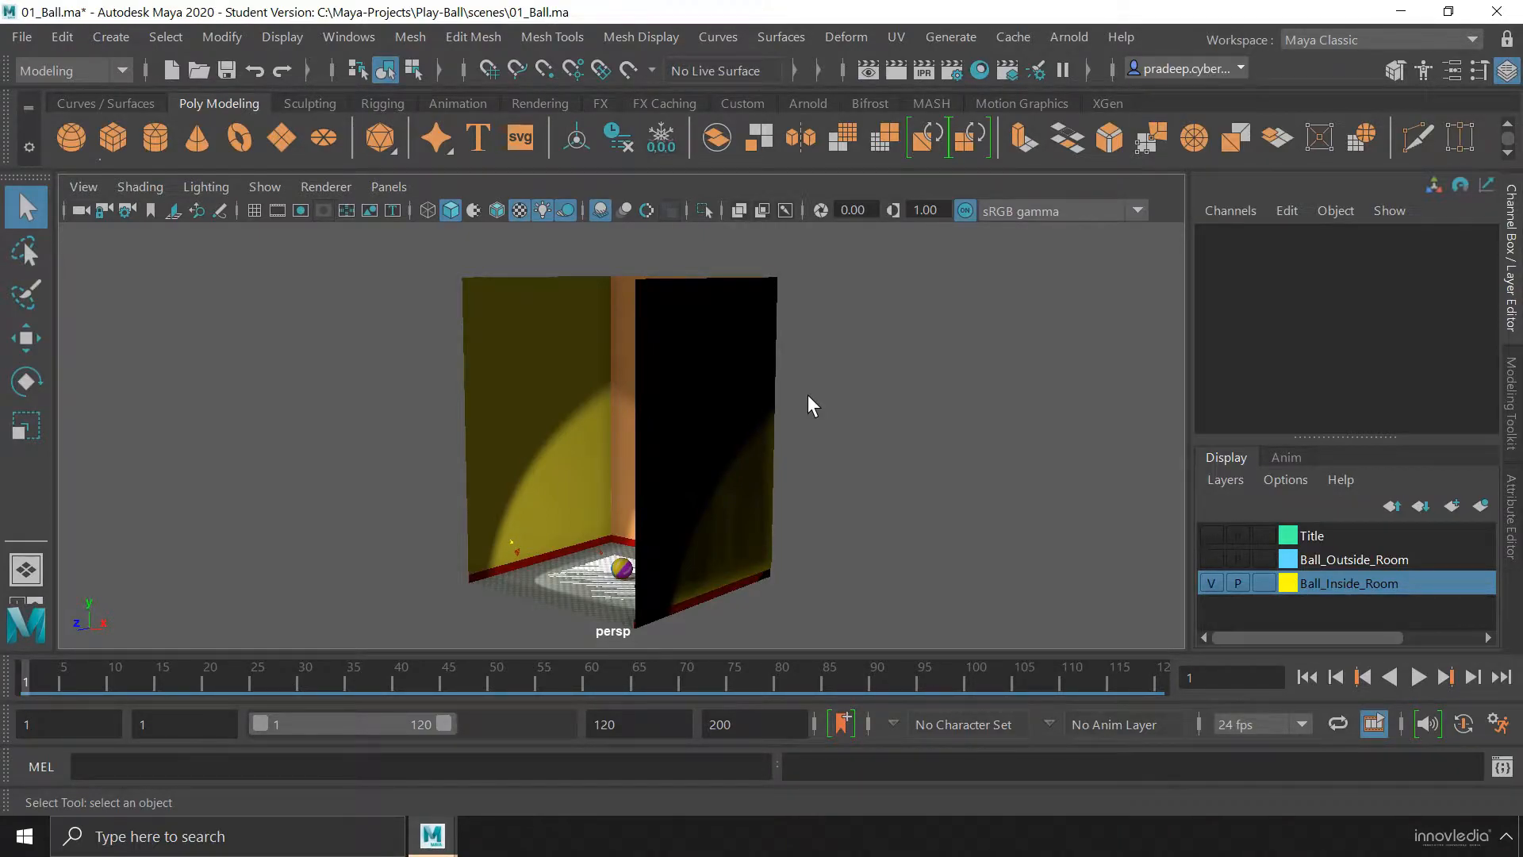
mouse_move(697, 442)
left_mouse_down("alt")
mouse_move(595, 452)
mouse_move(697, 455)
left_mouse_up("alt")
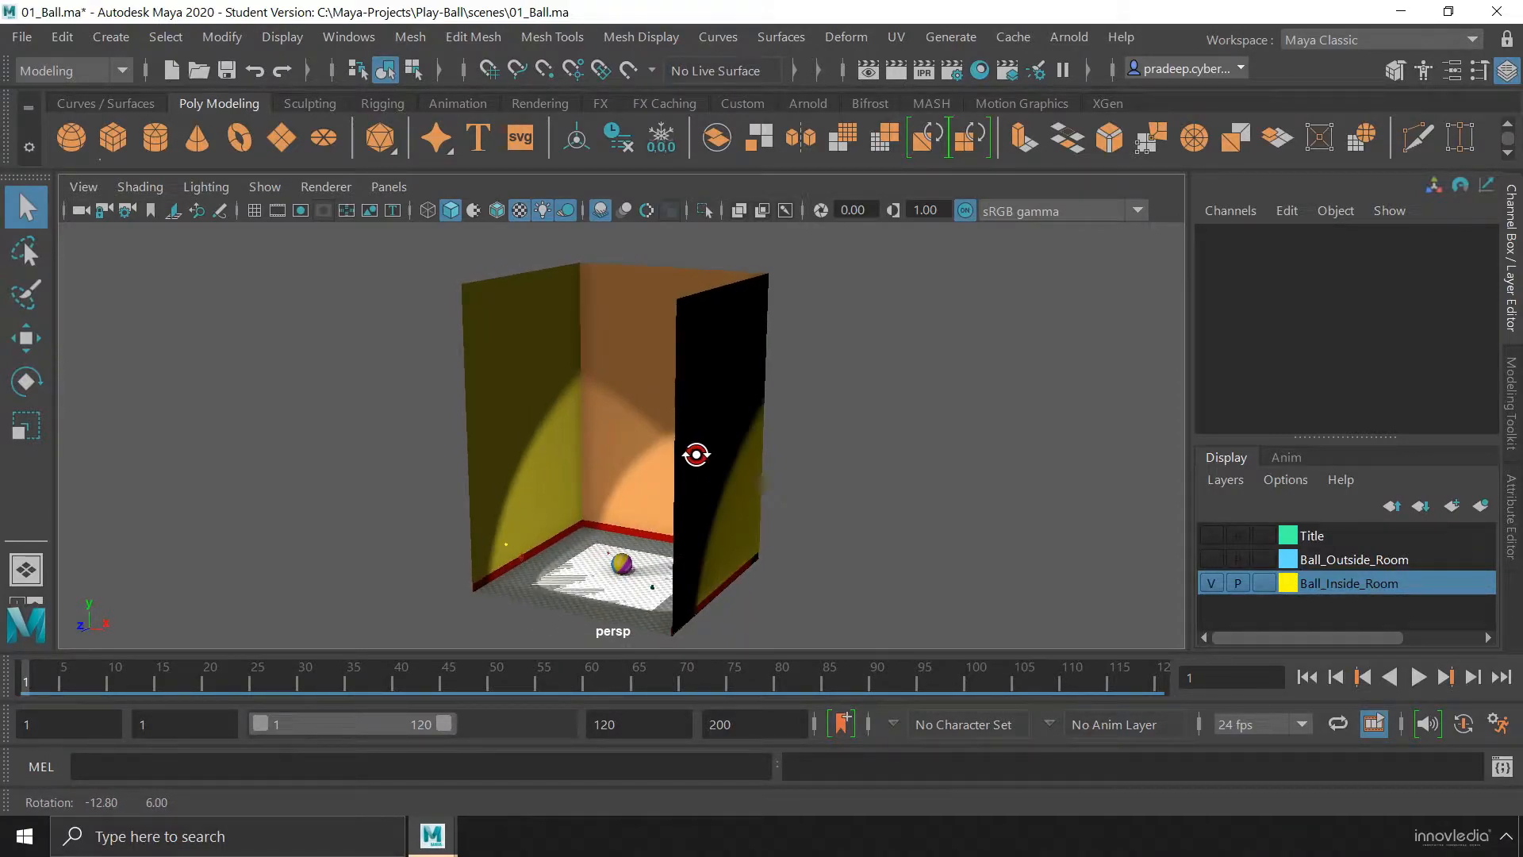
Select the ball on the room floor, frame it, and view it from several angles
left_click(625, 560)
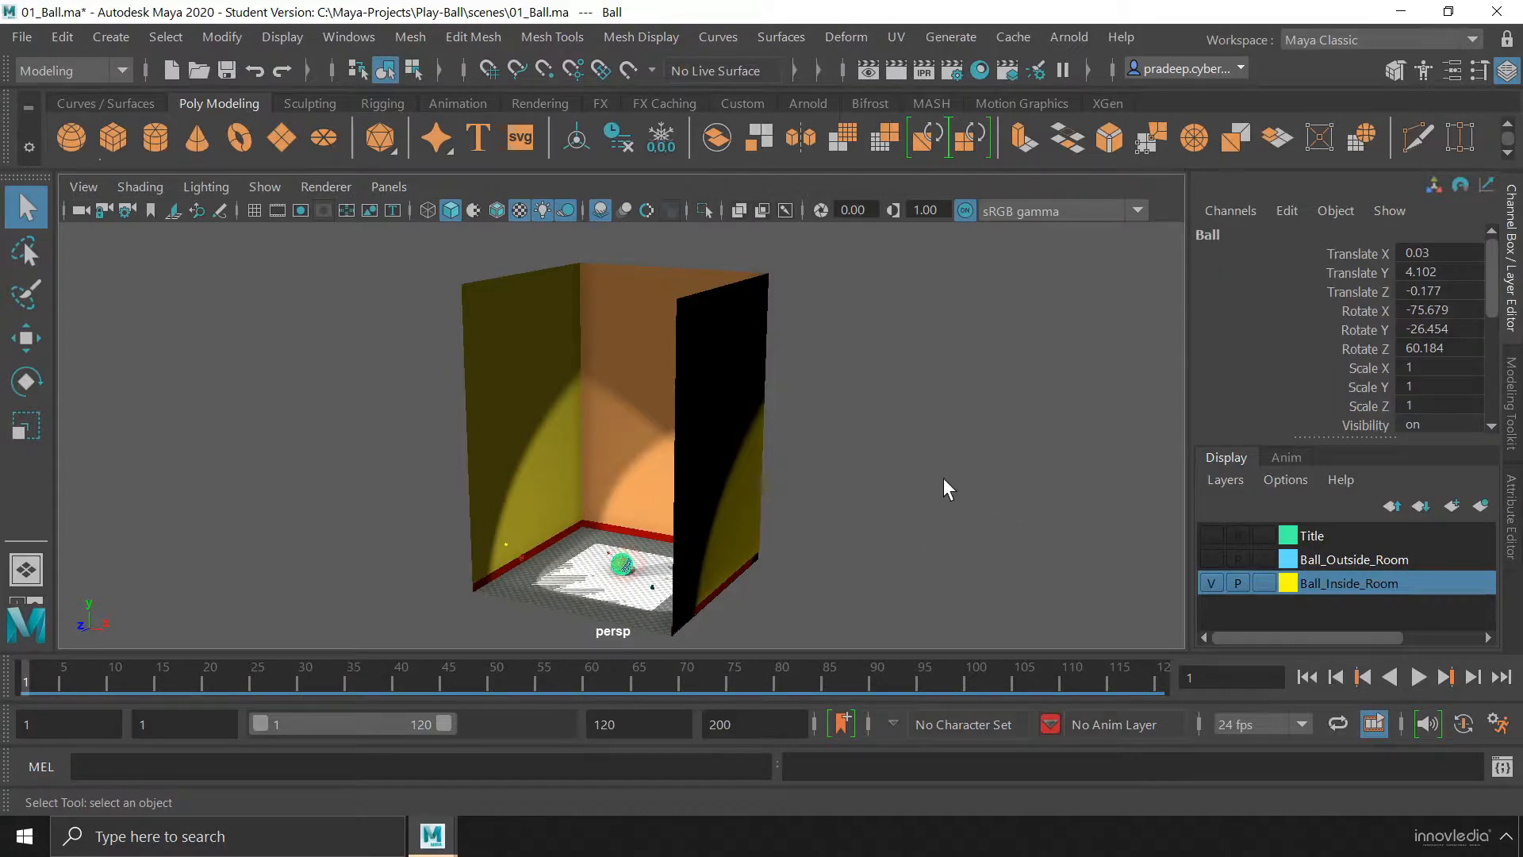
key("f")
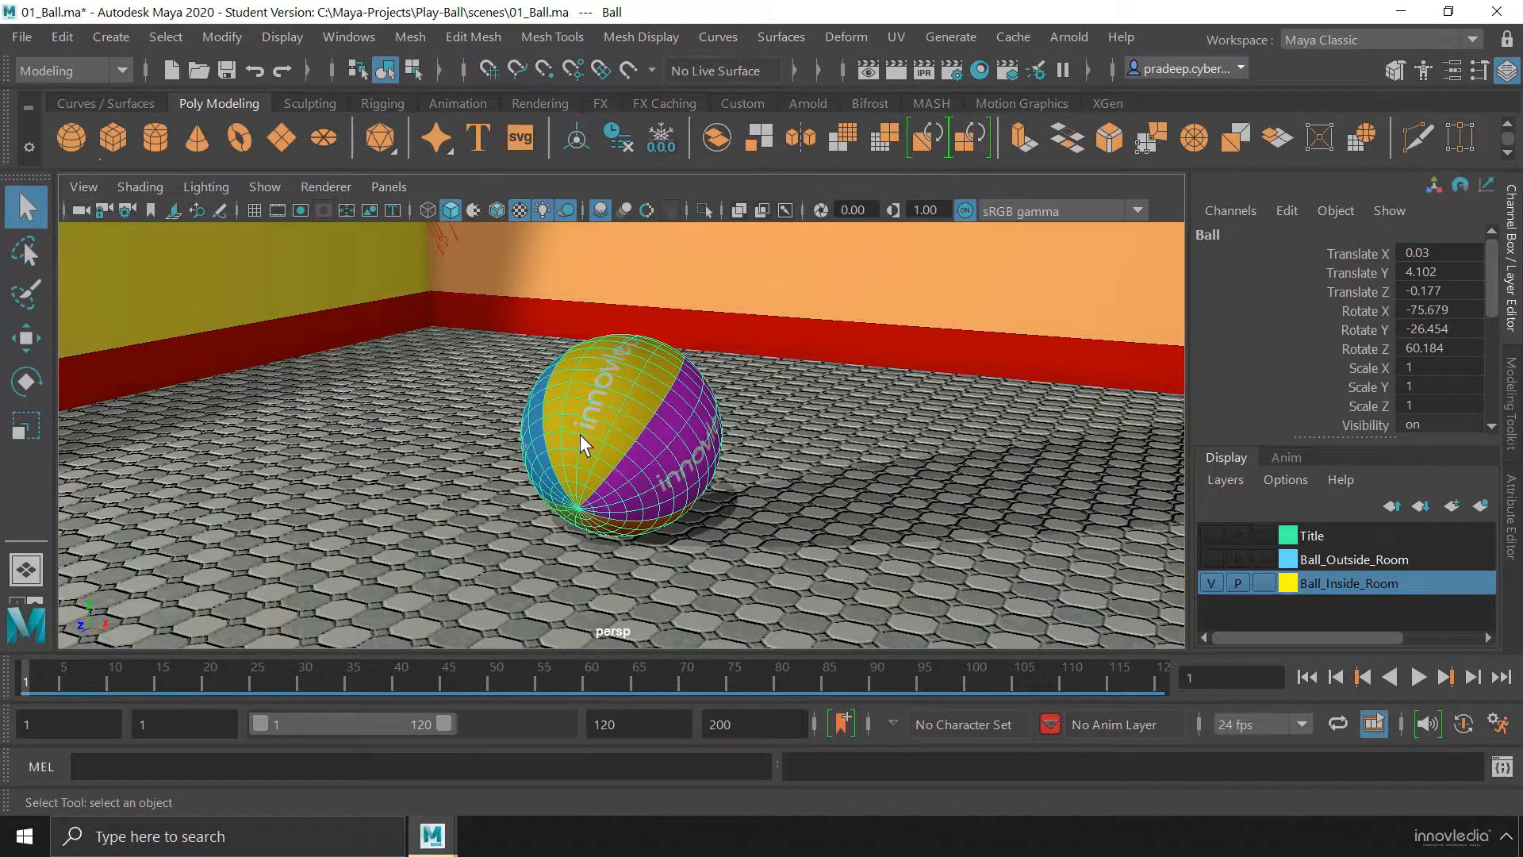
mouse_move(579, 434)
left_mouse_down("alt")
mouse_move(741, 431)
mouse_move(579, 435)
left_mouse_up("alt")
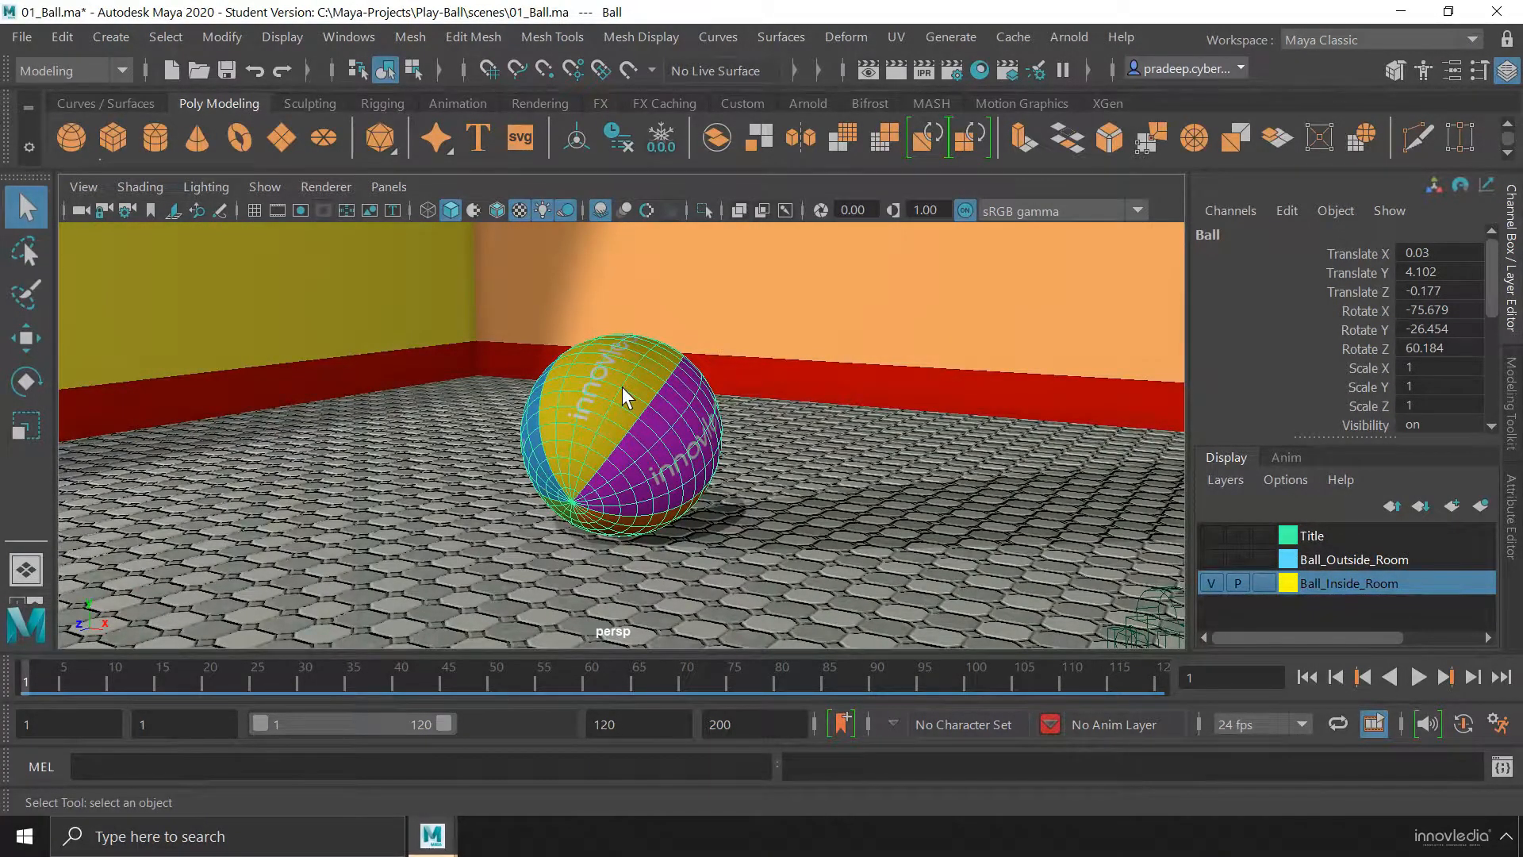
left_click_drag(625, 377, 672, 282, "alt")
left_click_drag(642, 411, 634, 504, "alt")
middle_click_drag(643, 432, 641, 481, "alt")
left_click_drag(641, 481, 609, 481, "alt")
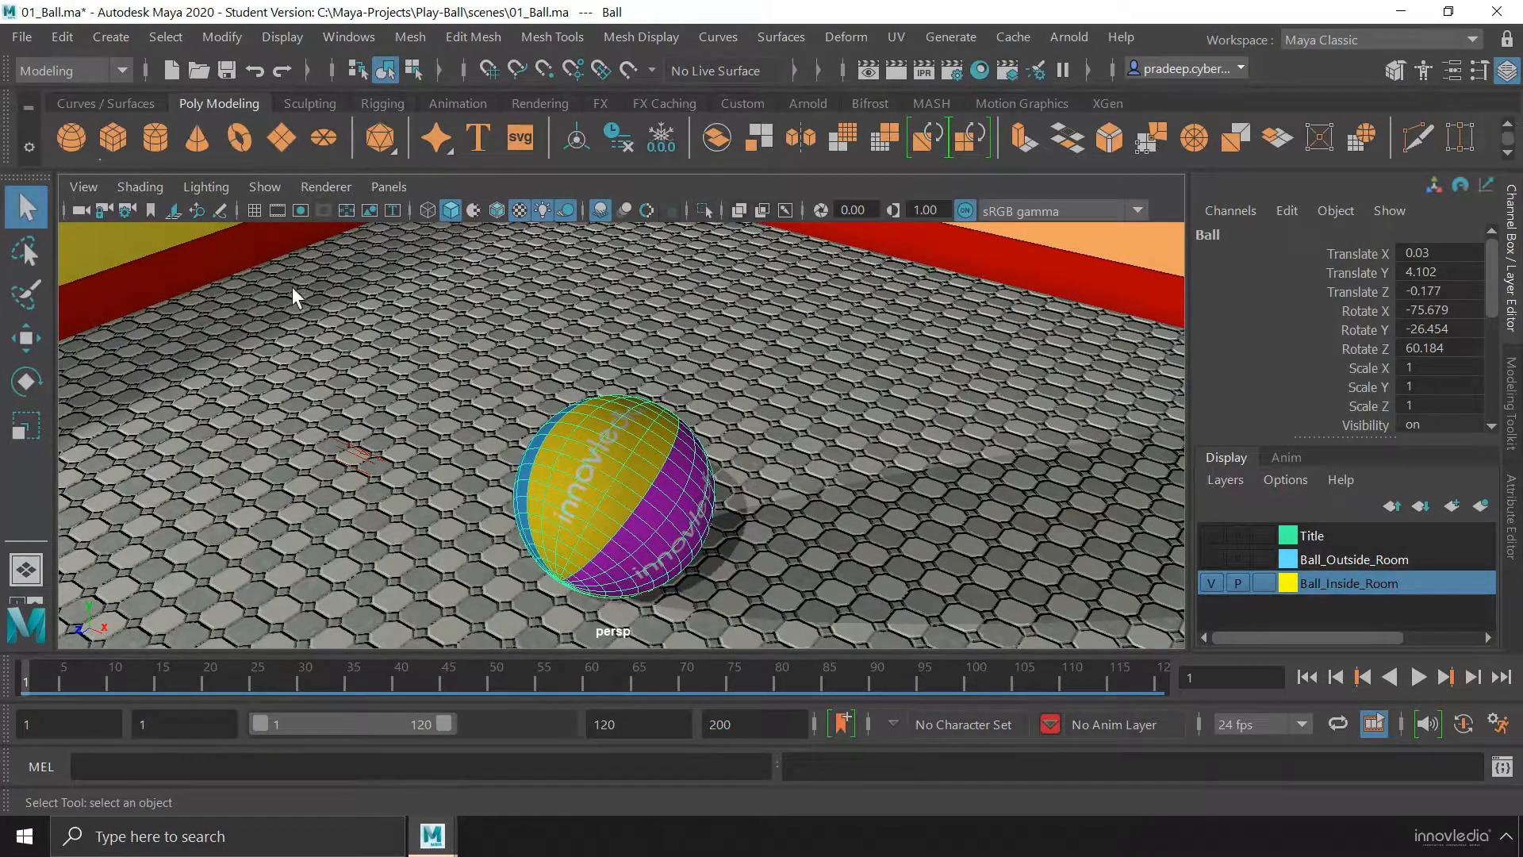
Review the Frame Selection command, then alternate between framing the whole scene and the selected ball, ending on the whole scene
left_click(83, 186)
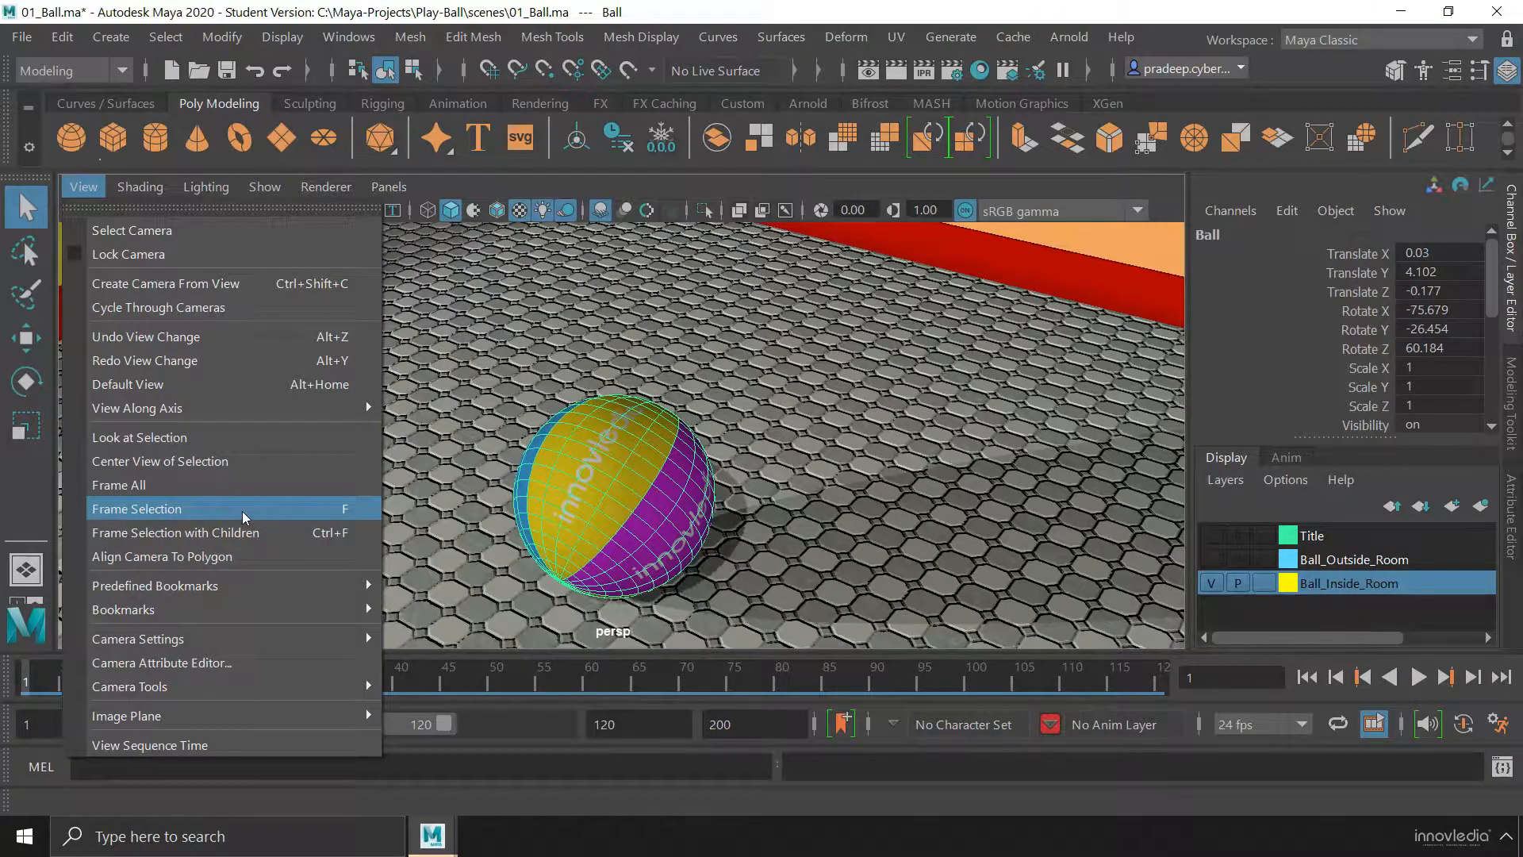
left_click(660, 441)
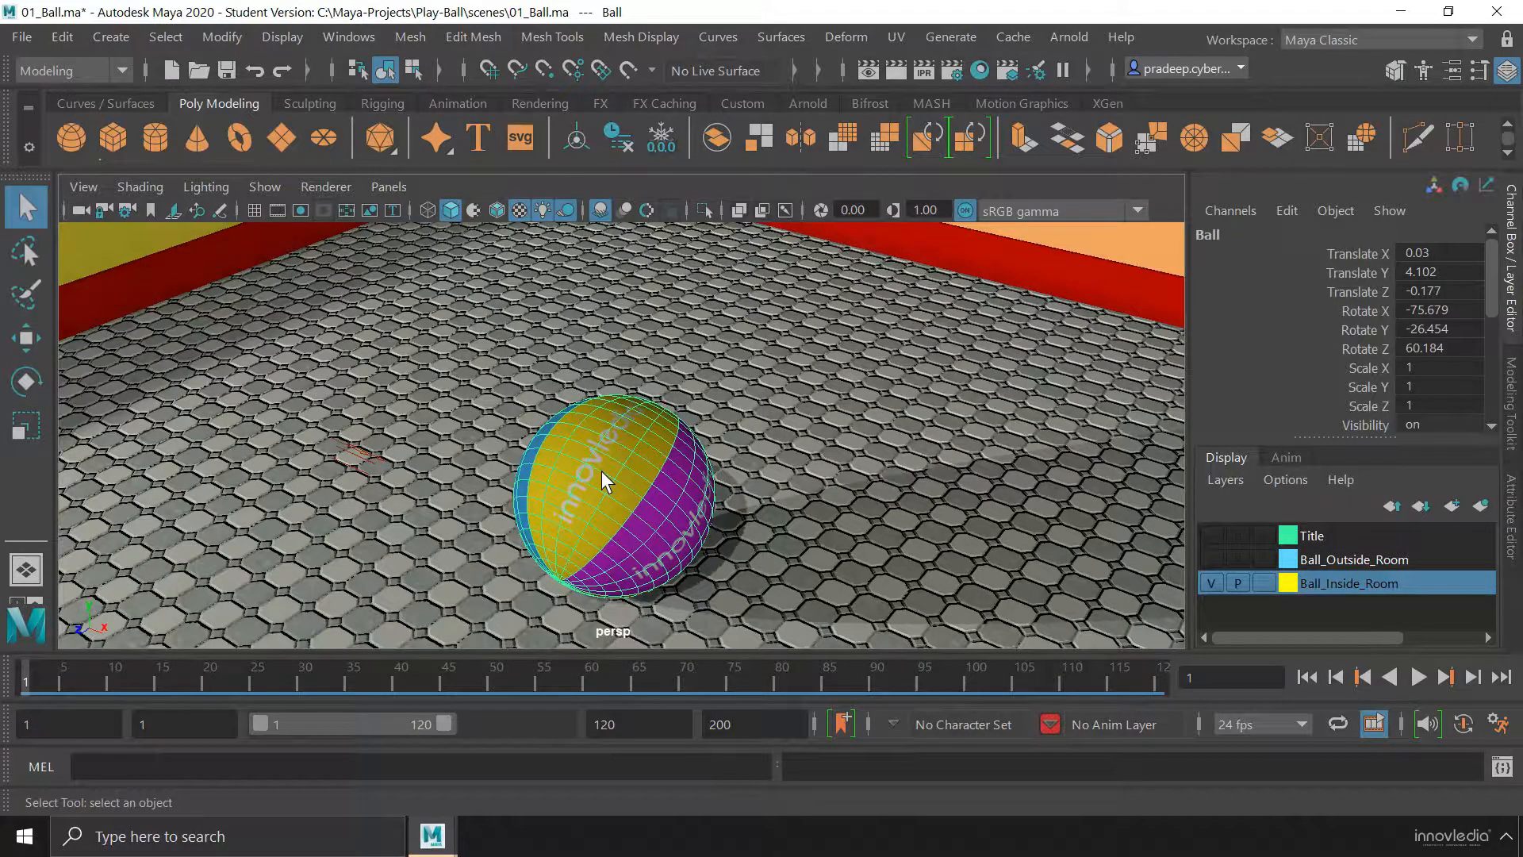
key("a")
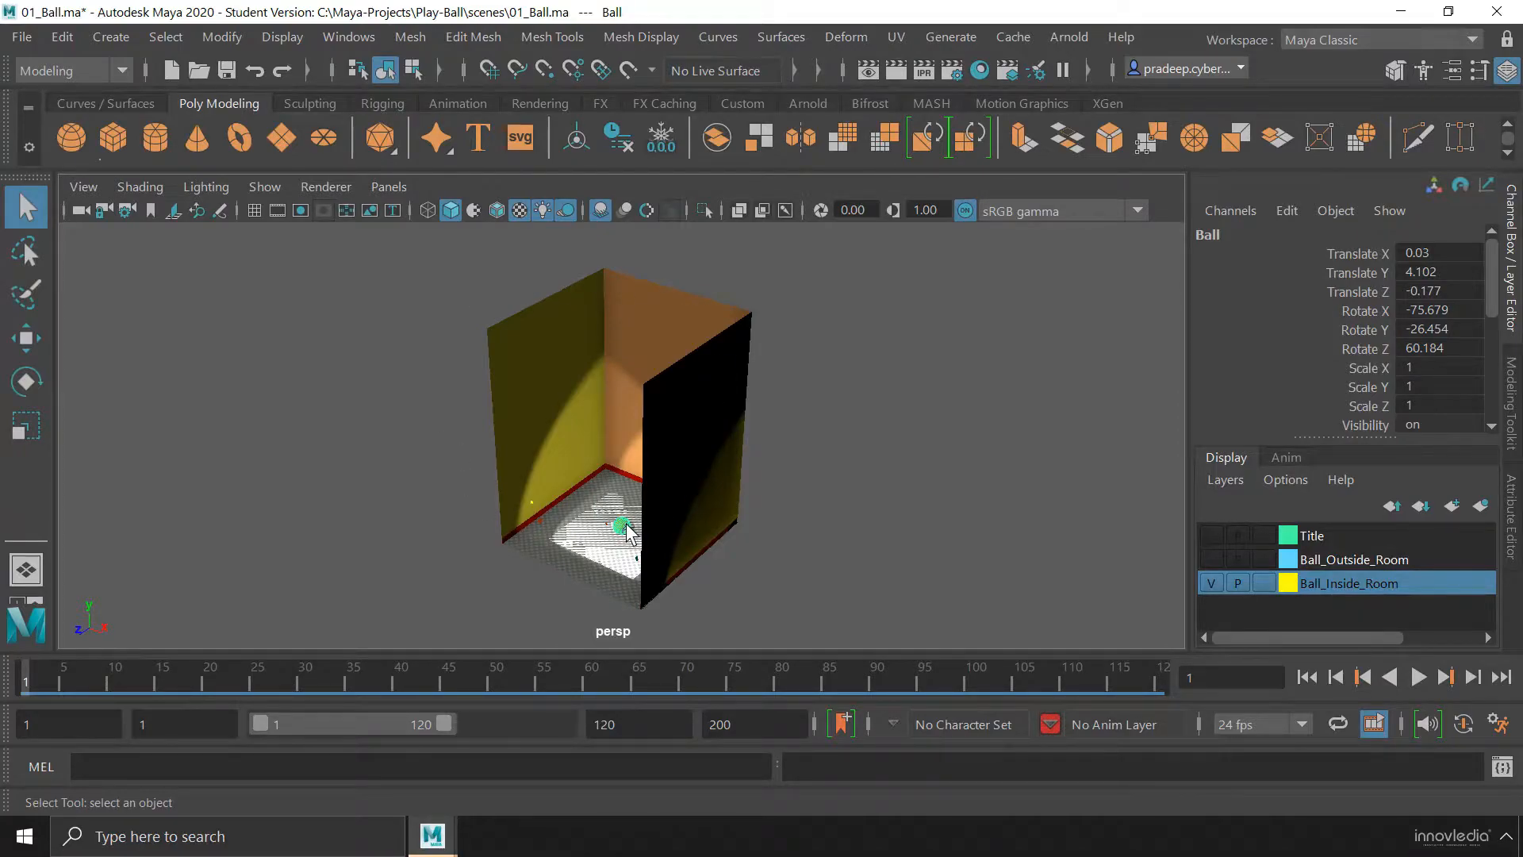
key("f")
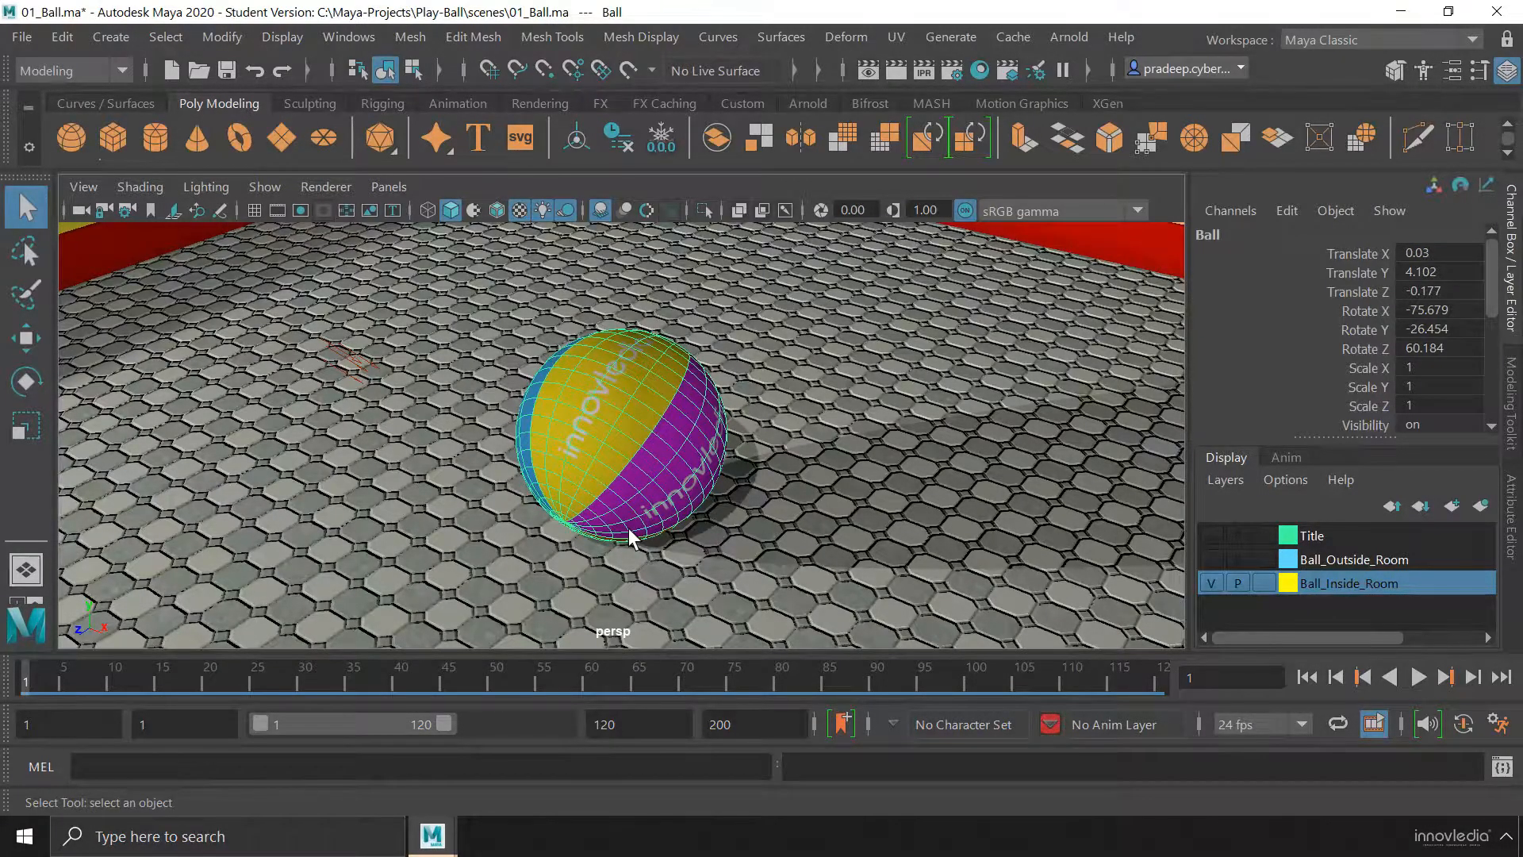
key("a")
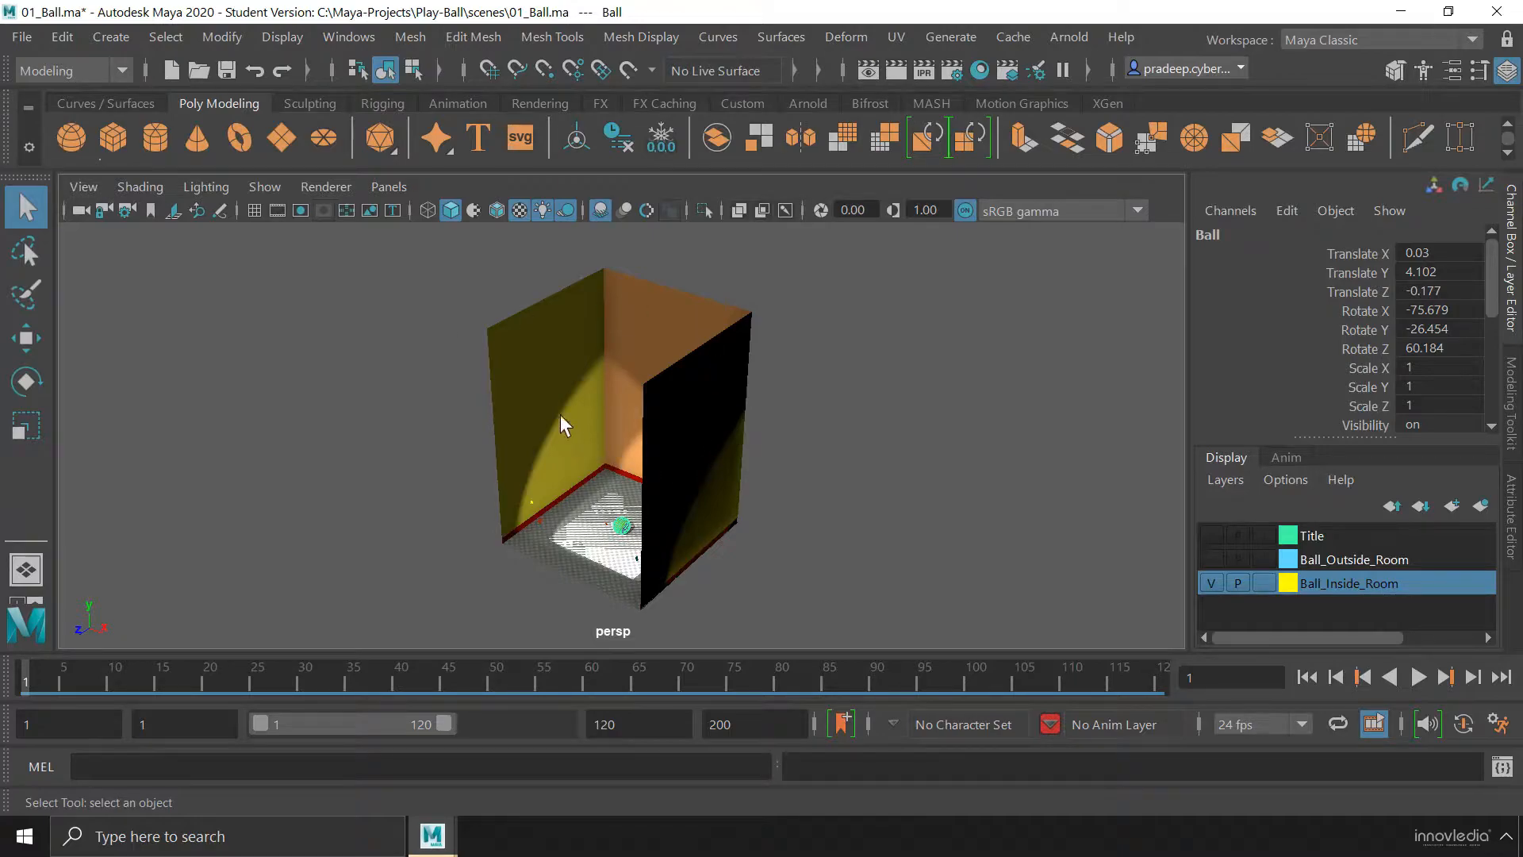
left_click_drag(702, 483, 671, 492, "alt")
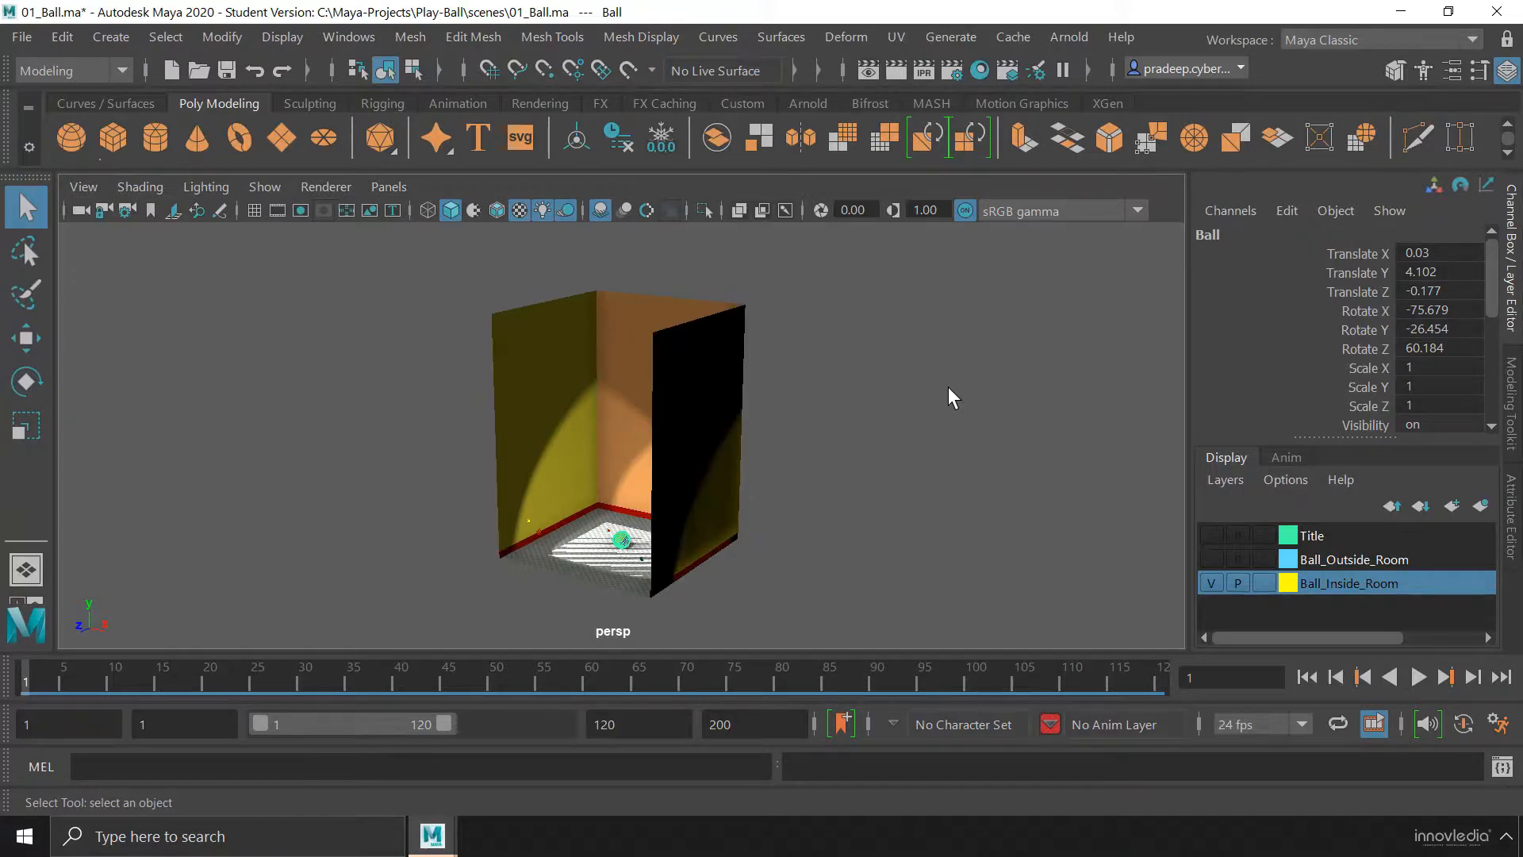
Cycle the viewport background through light gray, blue gradient and black, returning to dark gray
key("alt+b")
key("alt+b")
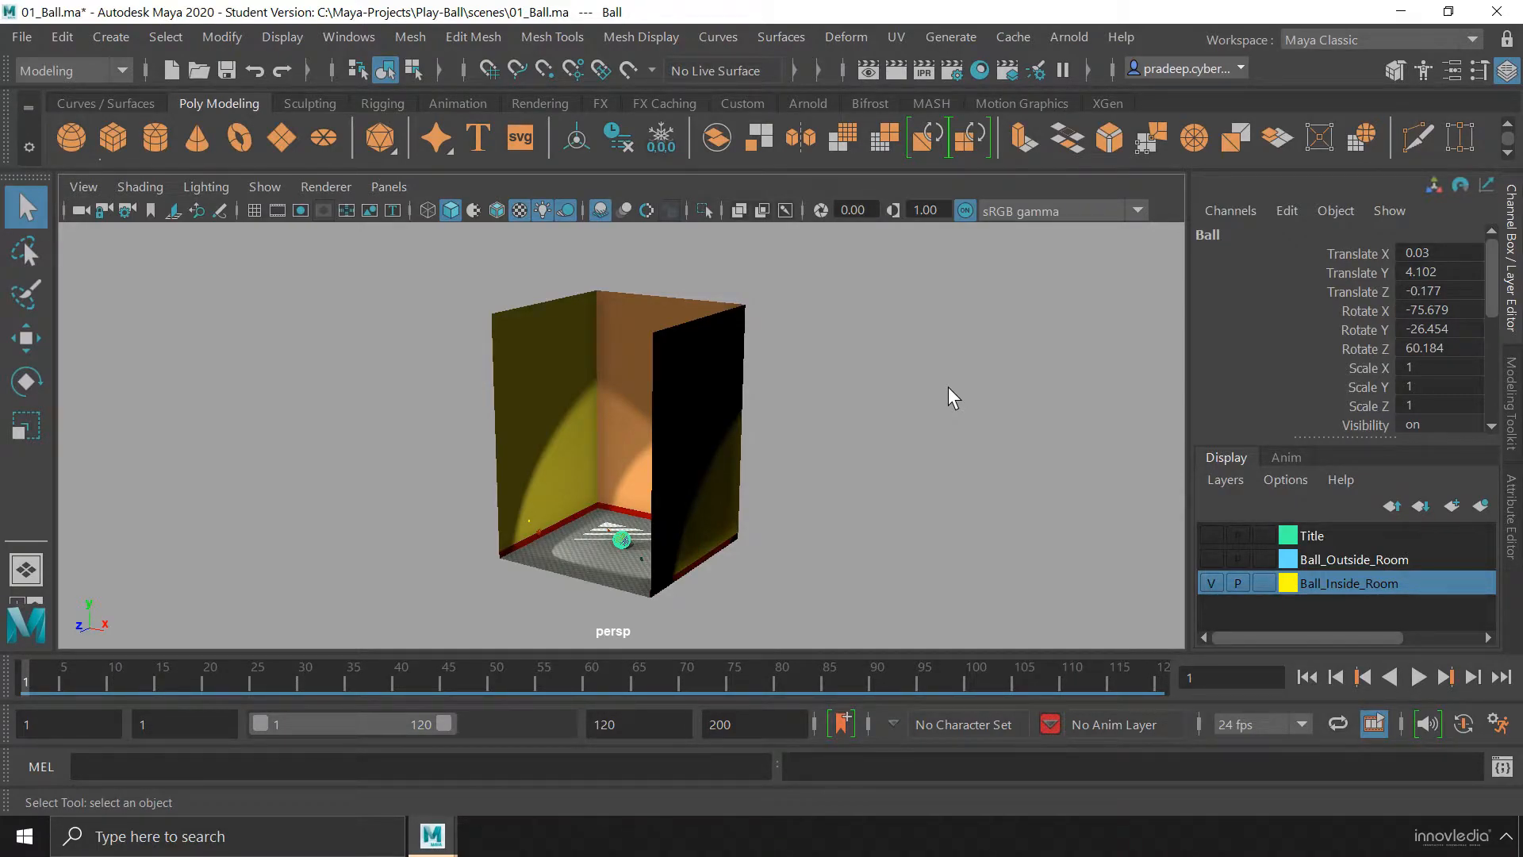
key("alt+b")
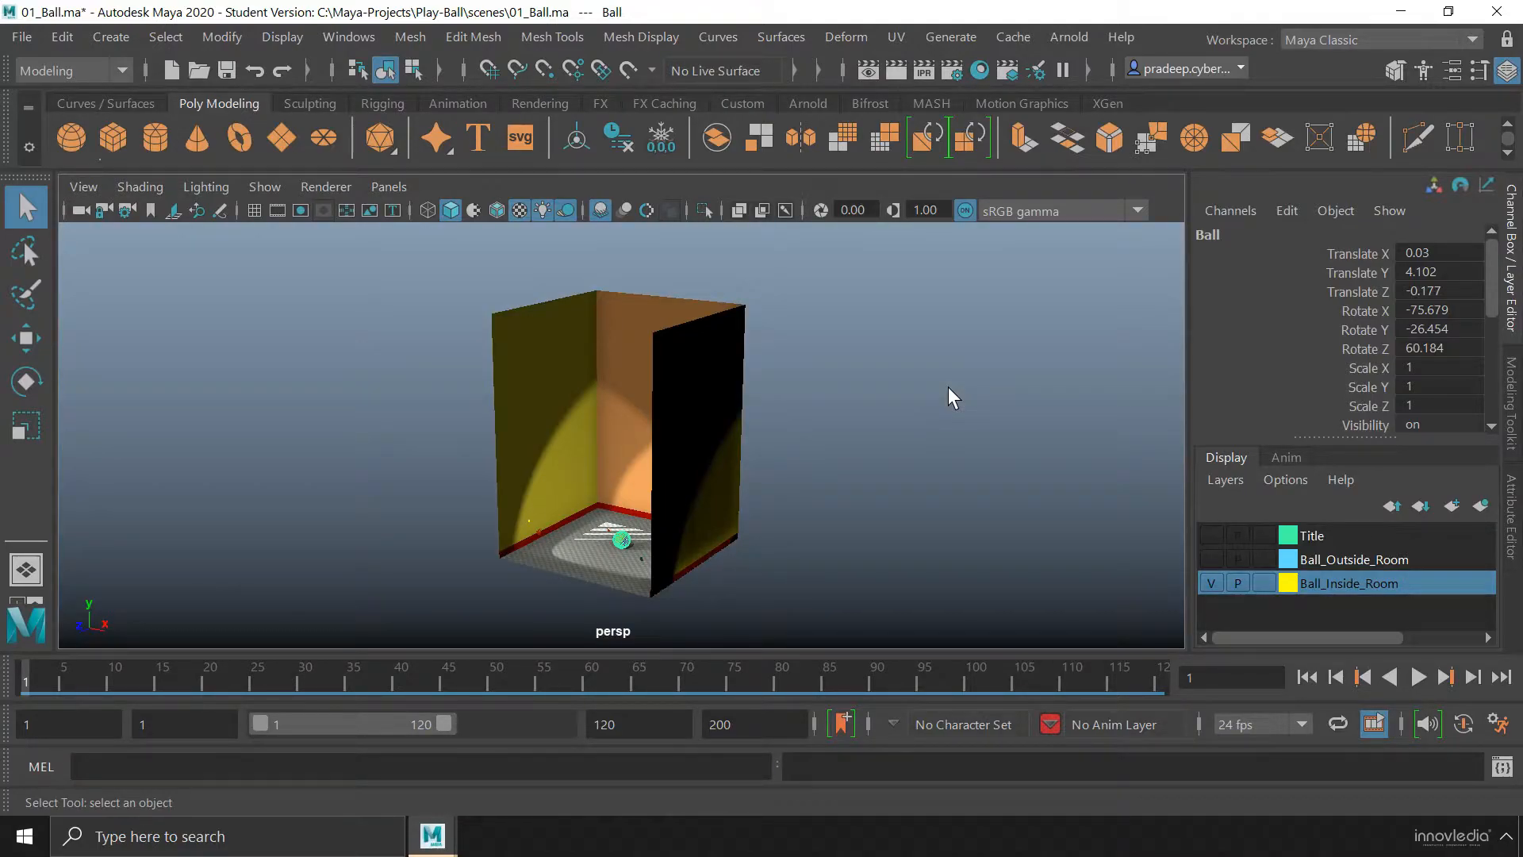
left_click_drag(948, 387, 966, 345, "alt")
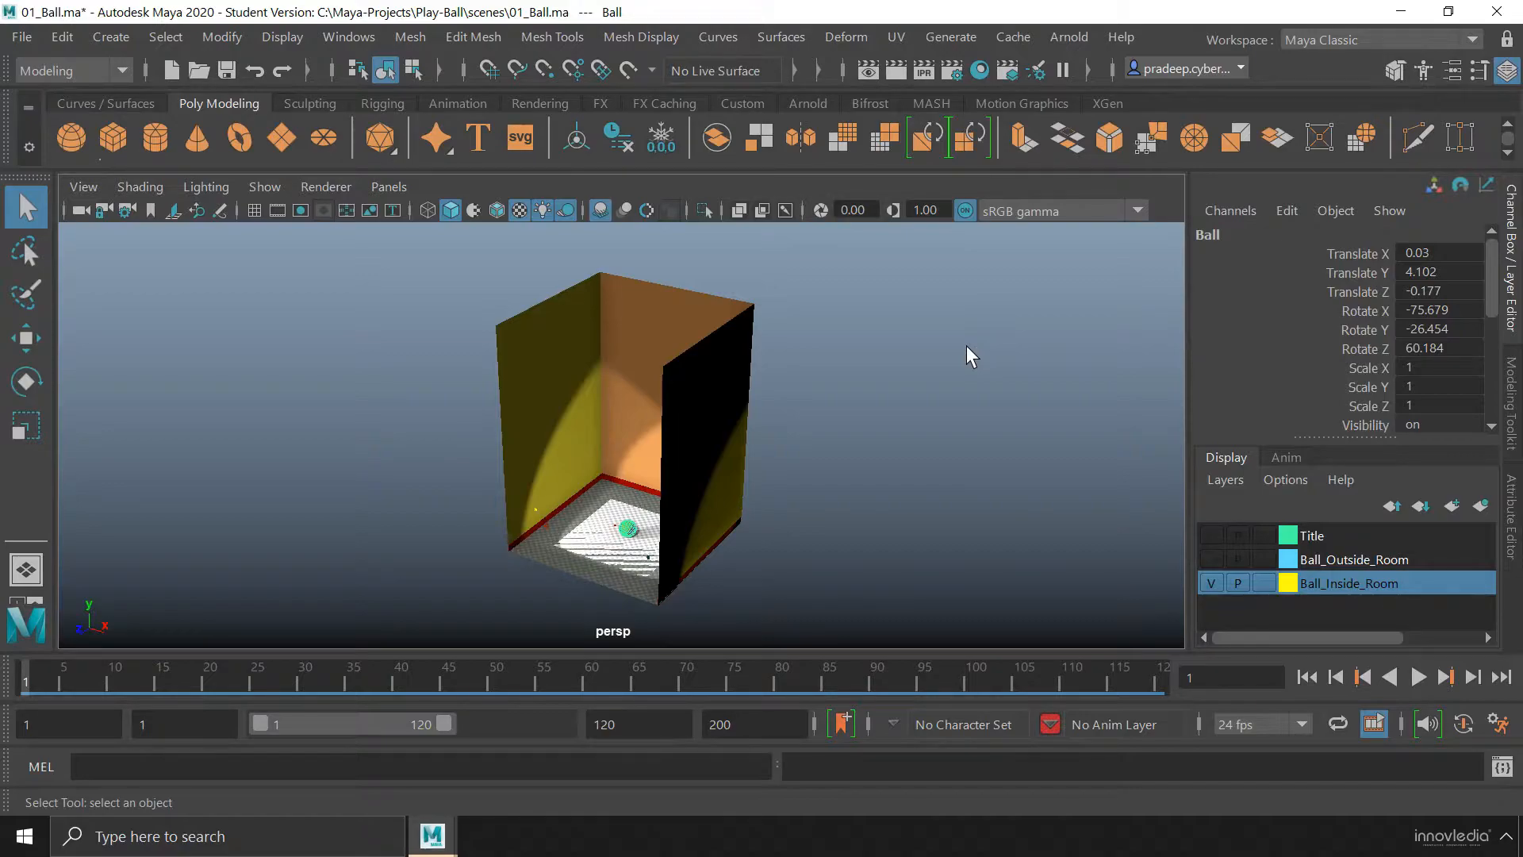
key("alt+b")
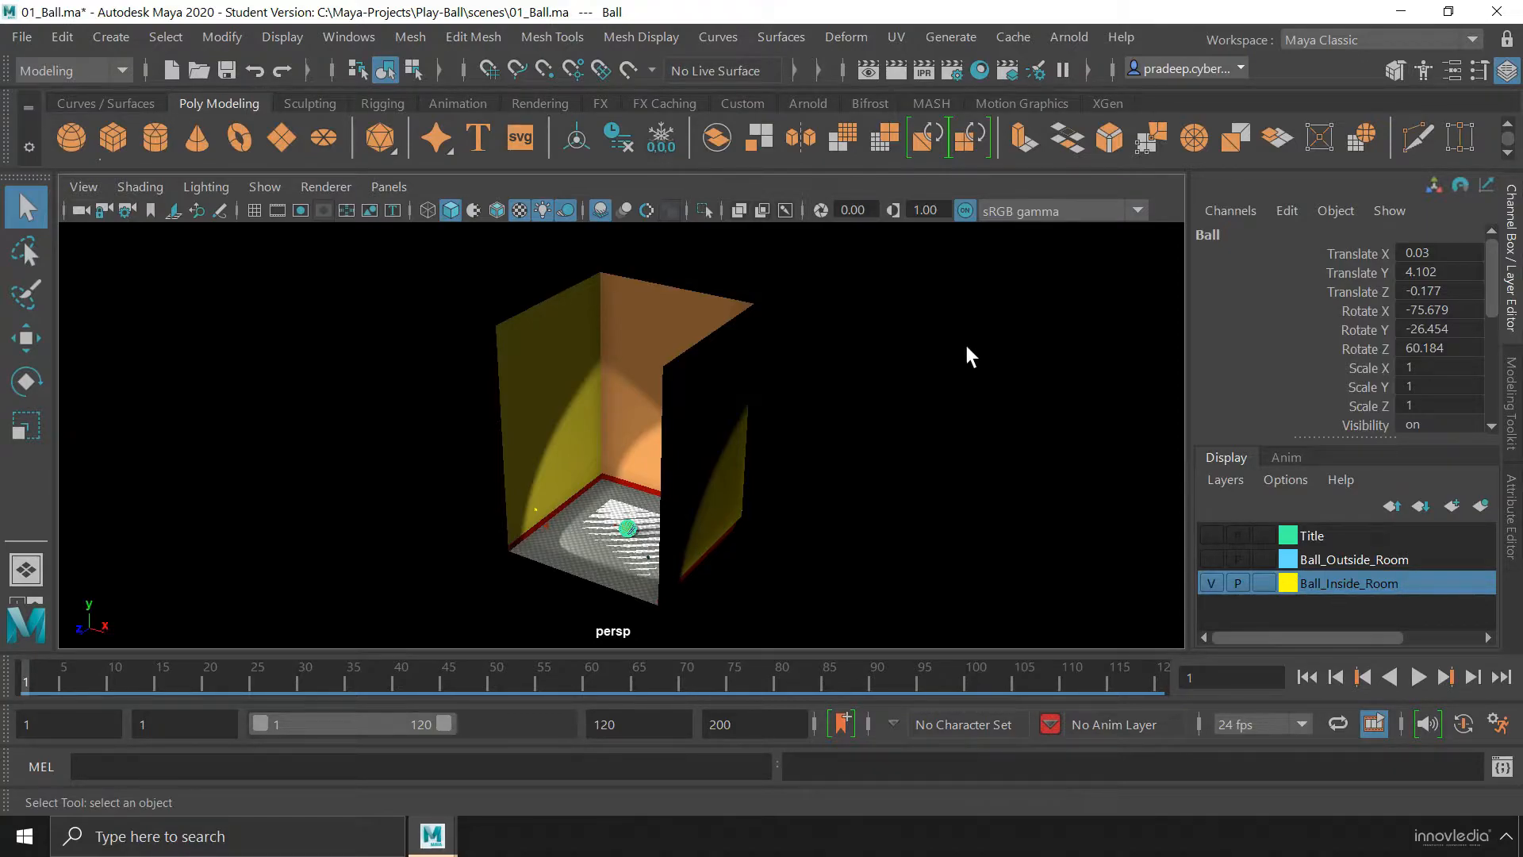
key("alt+b")
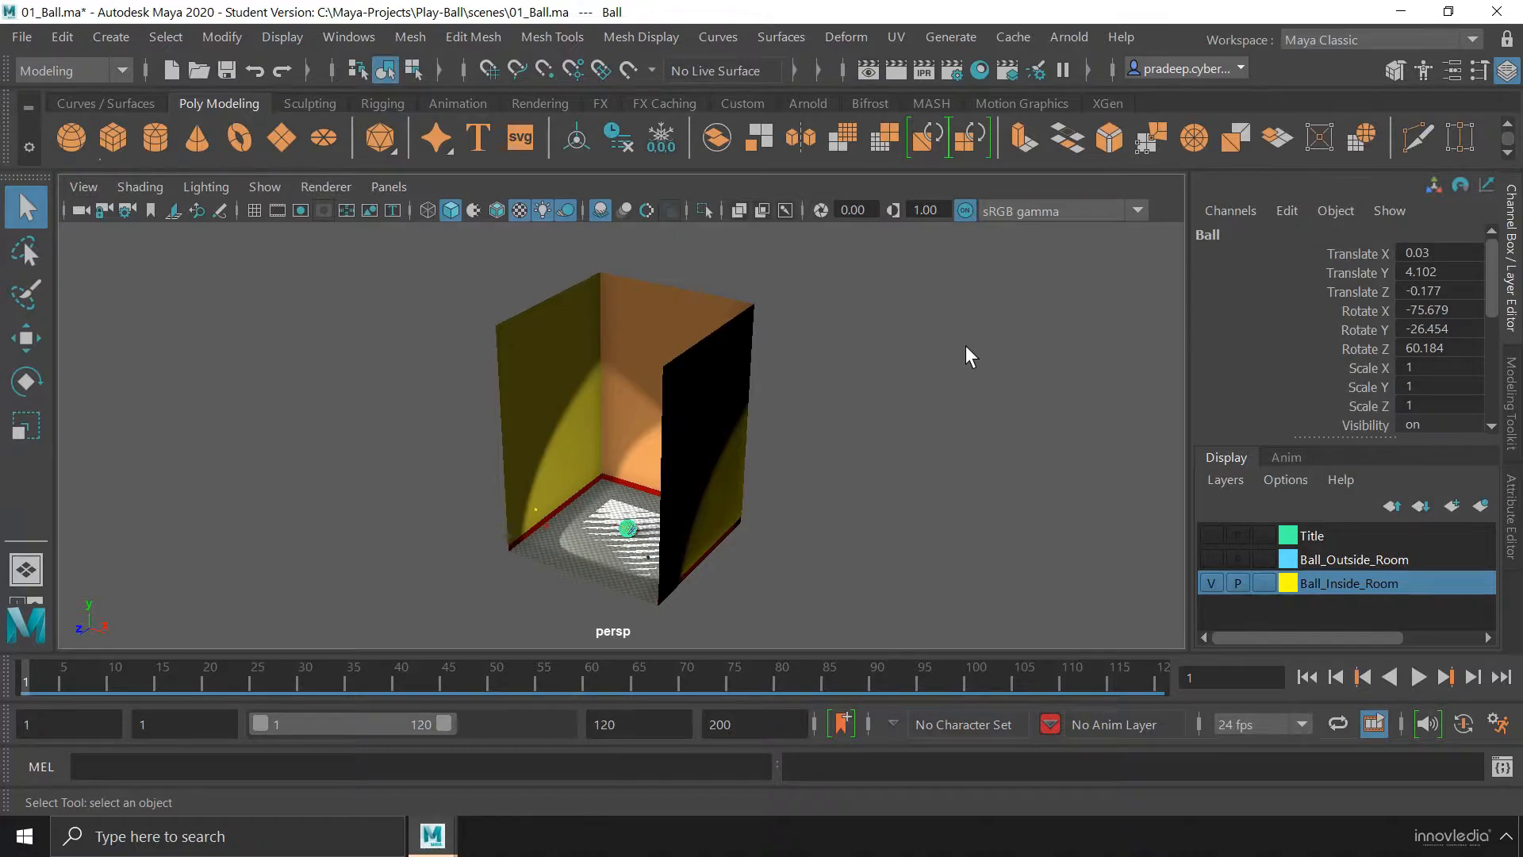
Select only the ball and isolate it in the perspective view
left_click(895, 473)
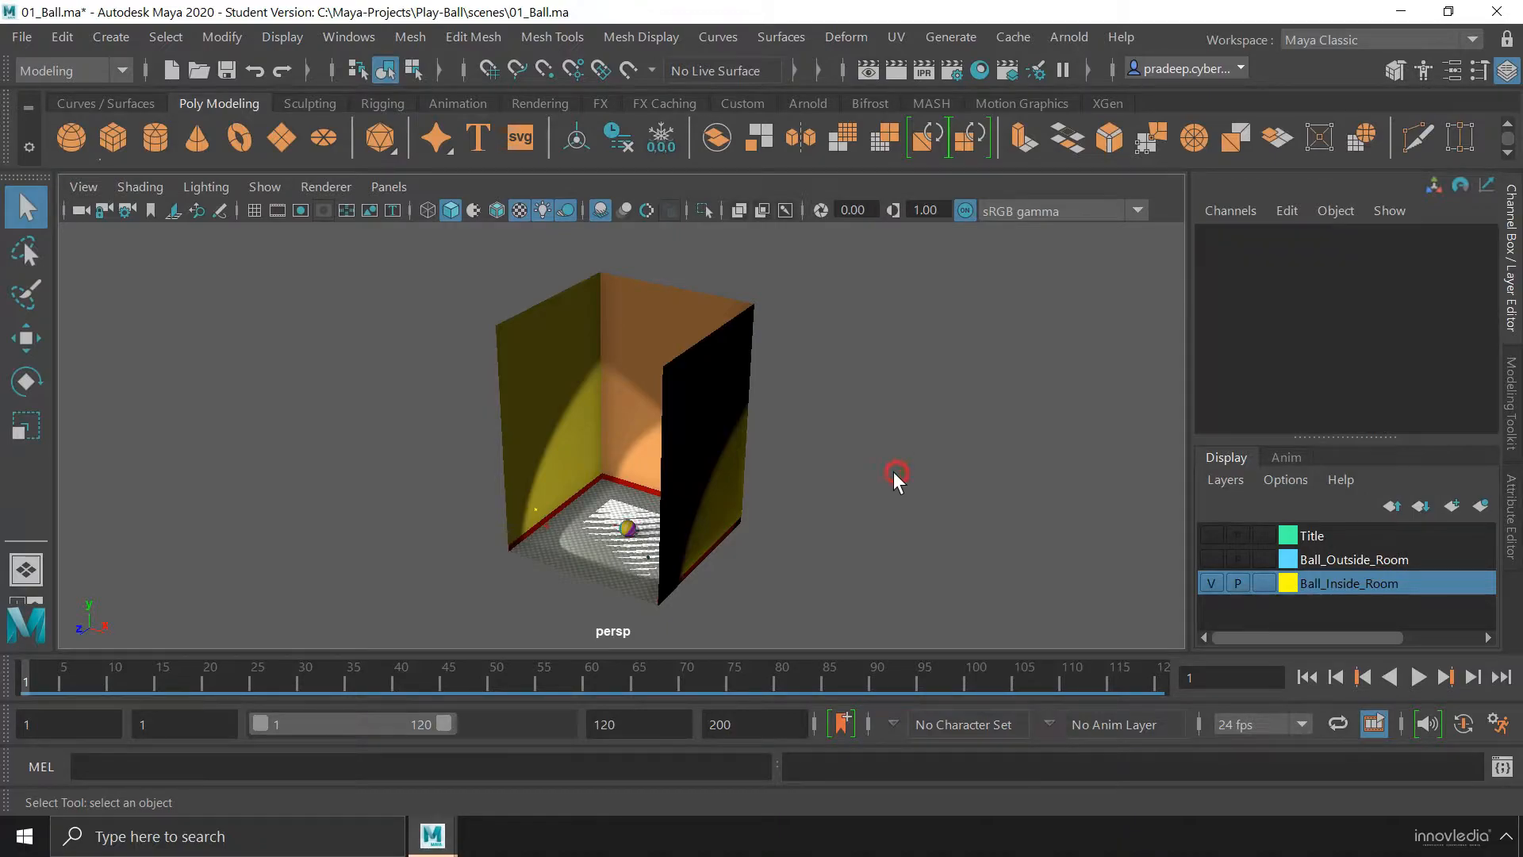
left_click(628, 529)
key("ctrl+1")
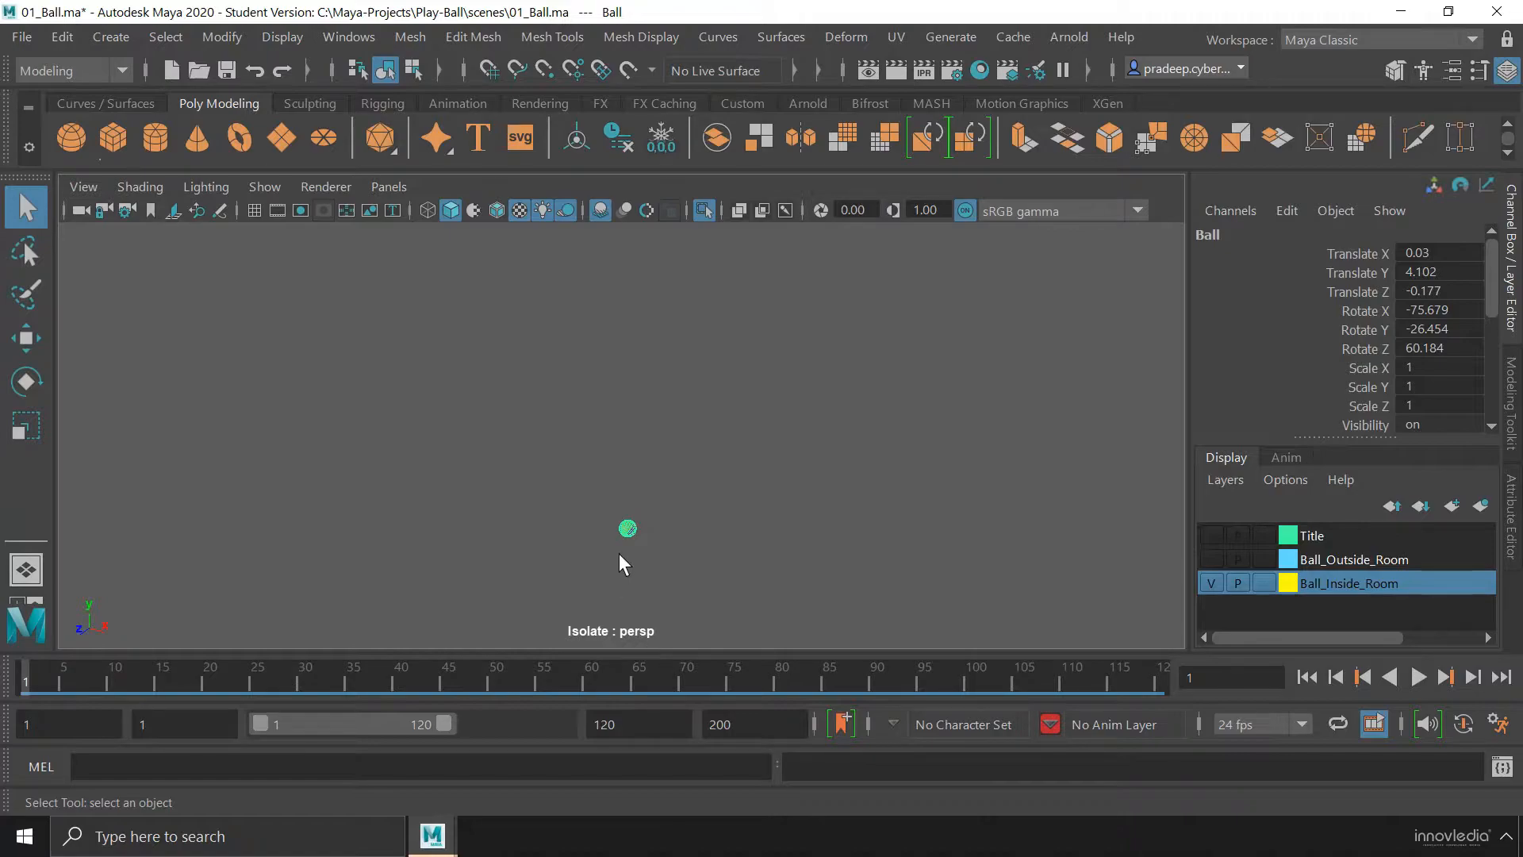
Examine the isolated ball up close in the perspective view
right_click_drag(620, 550, 918, 553, "alt")
middle_click_drag(798, 496, 781, 345, "alt")
right_click_drag(734, 508, 931, 523, "alt")
right_click_drag(669, 526, 721, 527, "alt")
middle_click_drag(714, 524, 721, 447, "alt")
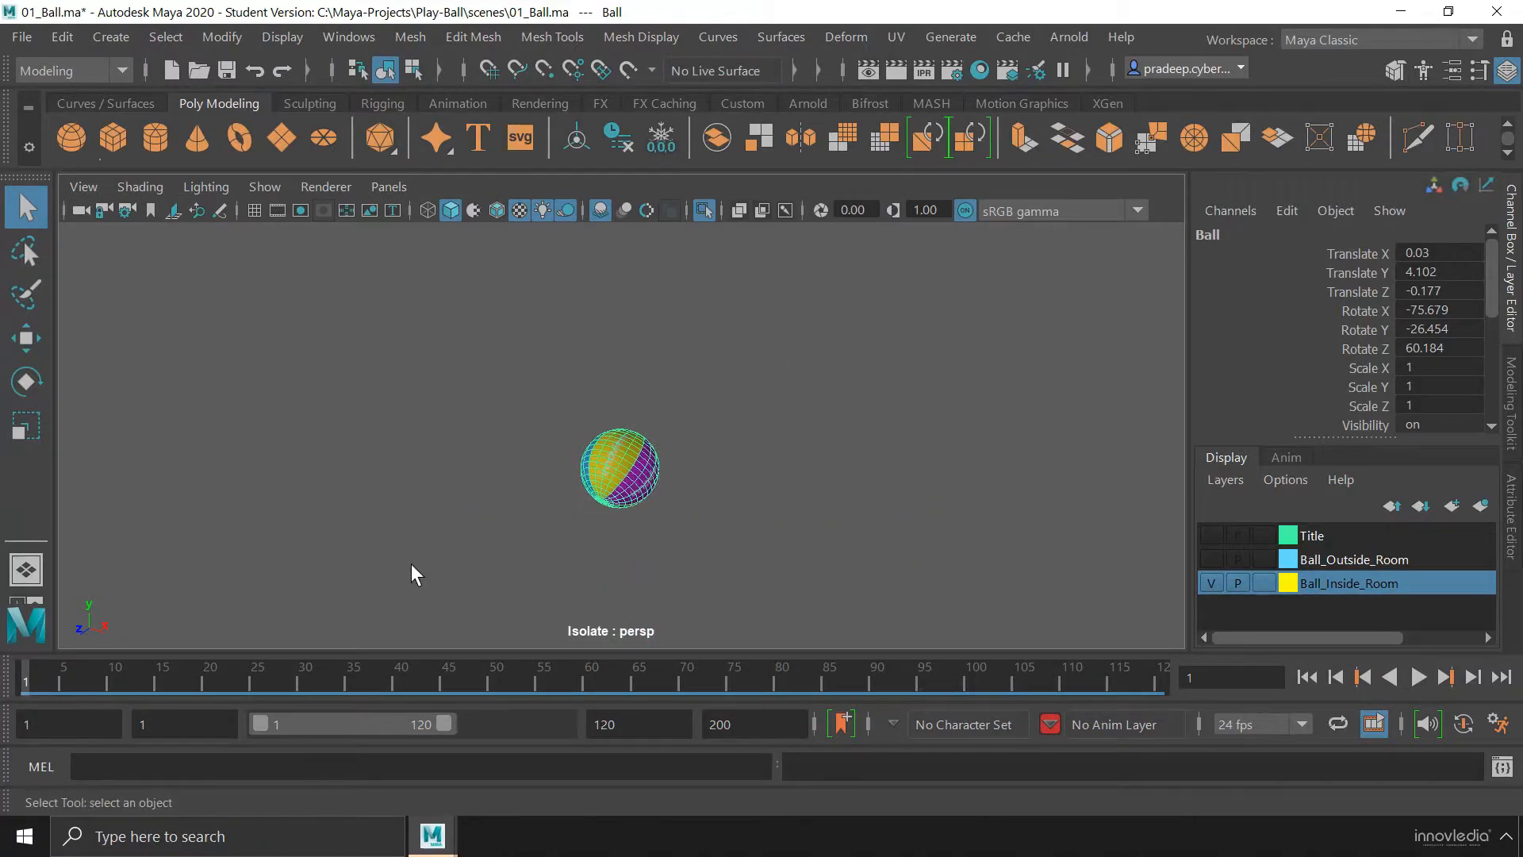
right_click_drag(420, 563, 891, 564, "alt")
right_click_drag(663, 570, 803, 528, "alt")
middle_click_drag(805, 530, 825, 460, "alt")
right_click_drag(594, 483, 809, 490, "alt")
middle_click_drag(731, 444, 711, 408, "alt")
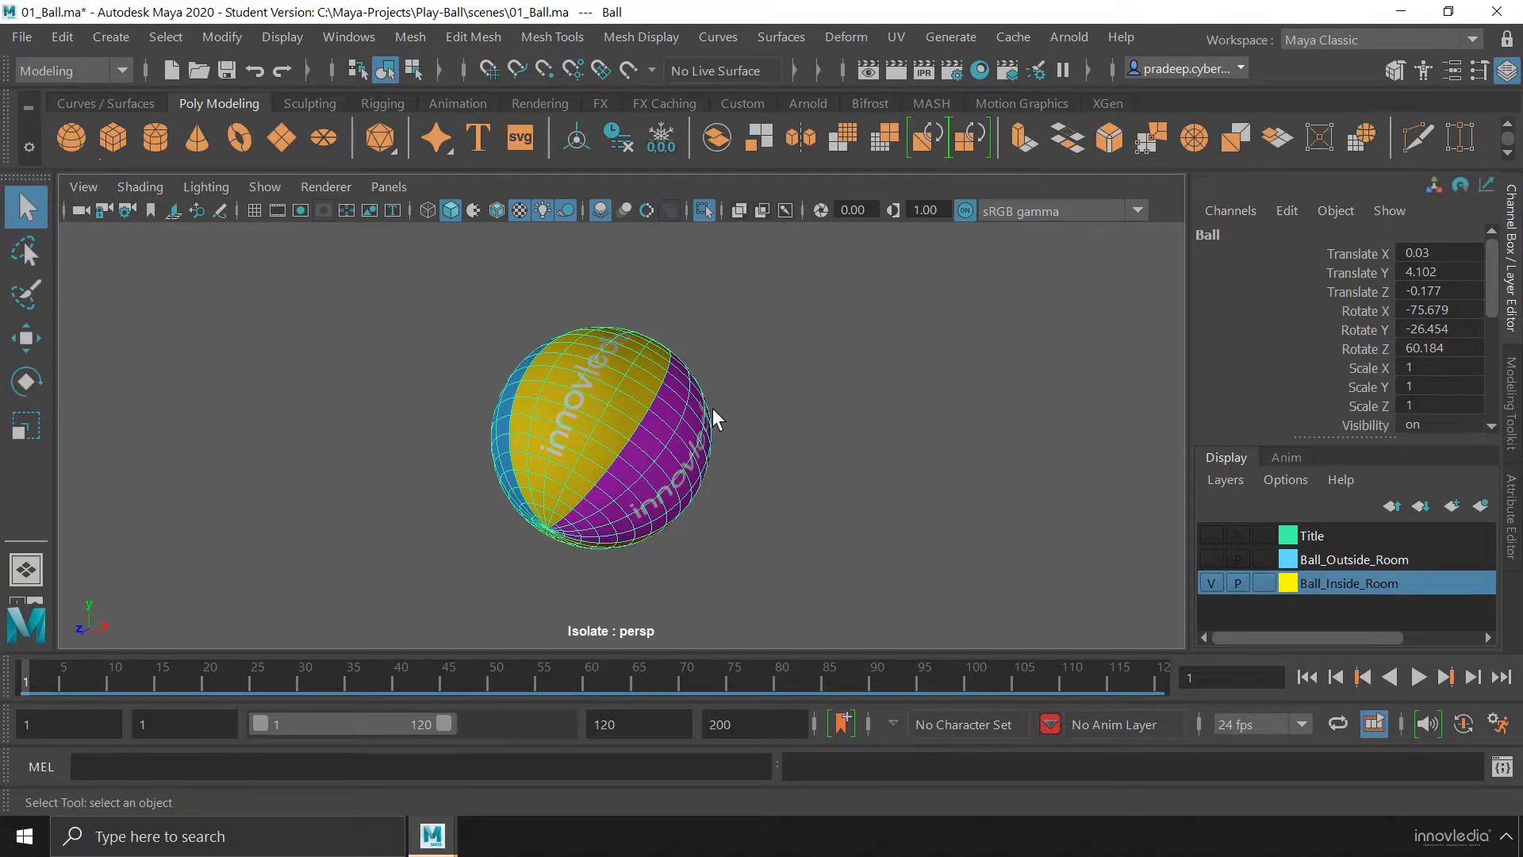
Toggle the ball's isolation off and back on, and frame the isolated ball in the perspective view
key("ctrl+1")
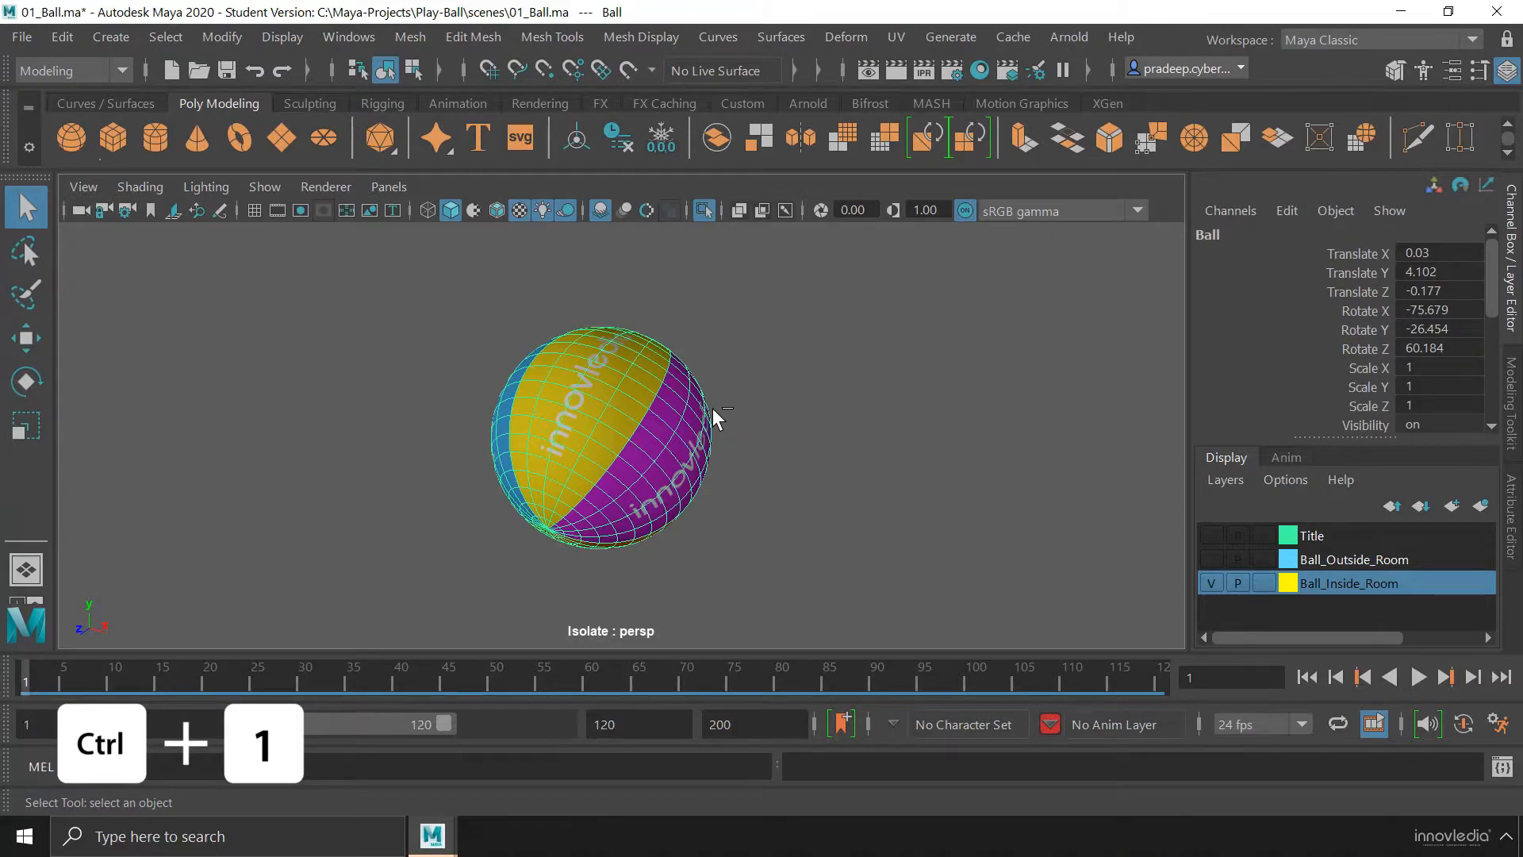
key("ctrl+1")
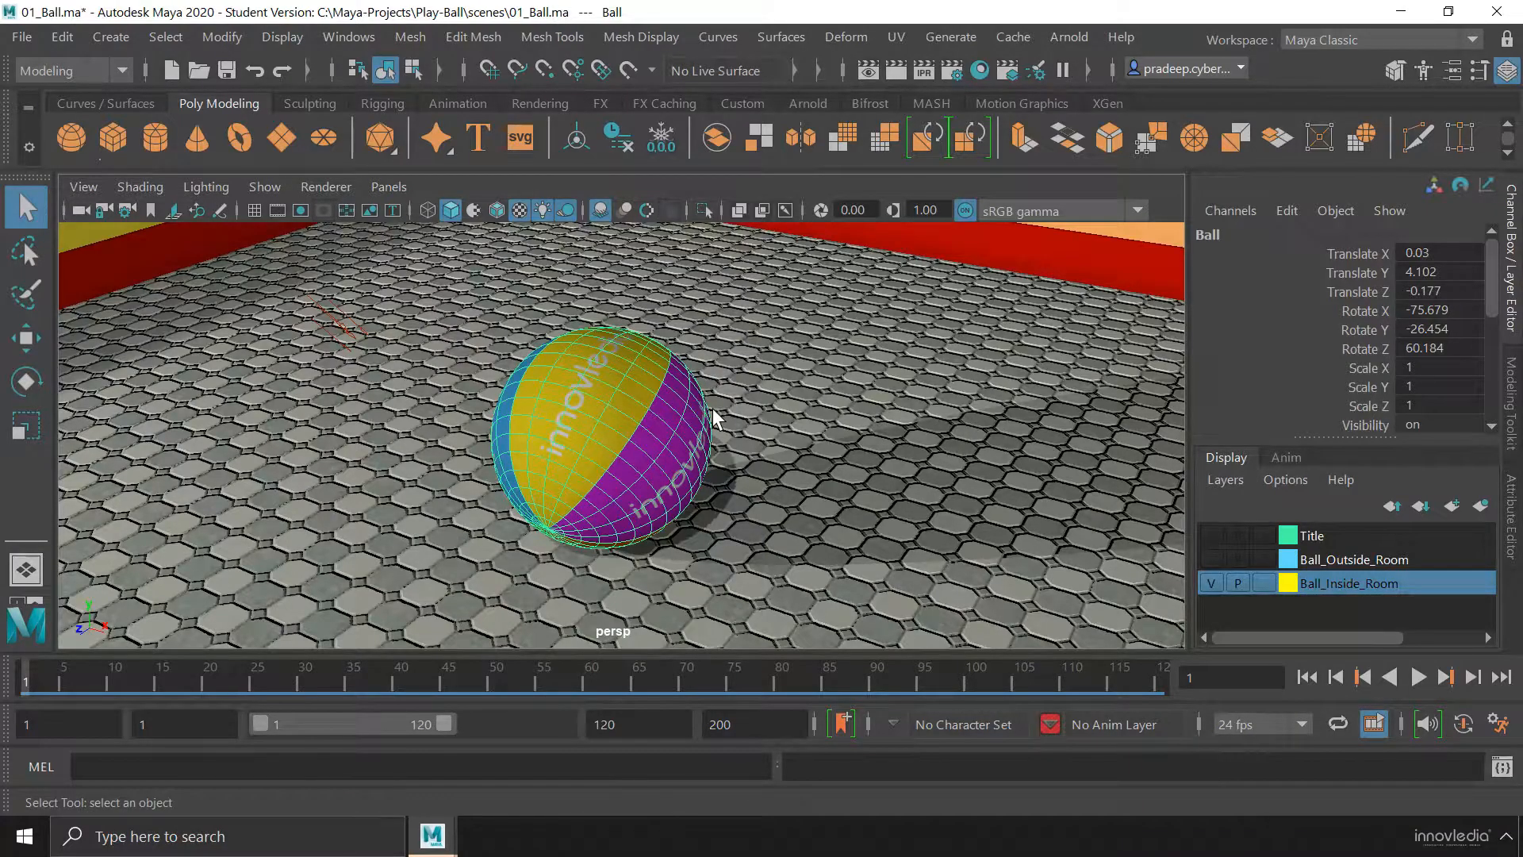
key("ctrl+1")
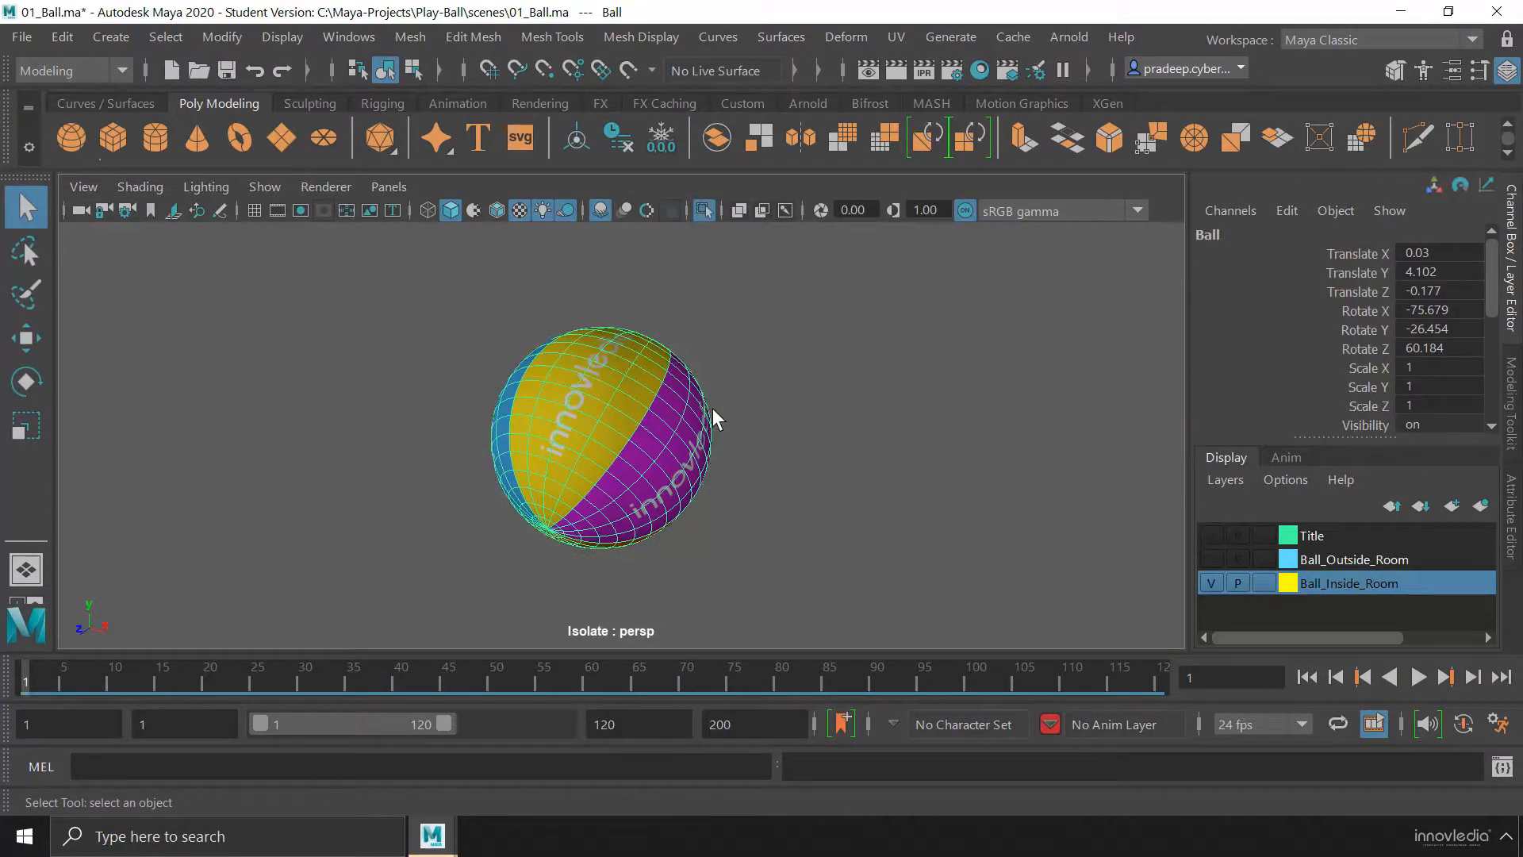
mouse_move(691, 488)
left_mouse_down("alt")
mouse_move(581, 455)
mouse_move(741, 500)
mouse_move(694, 500)
mouse_move(623, 489)
mouse_move(717, 473)
mouse_move(693, 500)
mouse_move(642, 483)
mouse_move(778, 486)
mouse_move(619, 497)
mouse_move(758, 492)
mouse_move(632, 483)
mouse_move(751, 486)
mouse_move(687, 500)
mouse_move(664, 479)
mouse_move(641, 487)
mouse_move(721, 479)
mouse_move(677, 486)
mouse_move(669, 469)
mouse_move(684, 487)
left_mouse_up("alt")
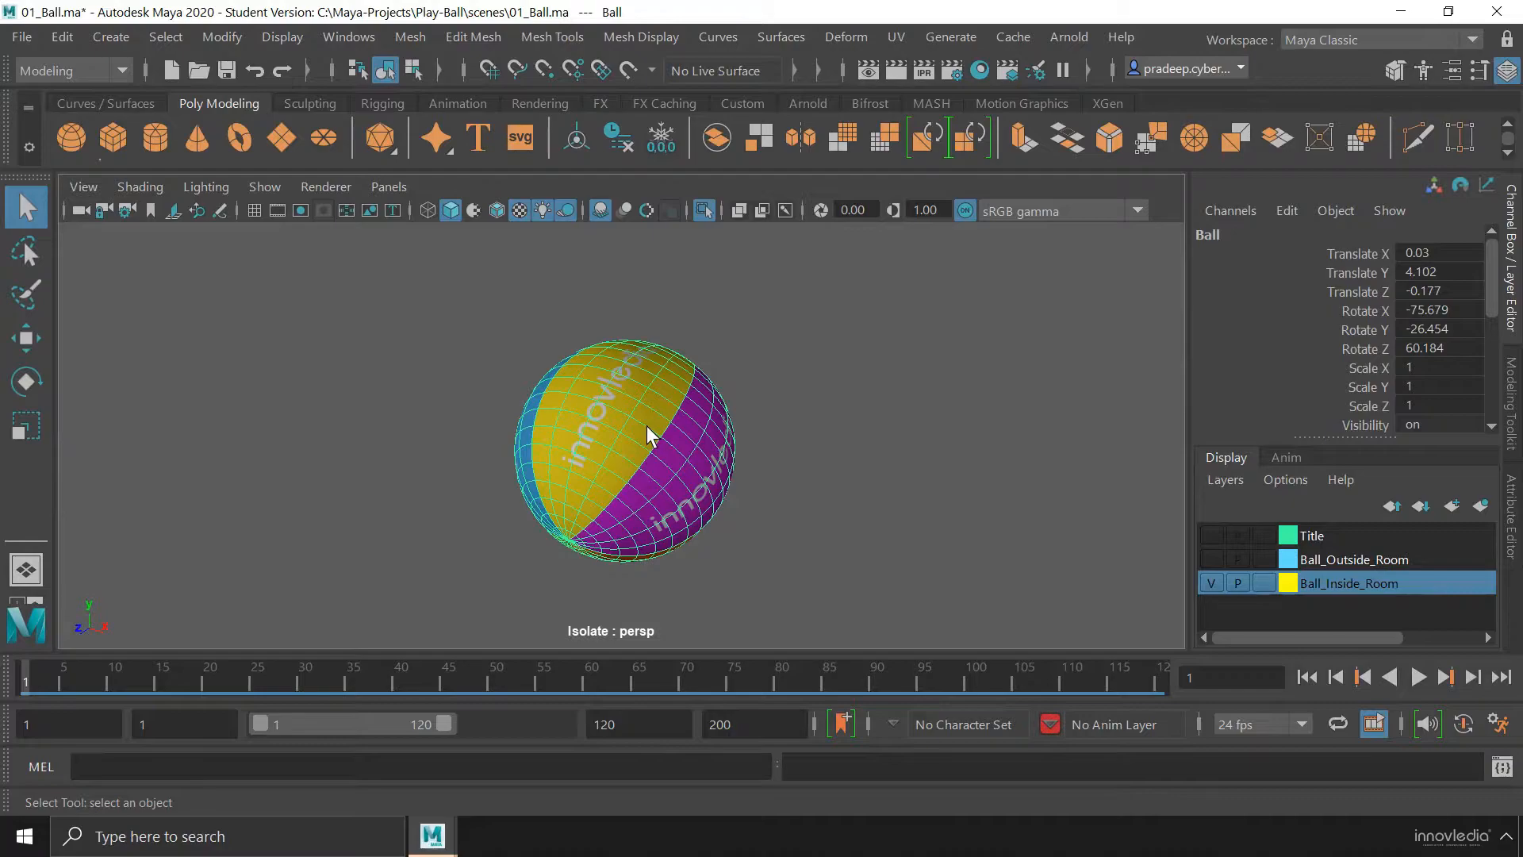
key("f")
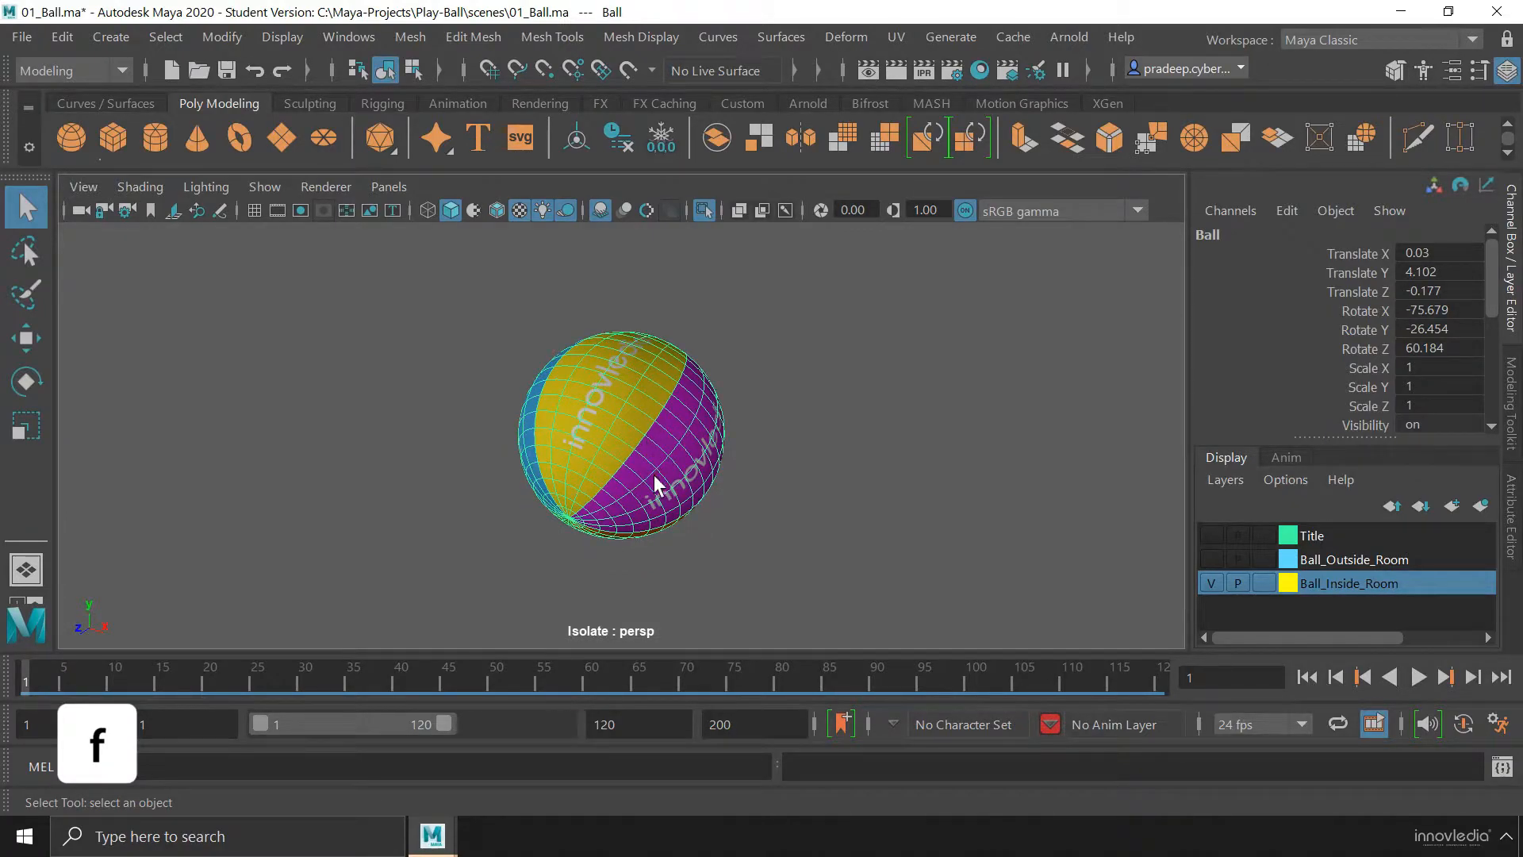
Inspect the isolated ball from several sides and bring the rest of the scene back into the perspective view
left_click_drag(677, 516, 506, 484, "alt")
left_click_drag(640, 429, 568, 444, "alt")
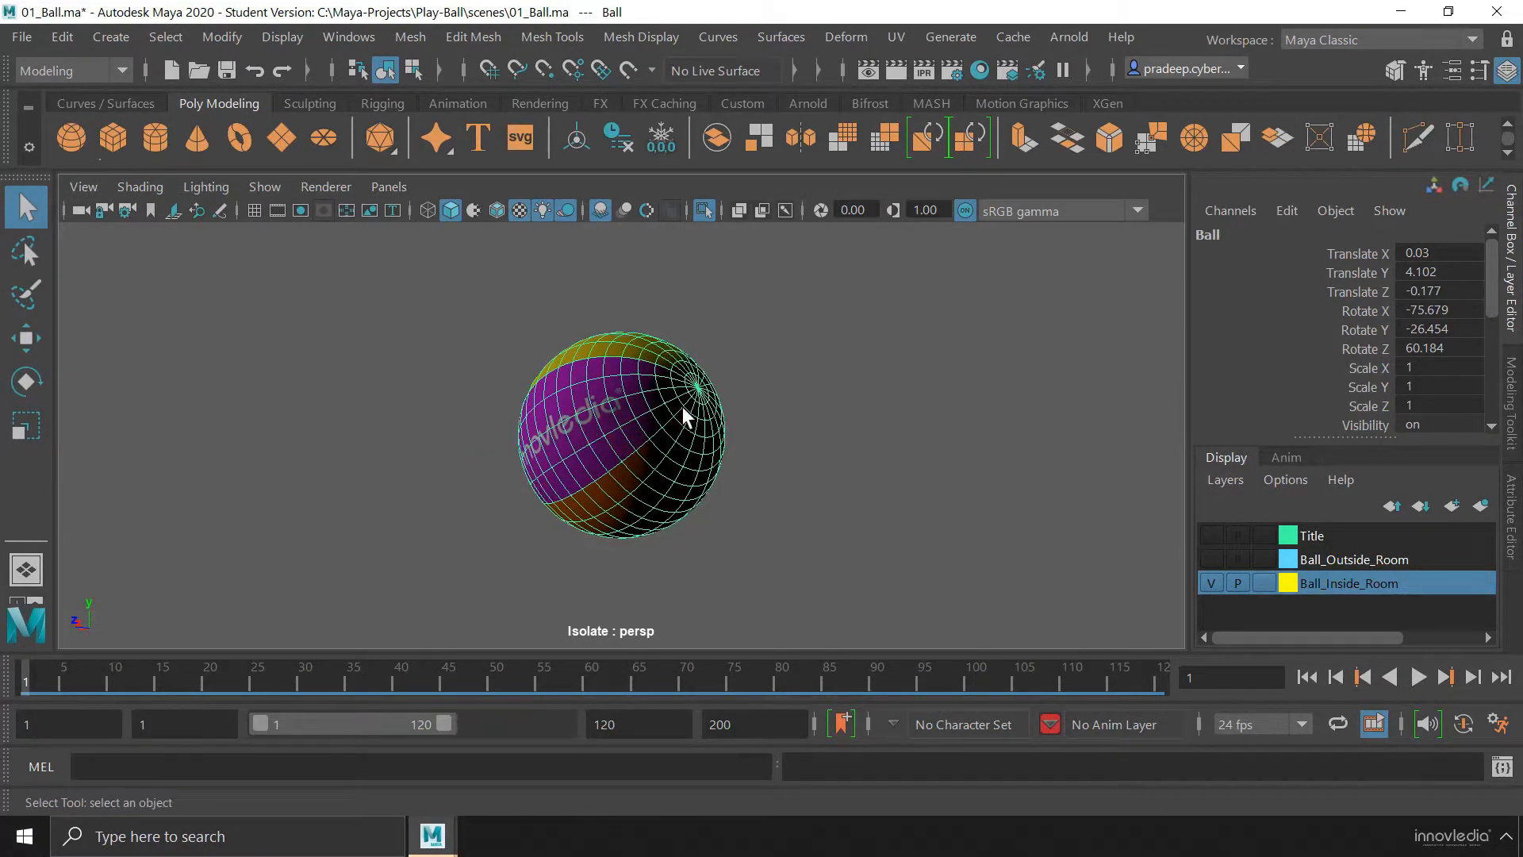
left_click_drag(639, 498, 774, 484, "alt")
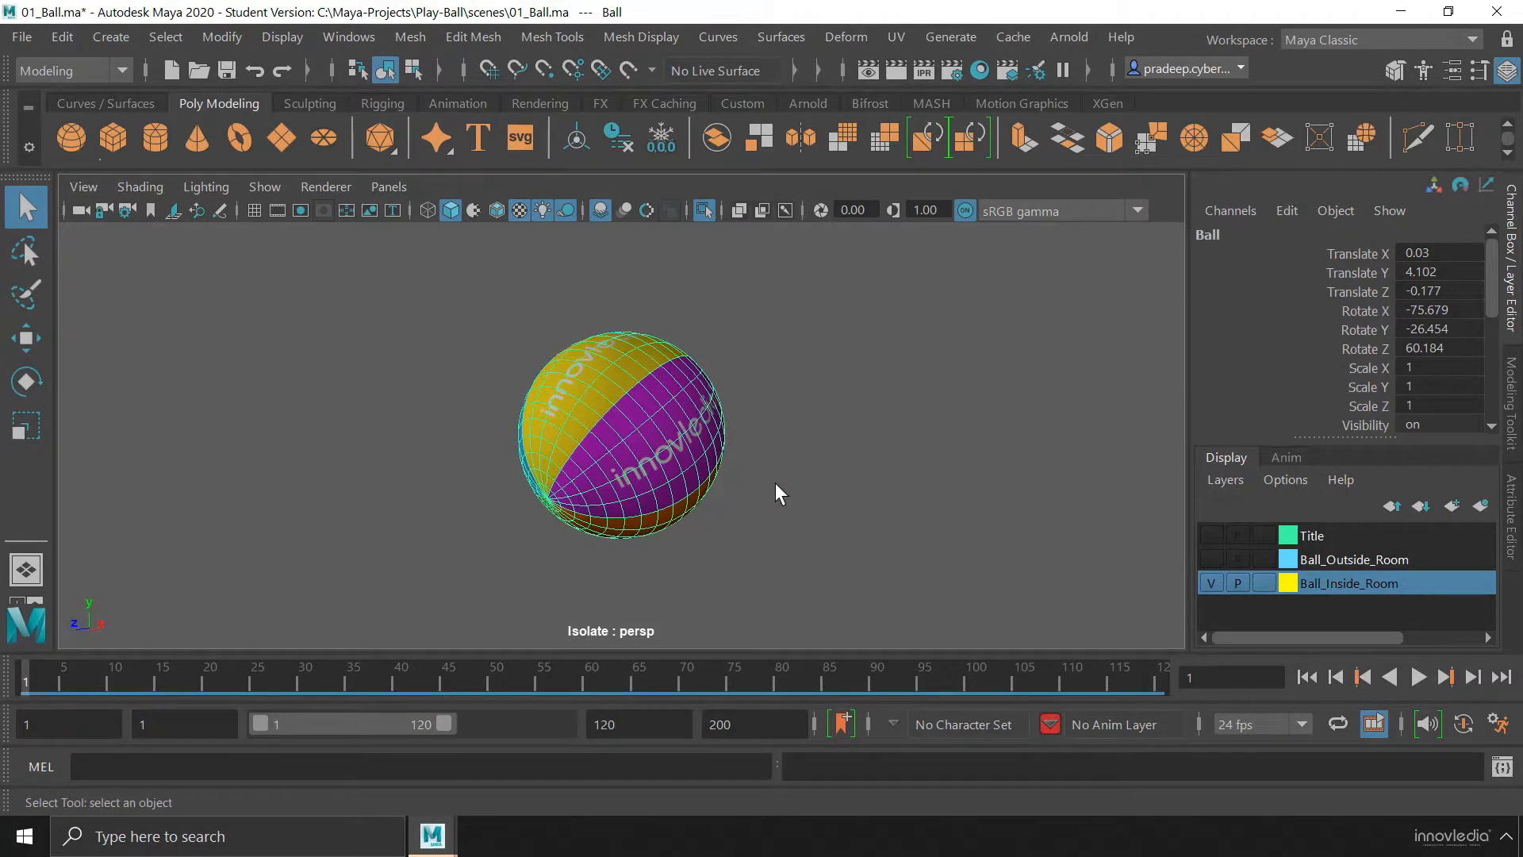
key("ctrl+1")
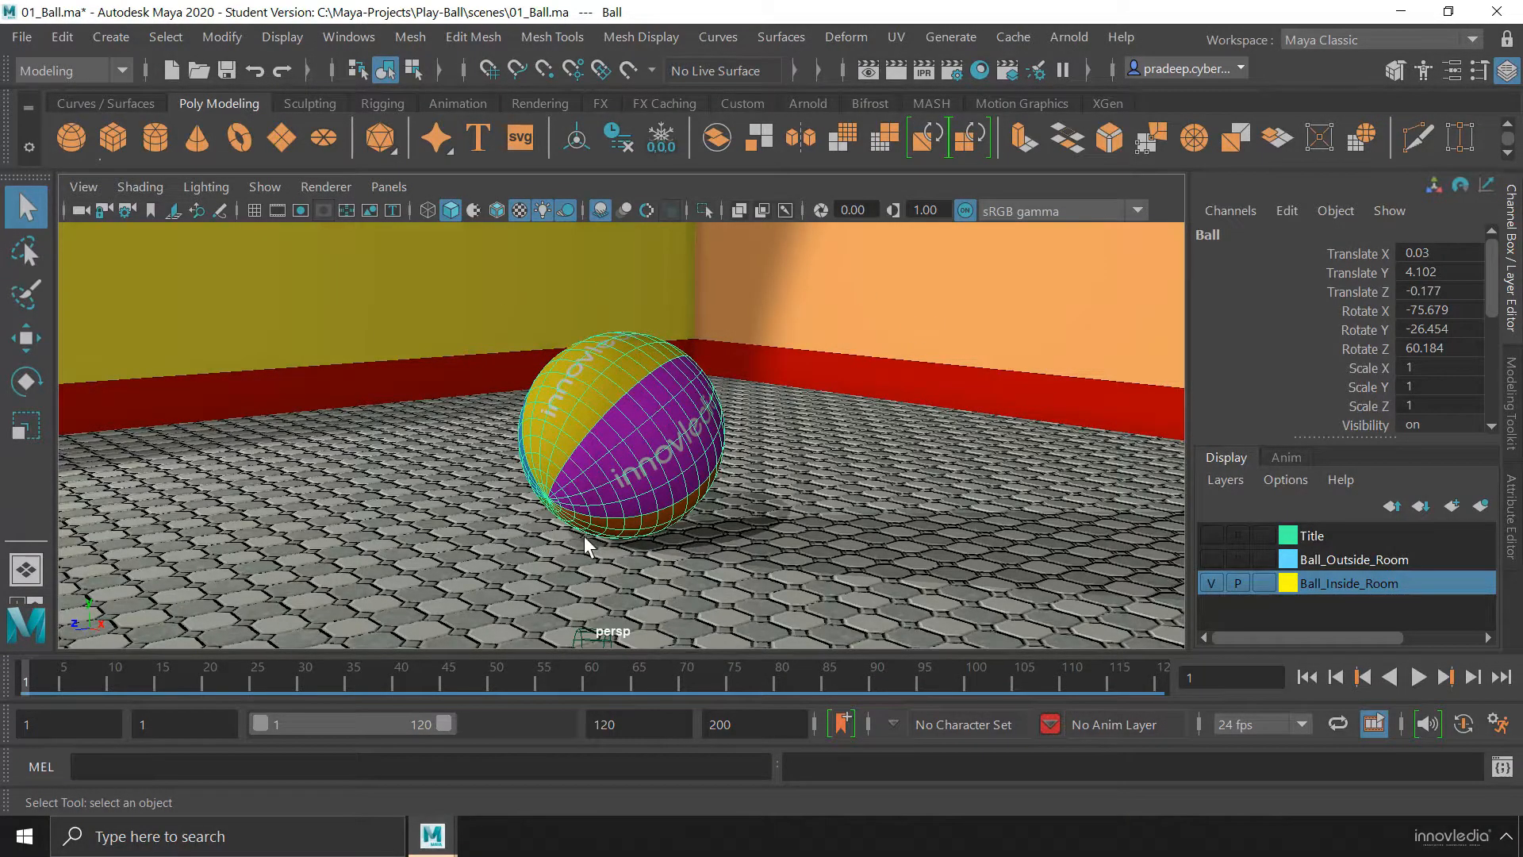
Isolate the selected ball, show the whole room again, and isolate the ball once more
left_click_drag(615, 534, 656, 535, "alt")
right_click_drag(565, 517, 826, 520, "alt")
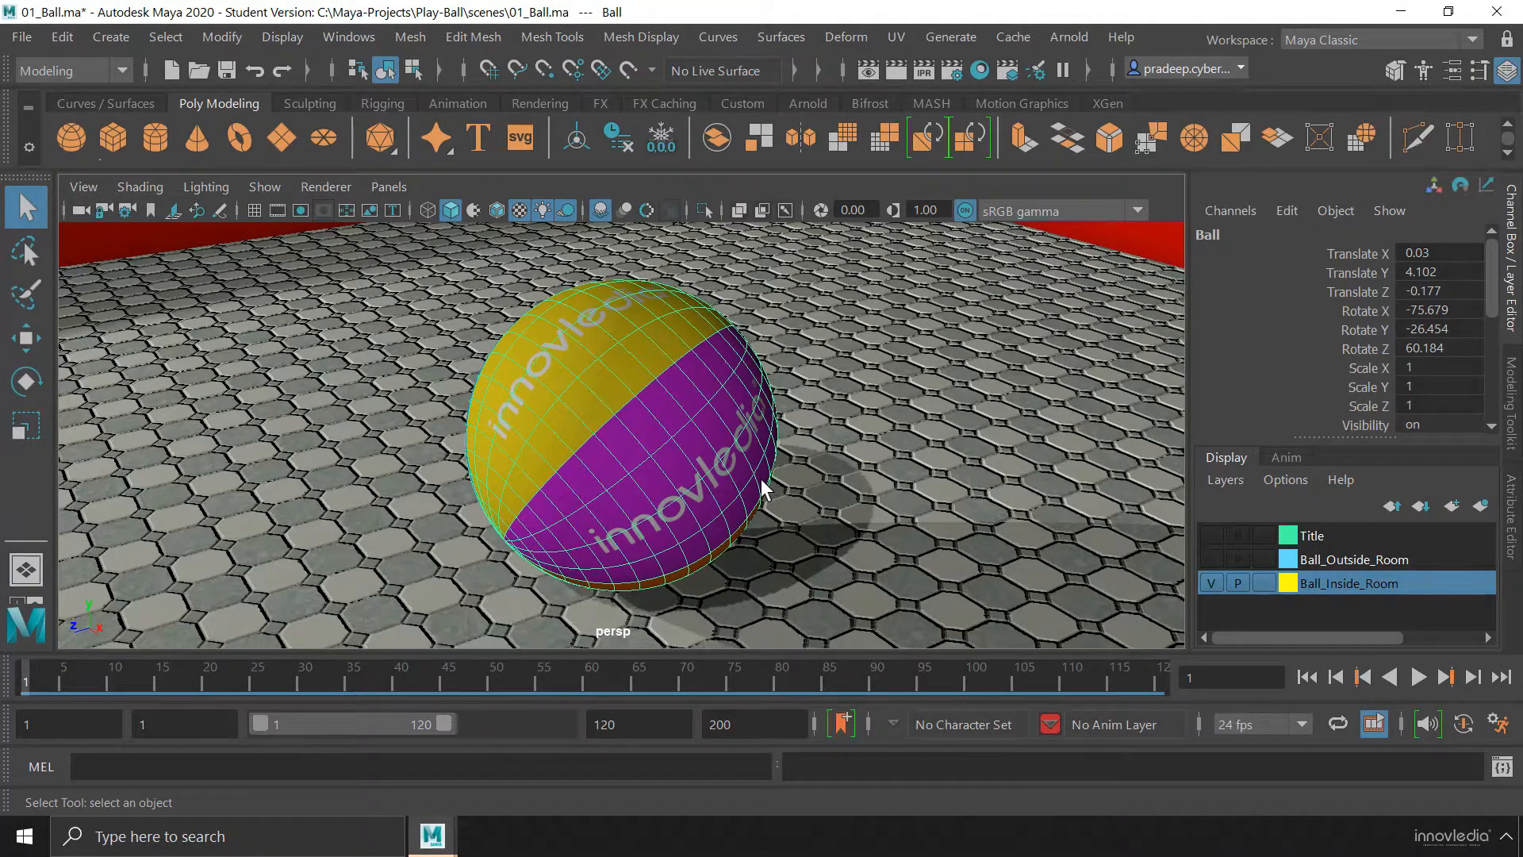
left_click(702, 210)
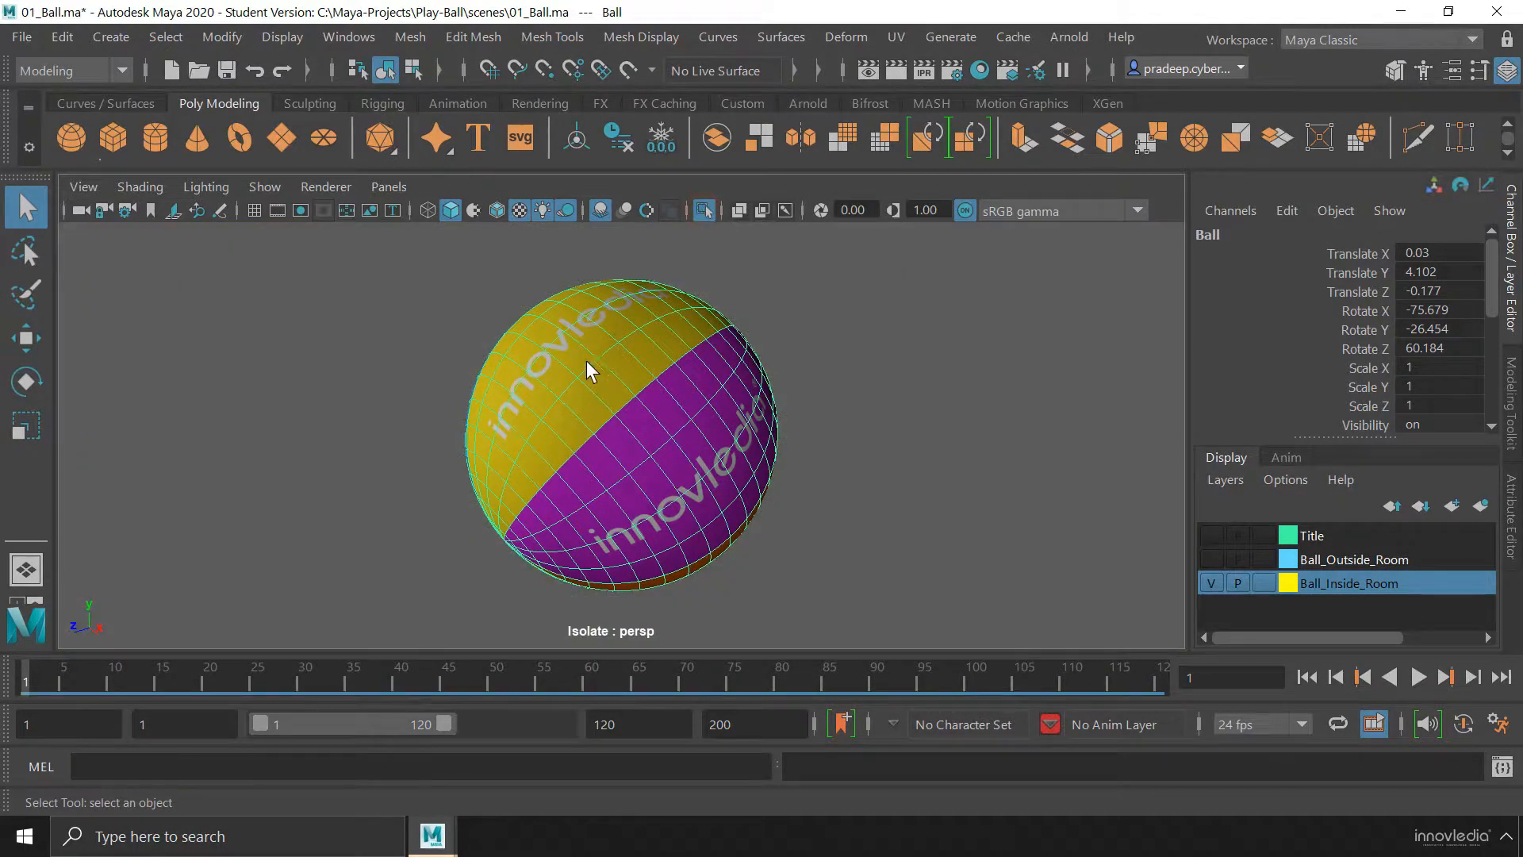
left_click(703, 210)
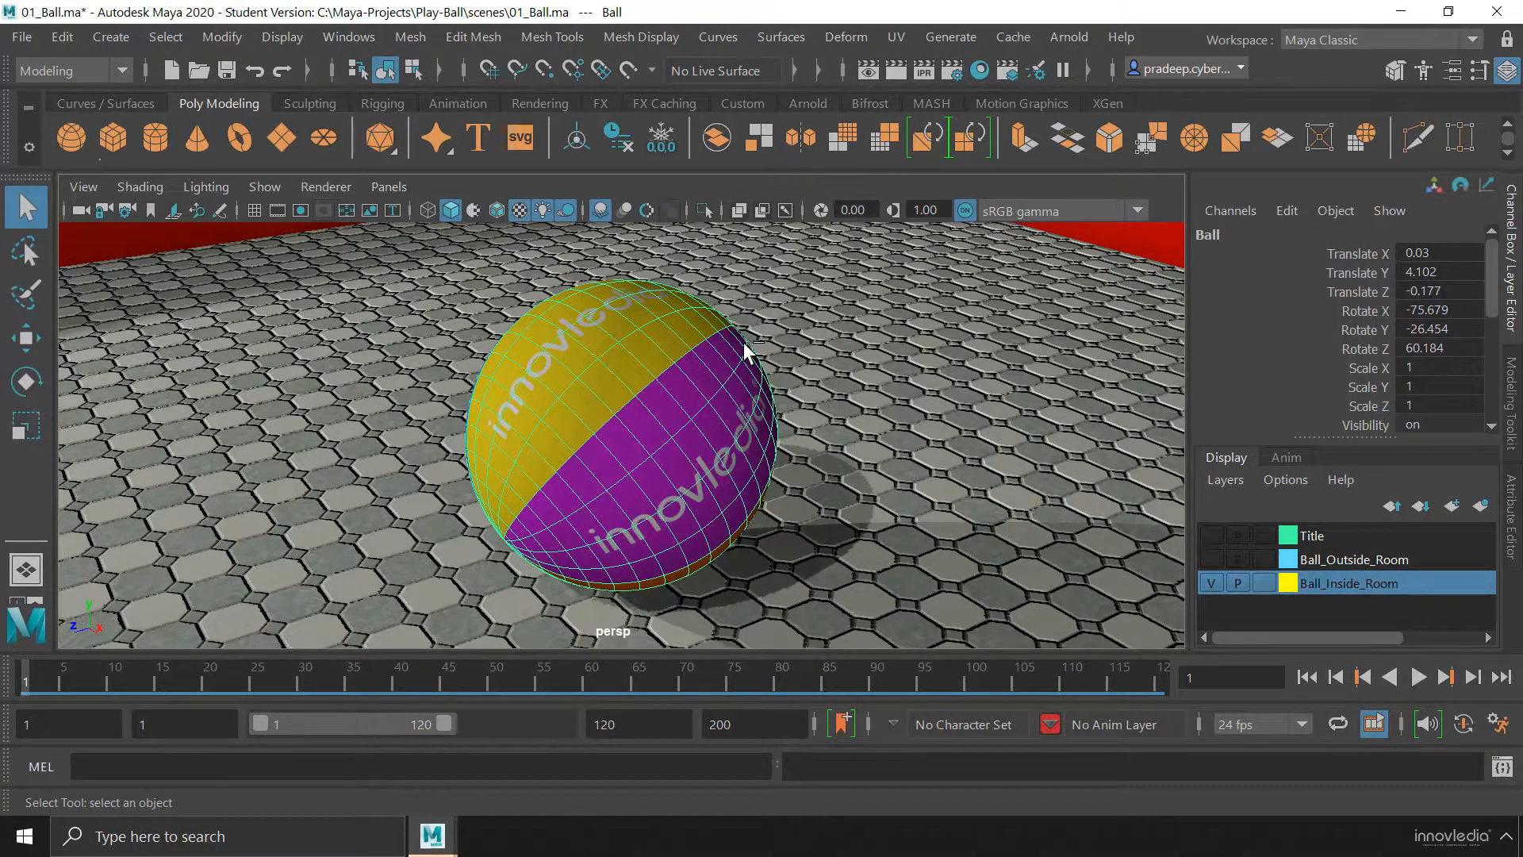
key("ctrl+1")
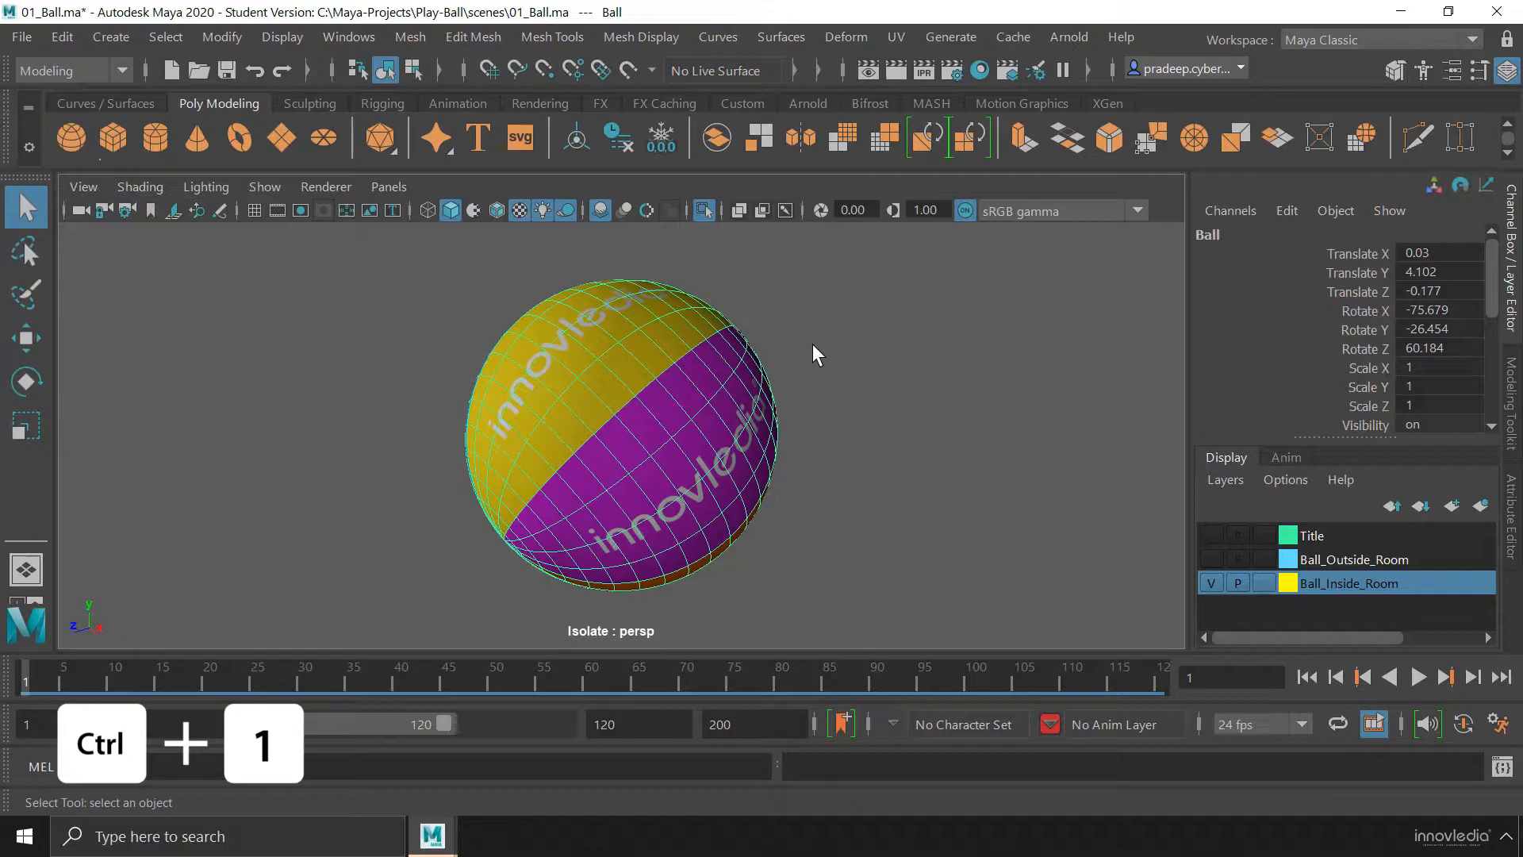
Show the isolated ball in plain shaded display without textures, using its original unsmoothed mesh
key("5")
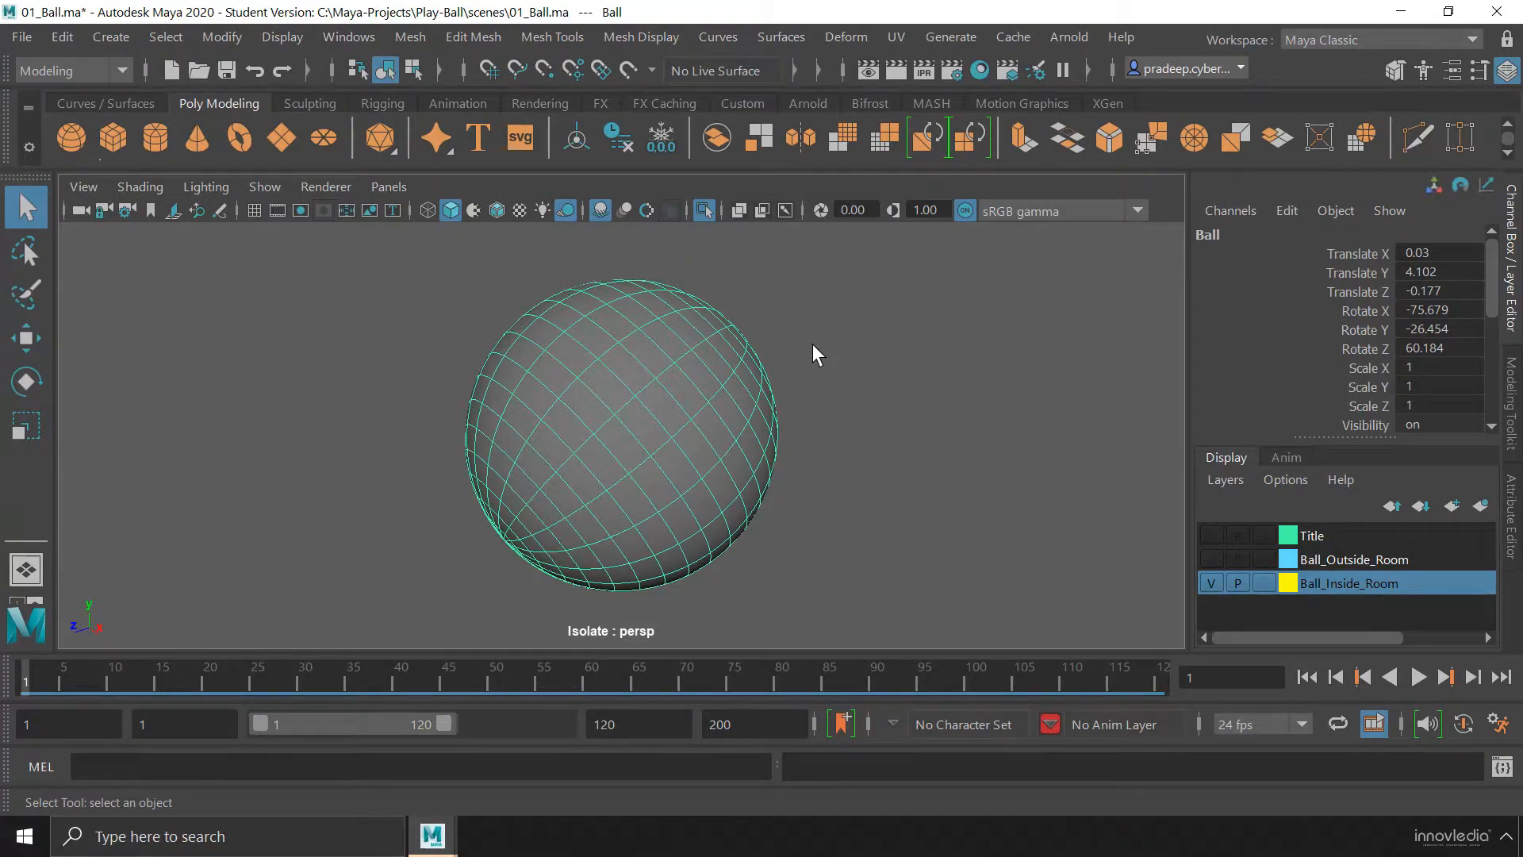
key("1")
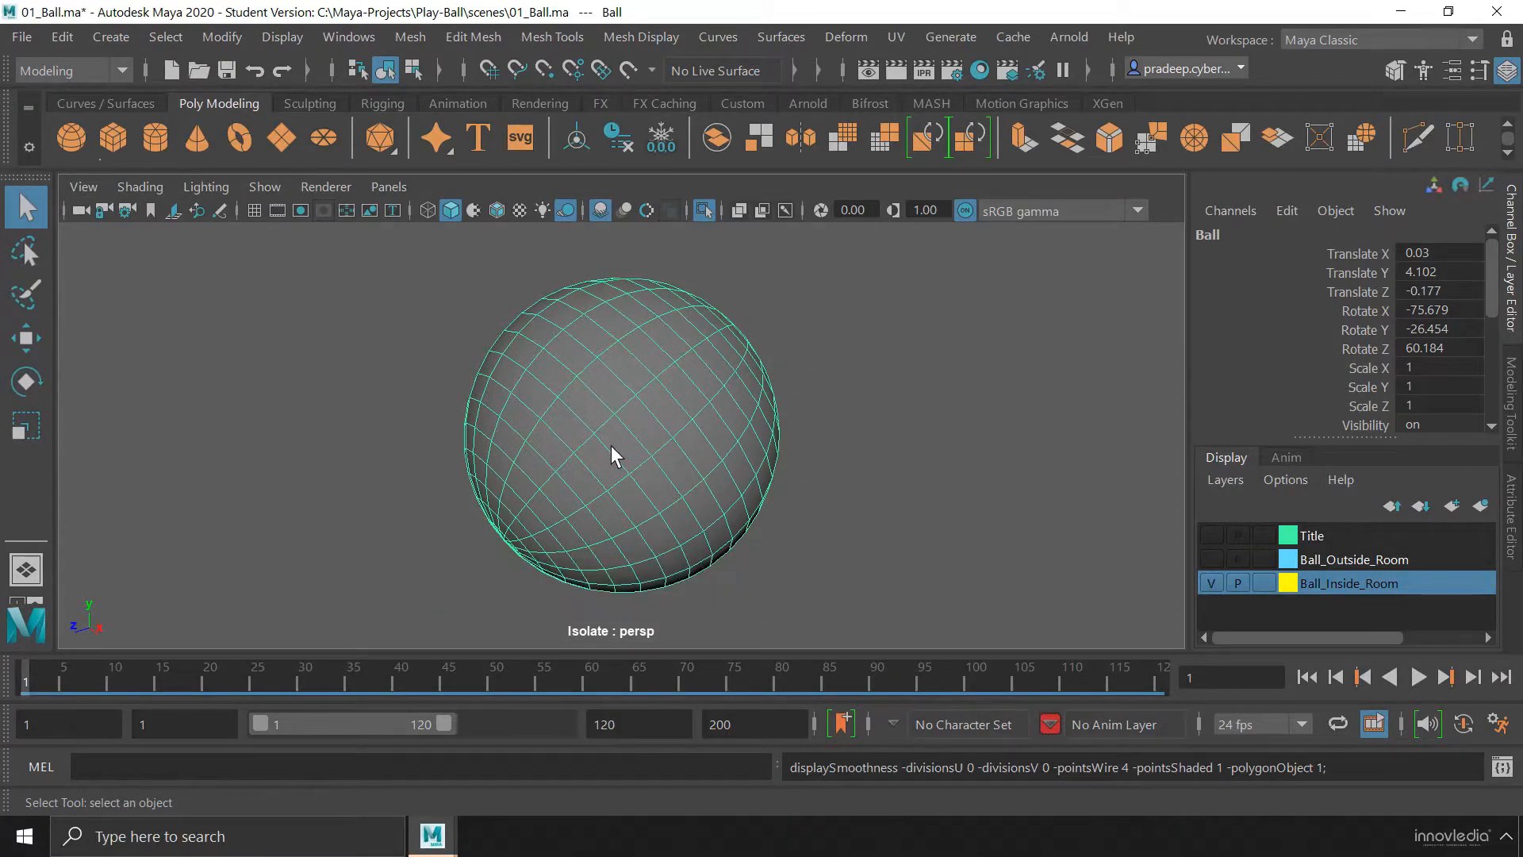
left_click_drag(607, 455, 724, 382, "alt")
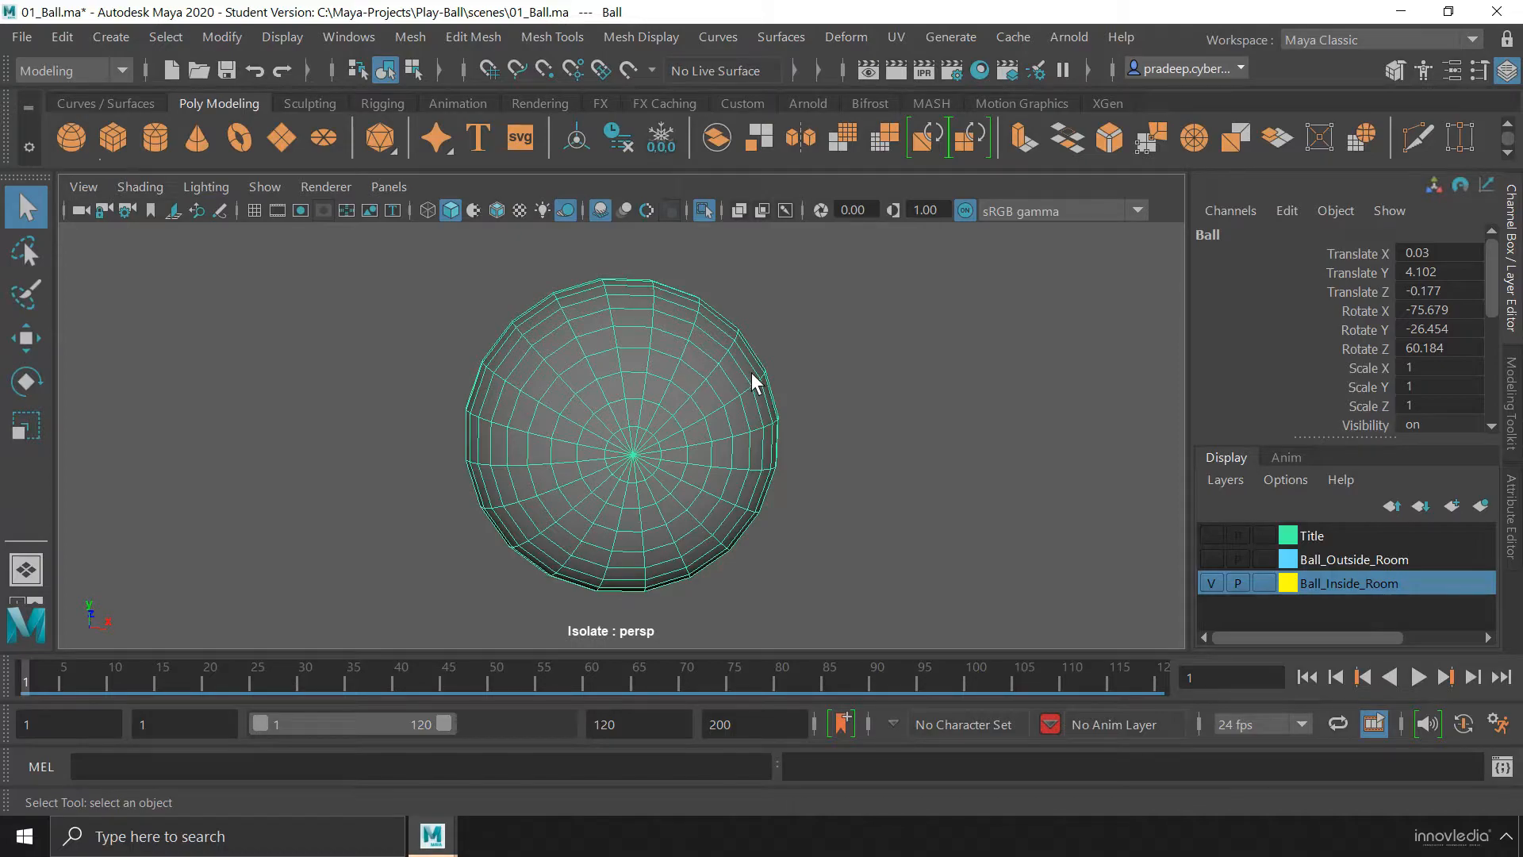
Switch the ball to smooth mesh preview and then to the combined cage and smooth preview
key("3")
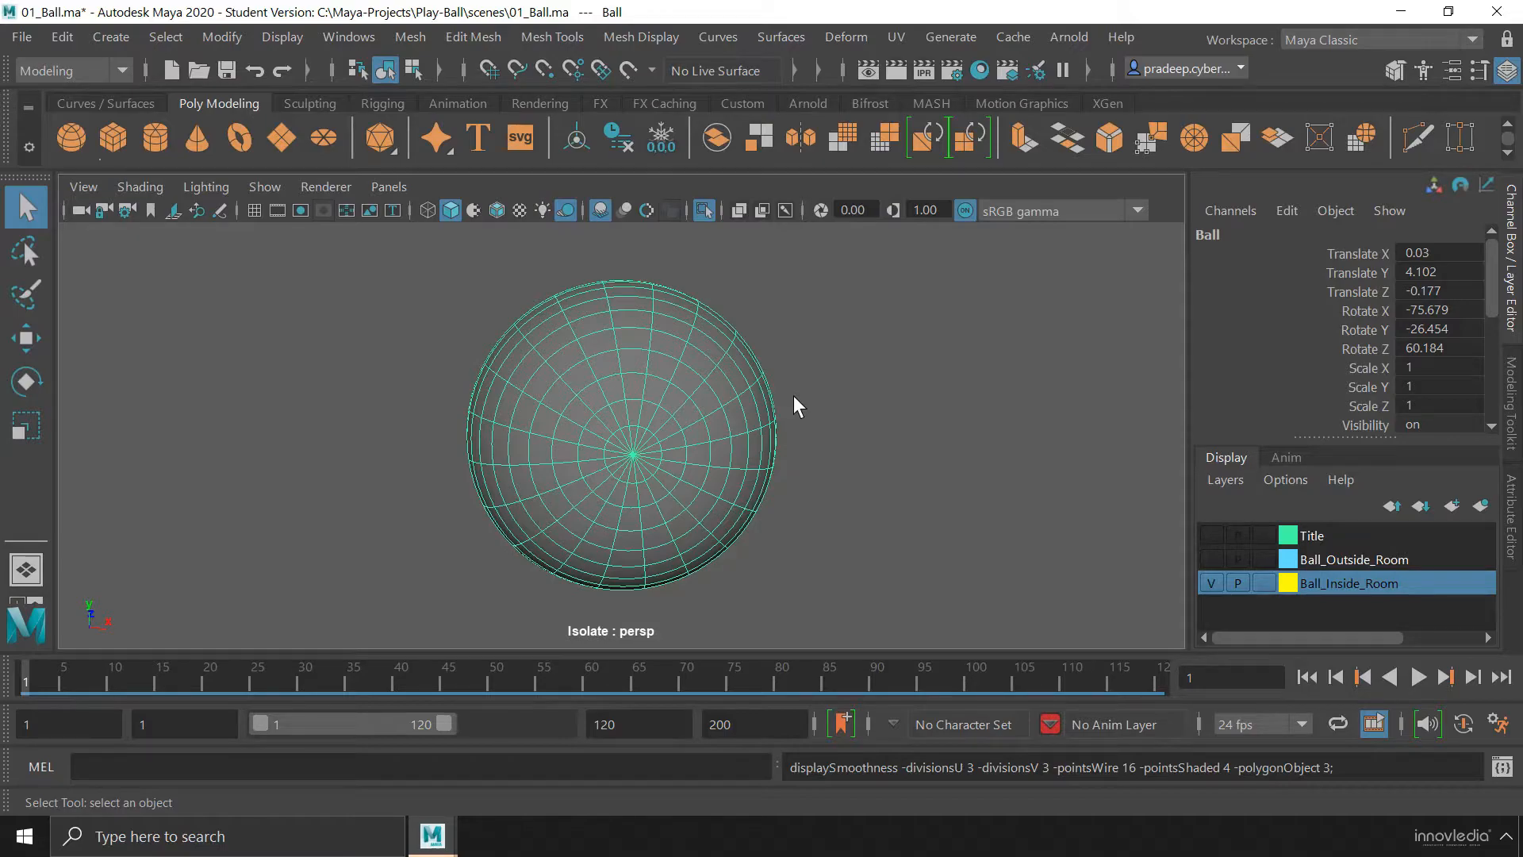
key("2")
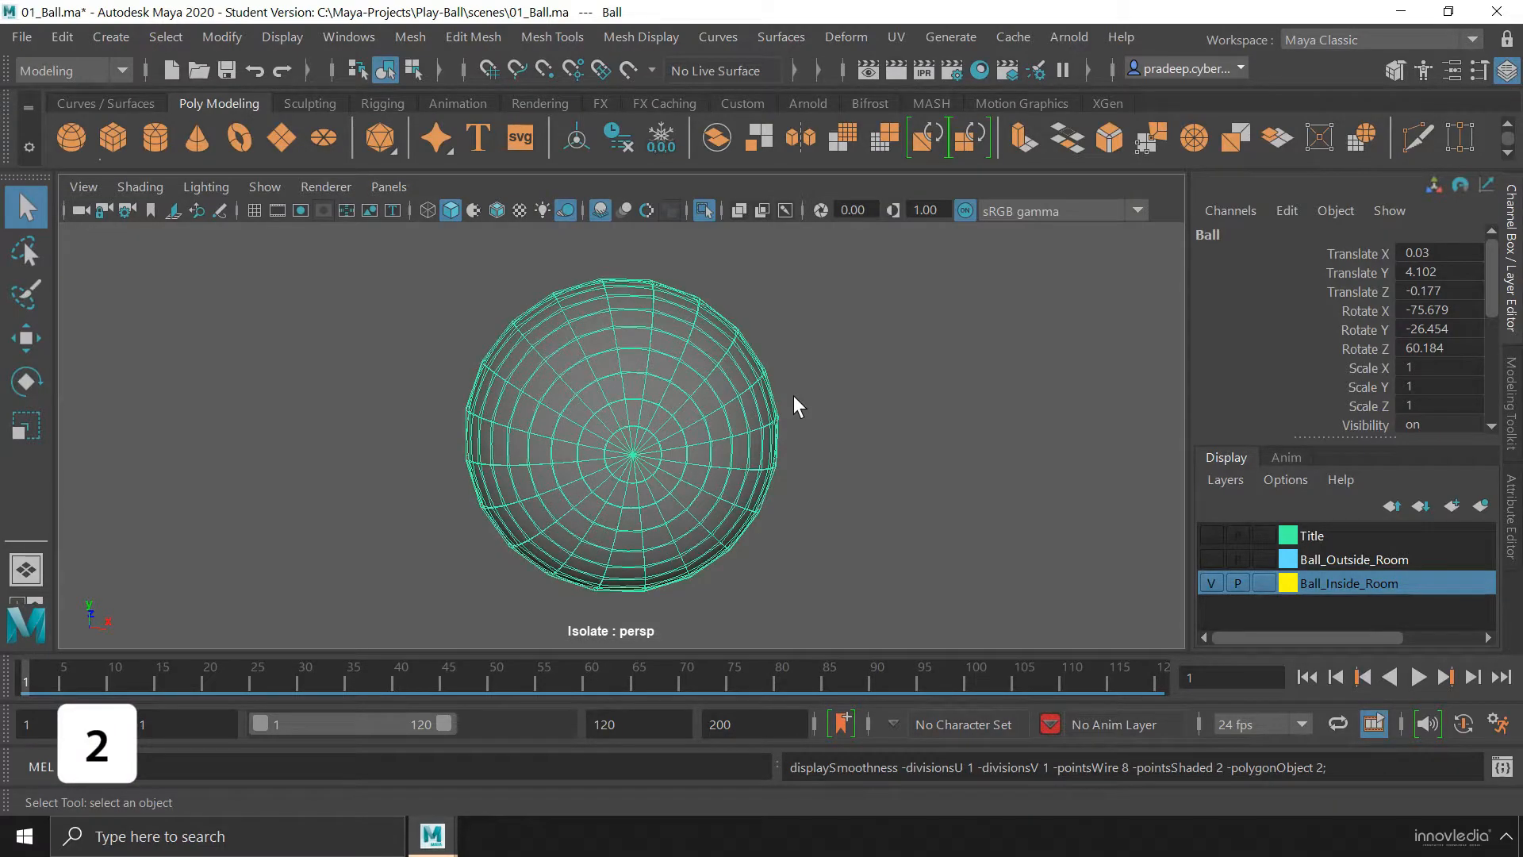
right_click_drag(552, 367, 385, 425, "alt")
left_click_drag(639, 456, 633, 510, "alt")
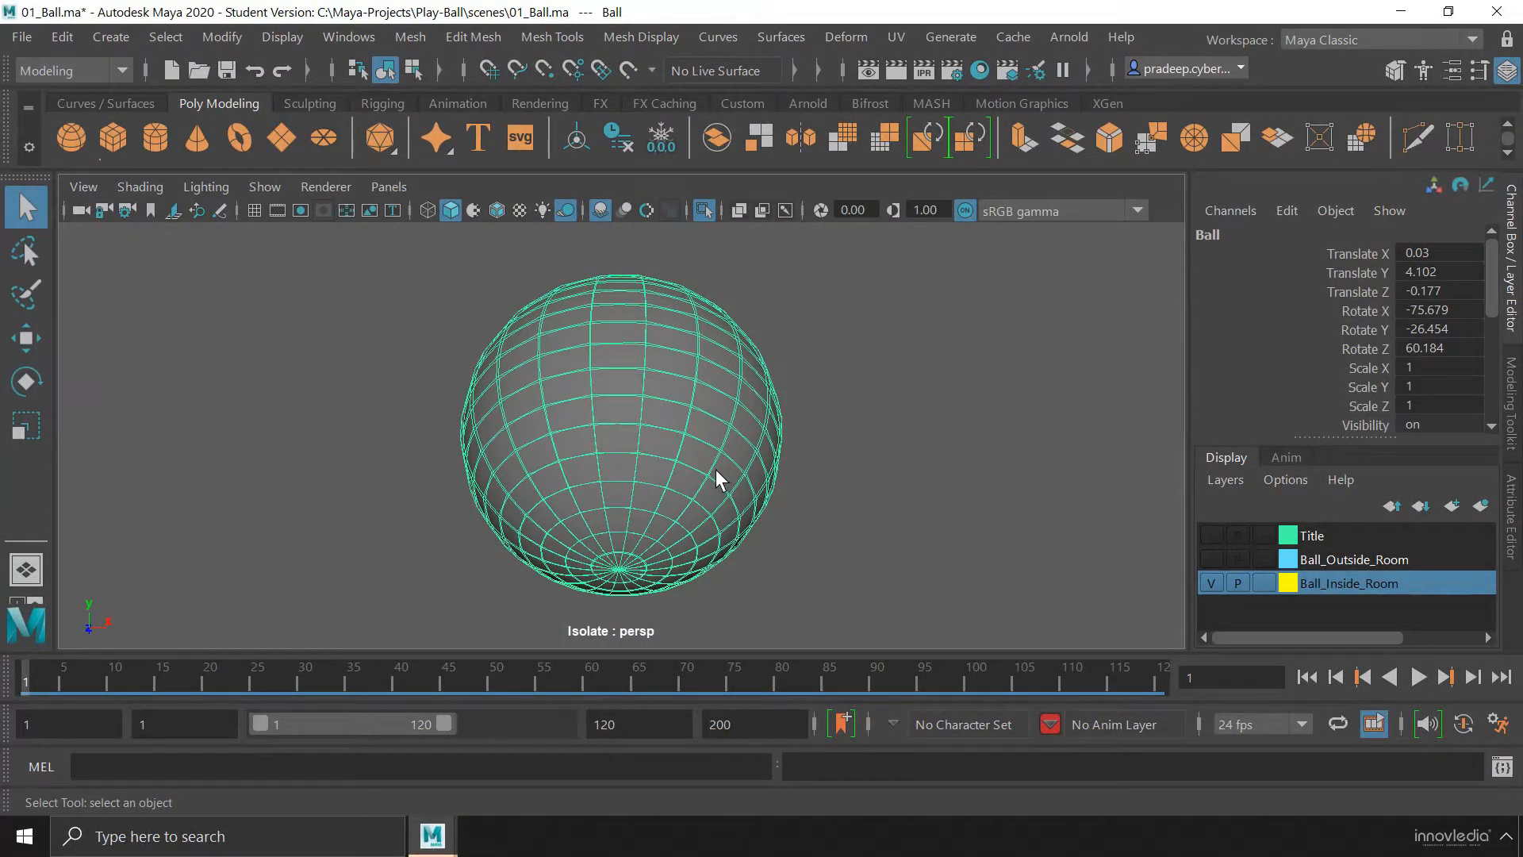
End the ball's isolation and display the scene with texture maps and all lights
key("ctrl+1")
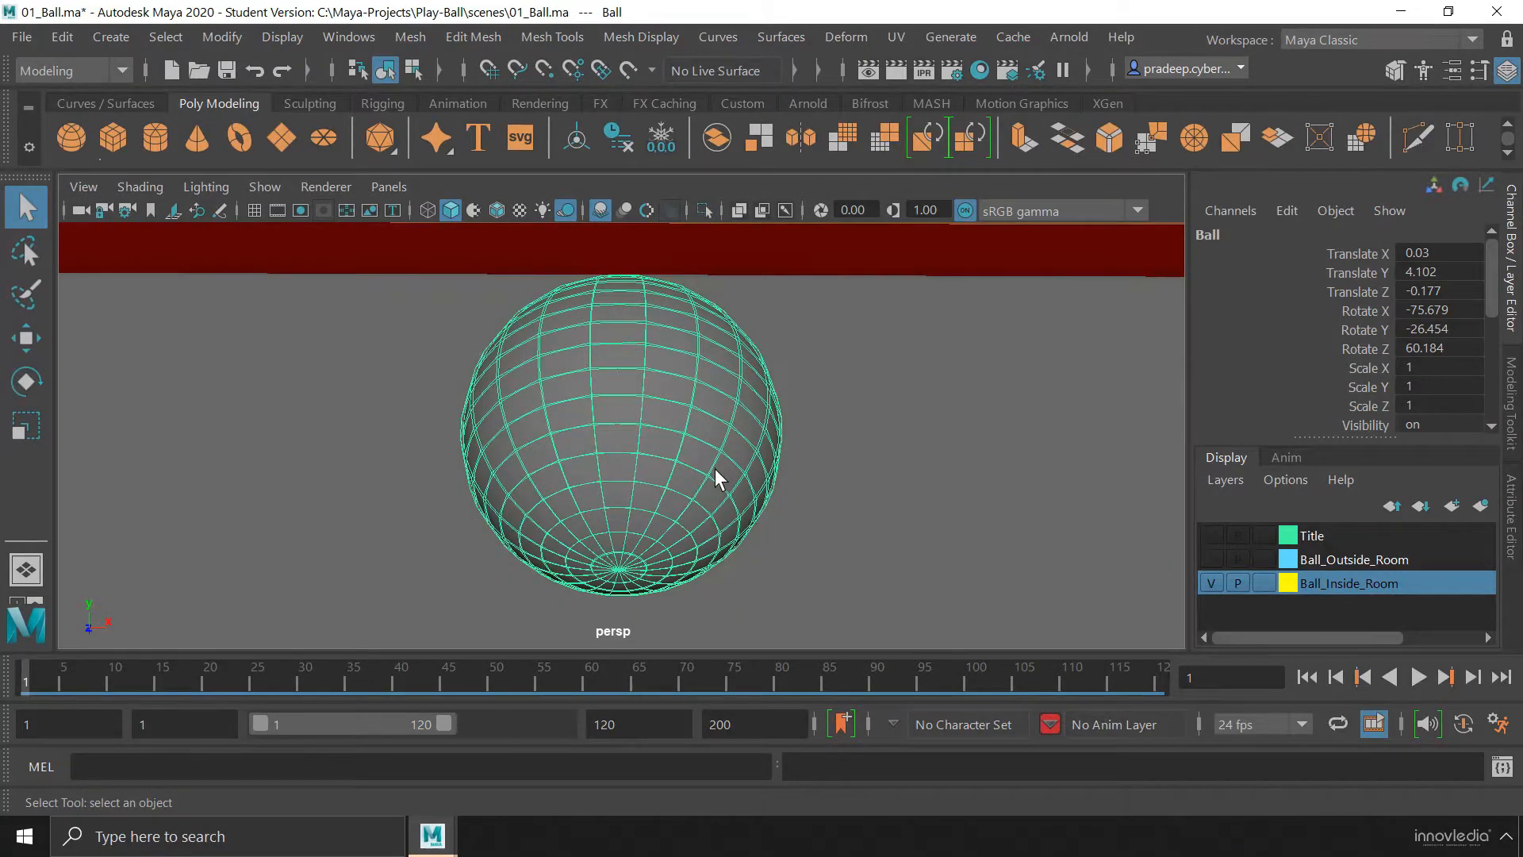
key("7")
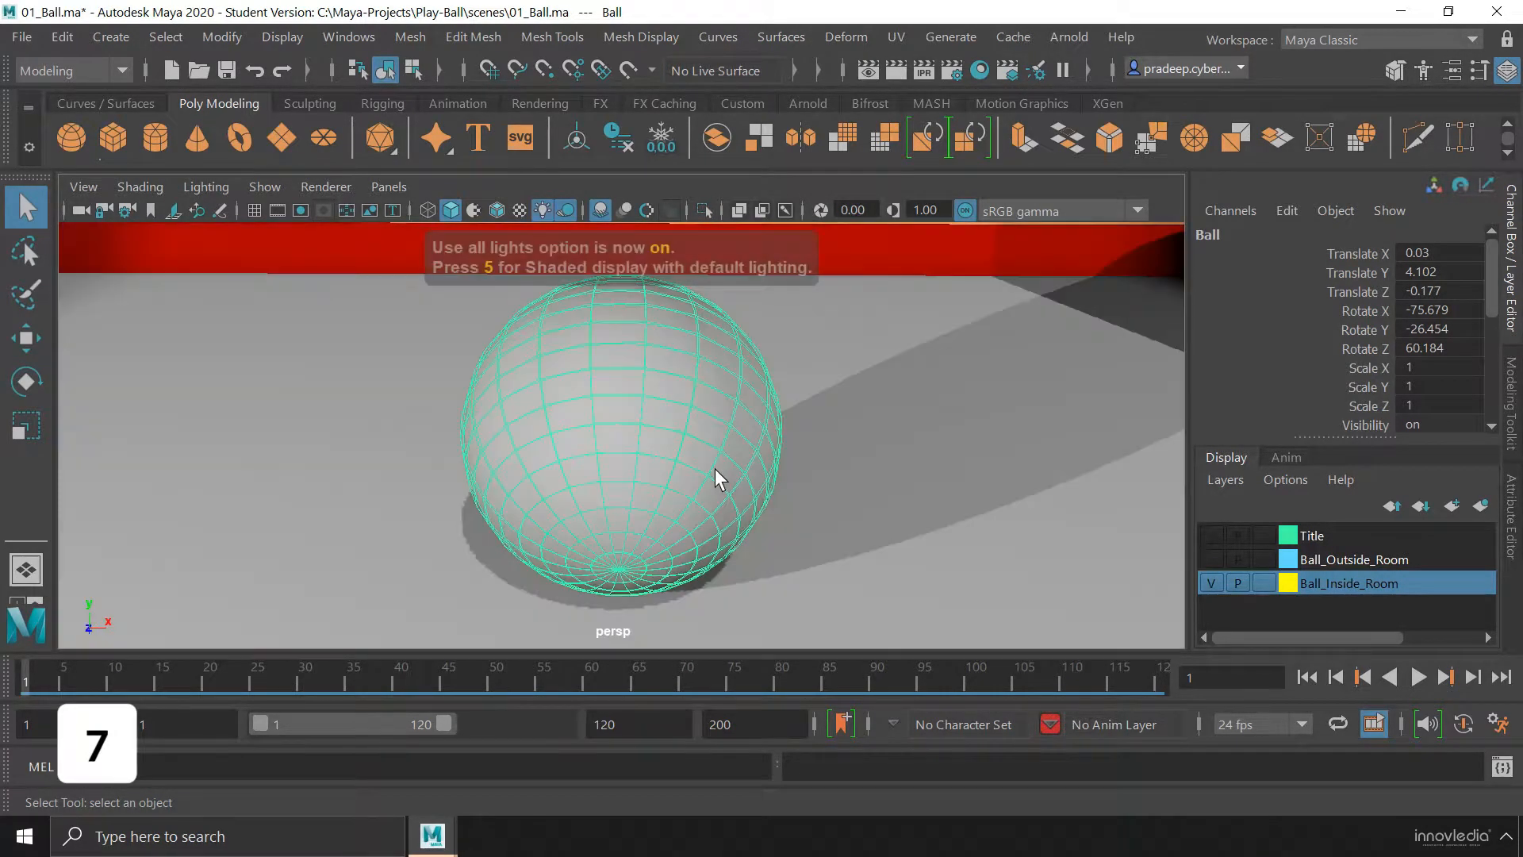
key("6")
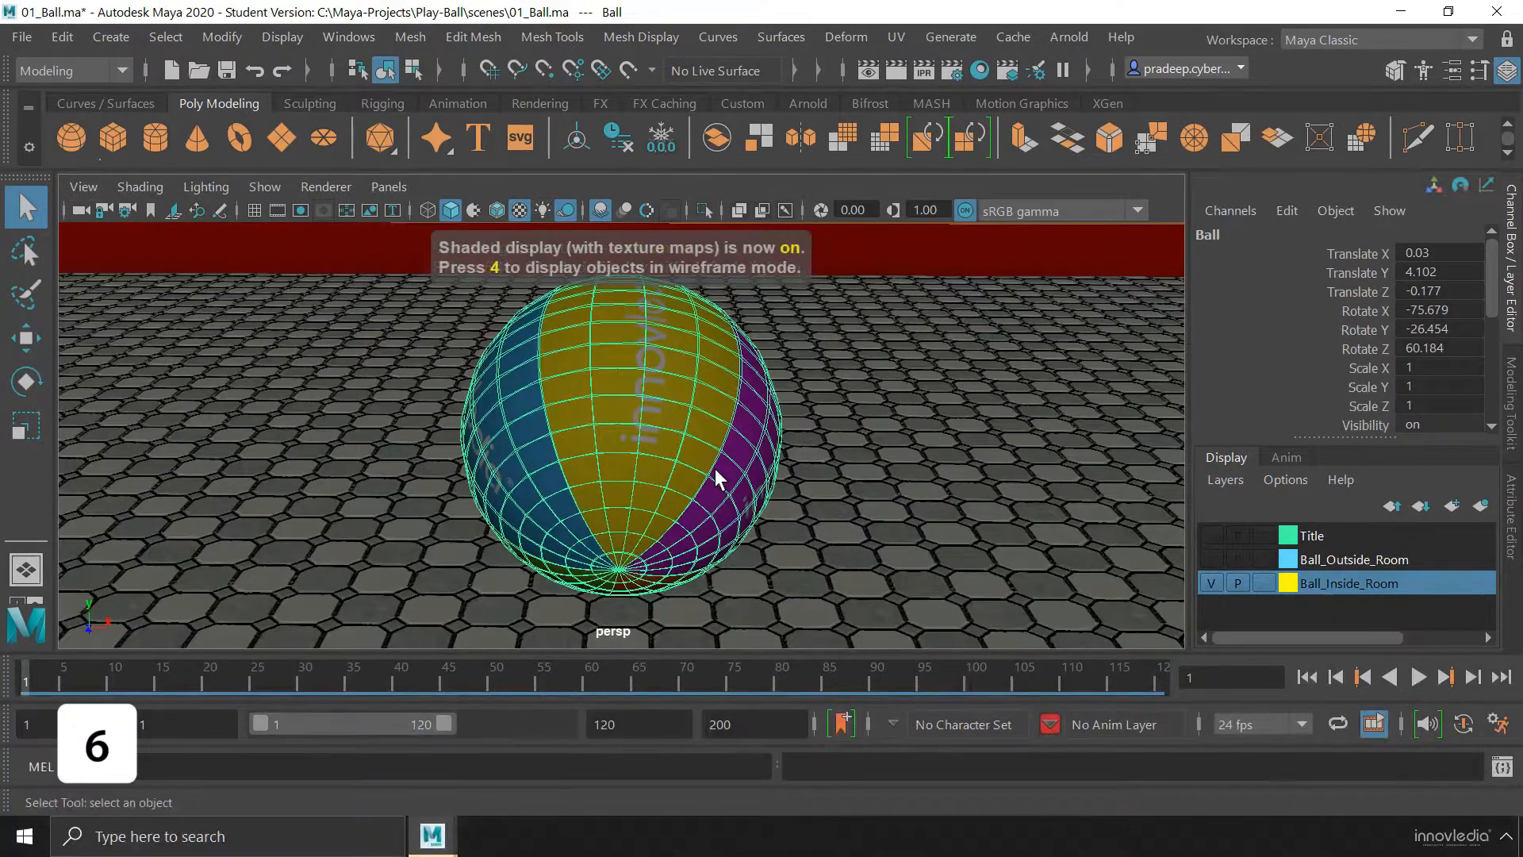
key("7")
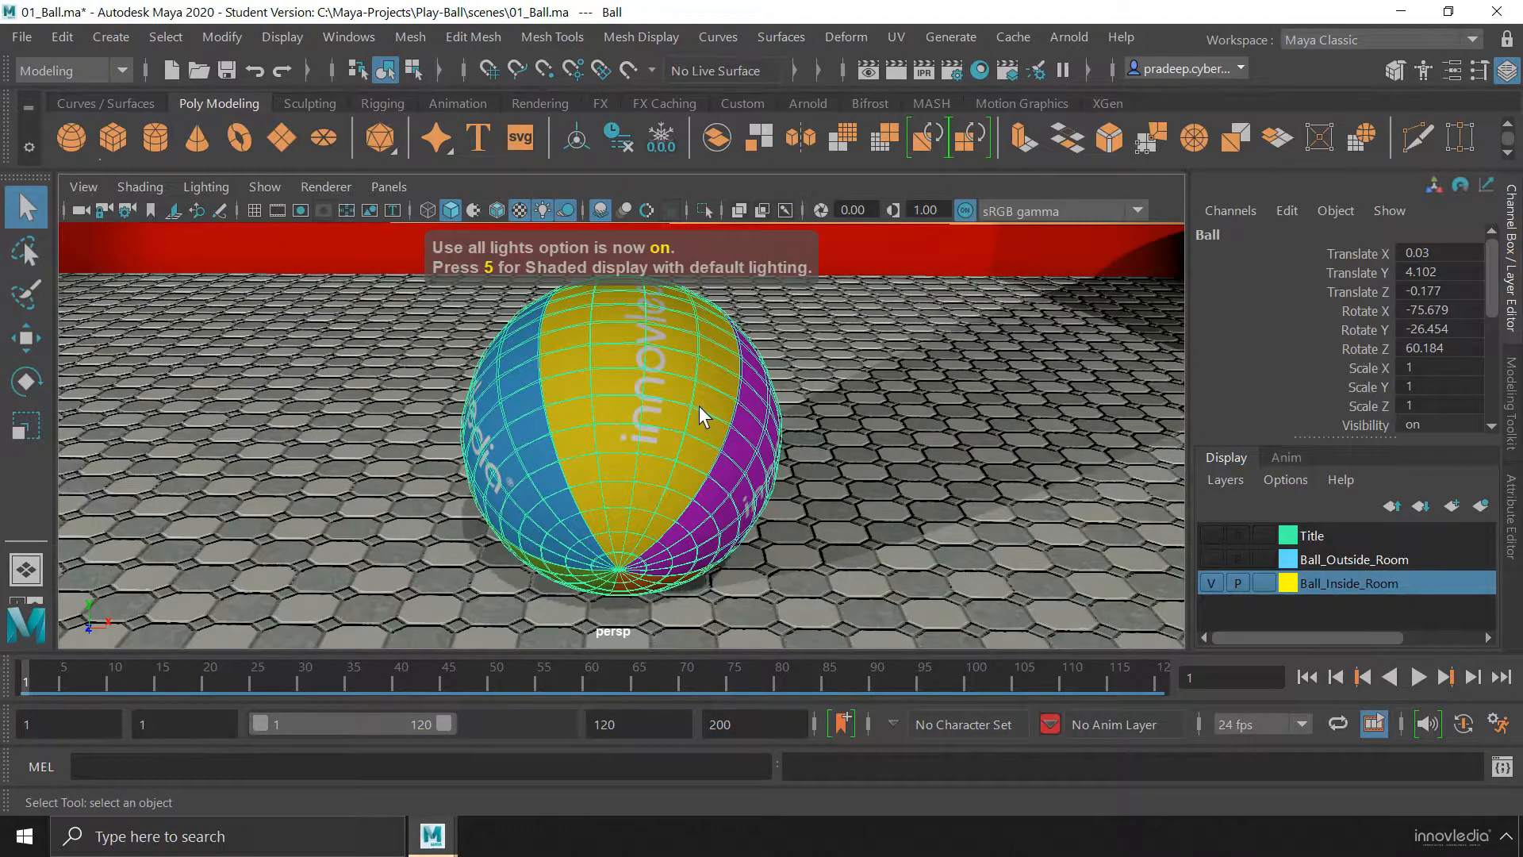
Set the ball to smooth mesh preview and deselect it
key("3")
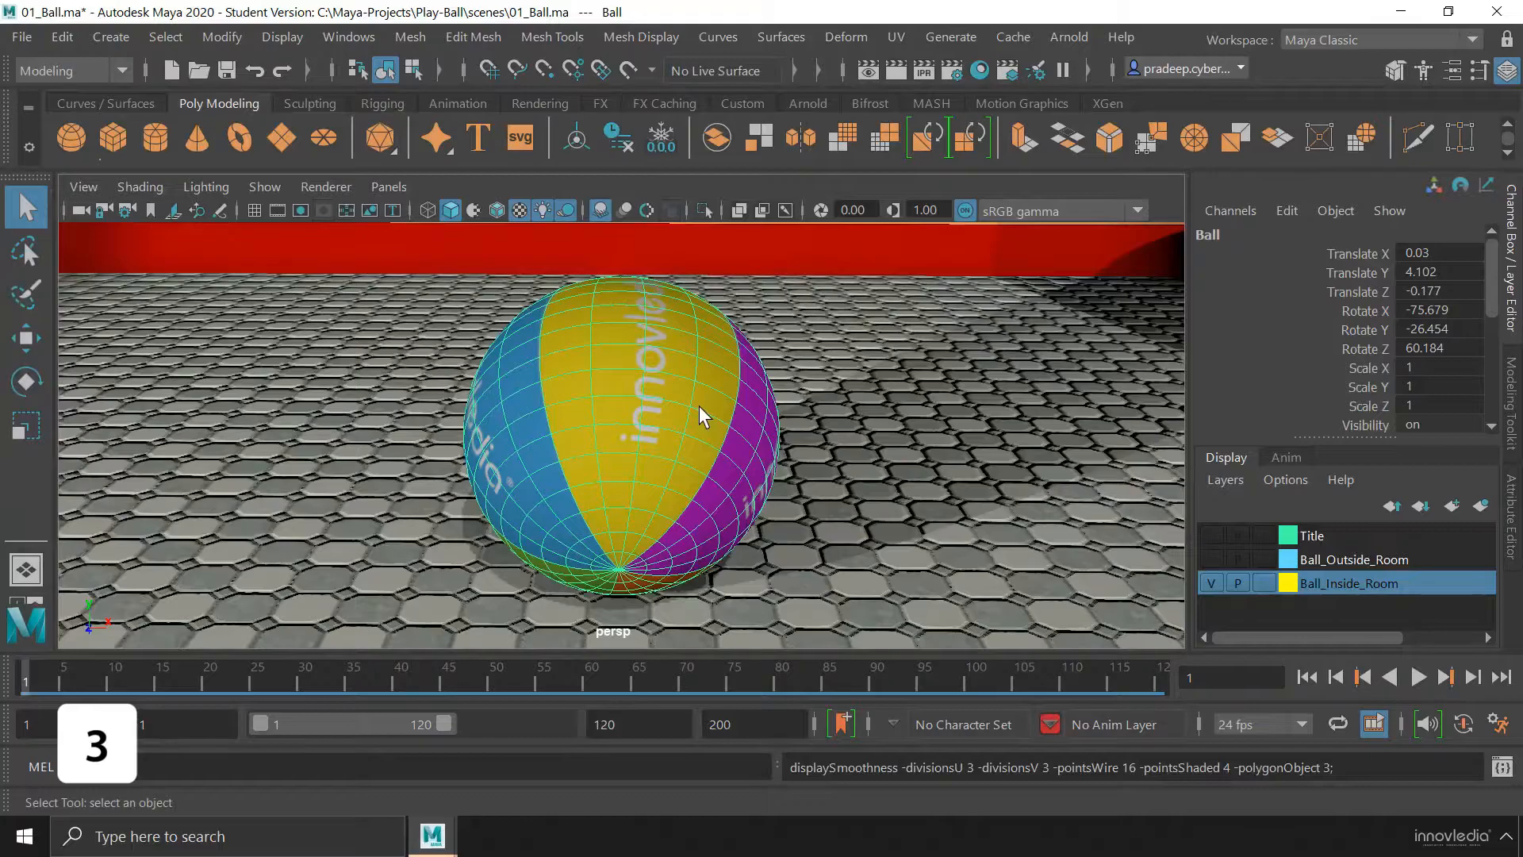
right_click_drag(784, 430, 308, 463, "alt")
right_click_drag(547, 460, 607, 319, "alt")
left_click(273, 443)
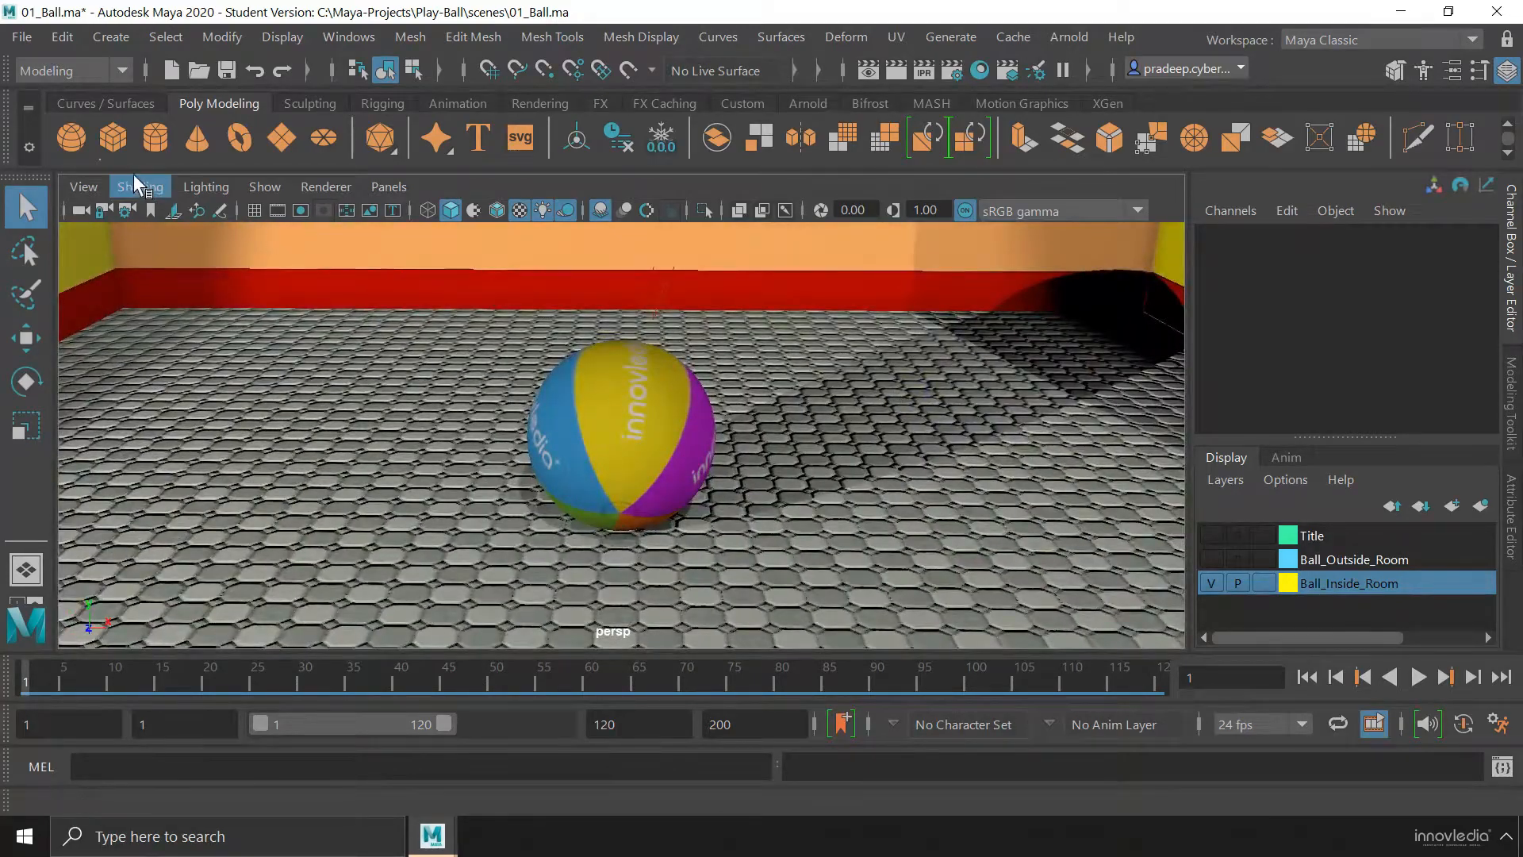
Create a polygon cube on the floor beside the blue side of the ball, somewhat larger than the ball
left_click(126, 140)
left_click_drag(254, 439, 363, 292)
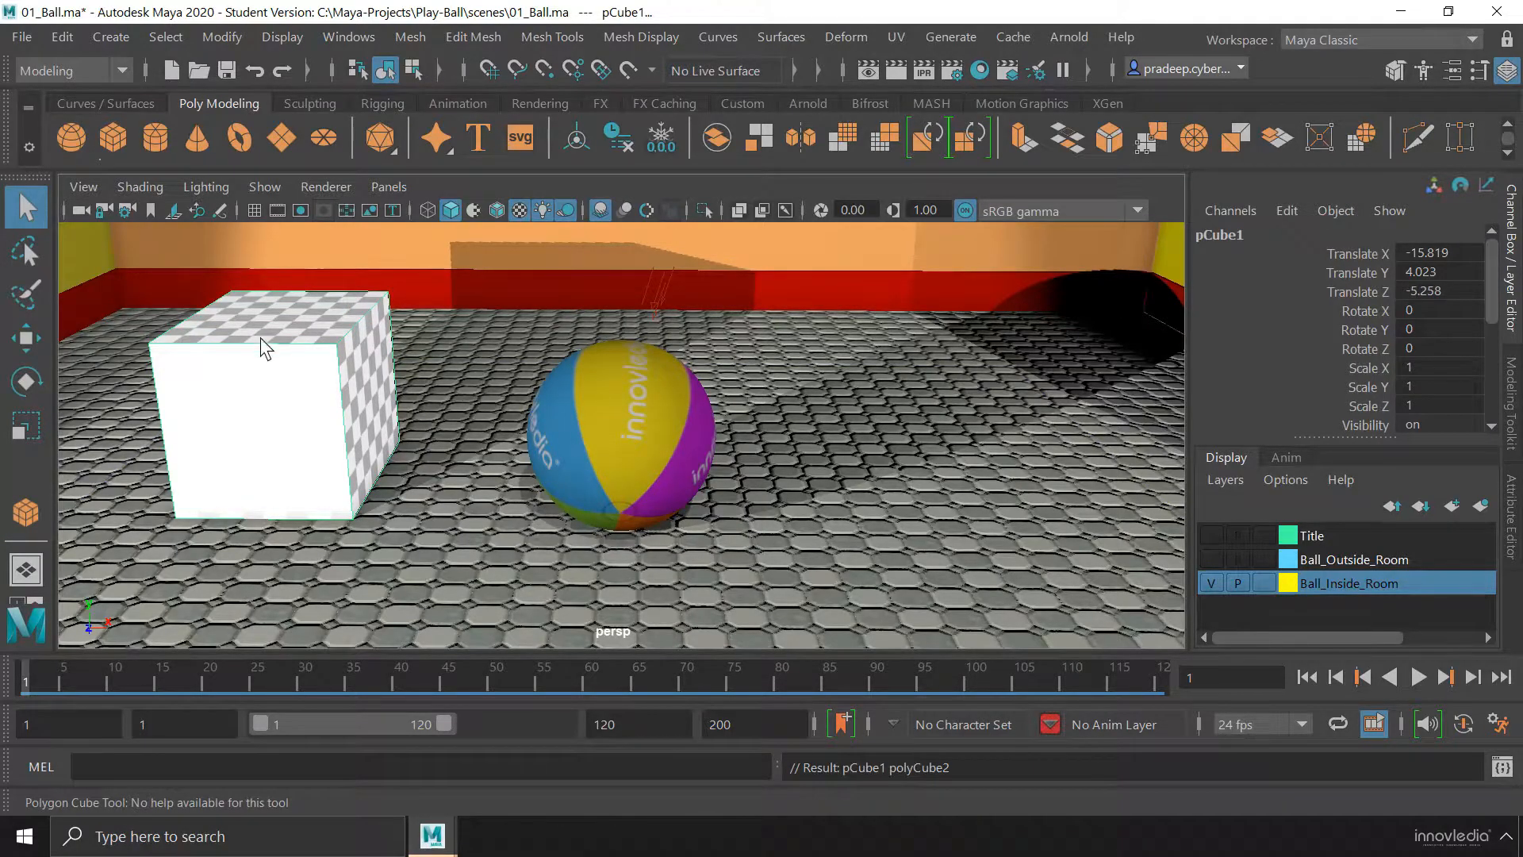
left_click_drag(335, 378, 485, 367, "alt")
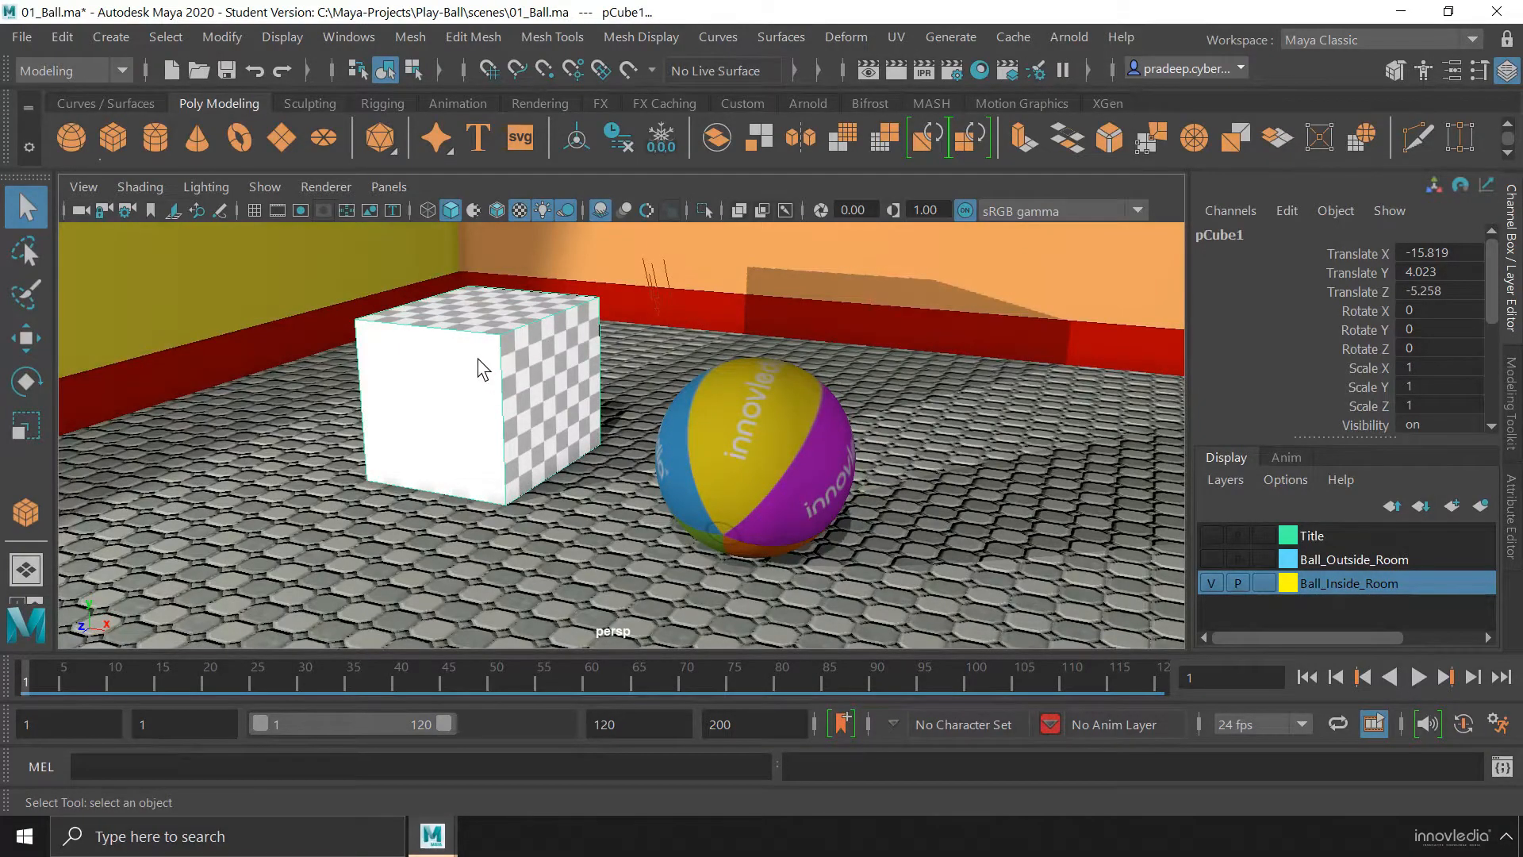
Cycle the cube through smooth preview, original mesh, and cage with smooth preview, returning it to the original mesh
key("3")
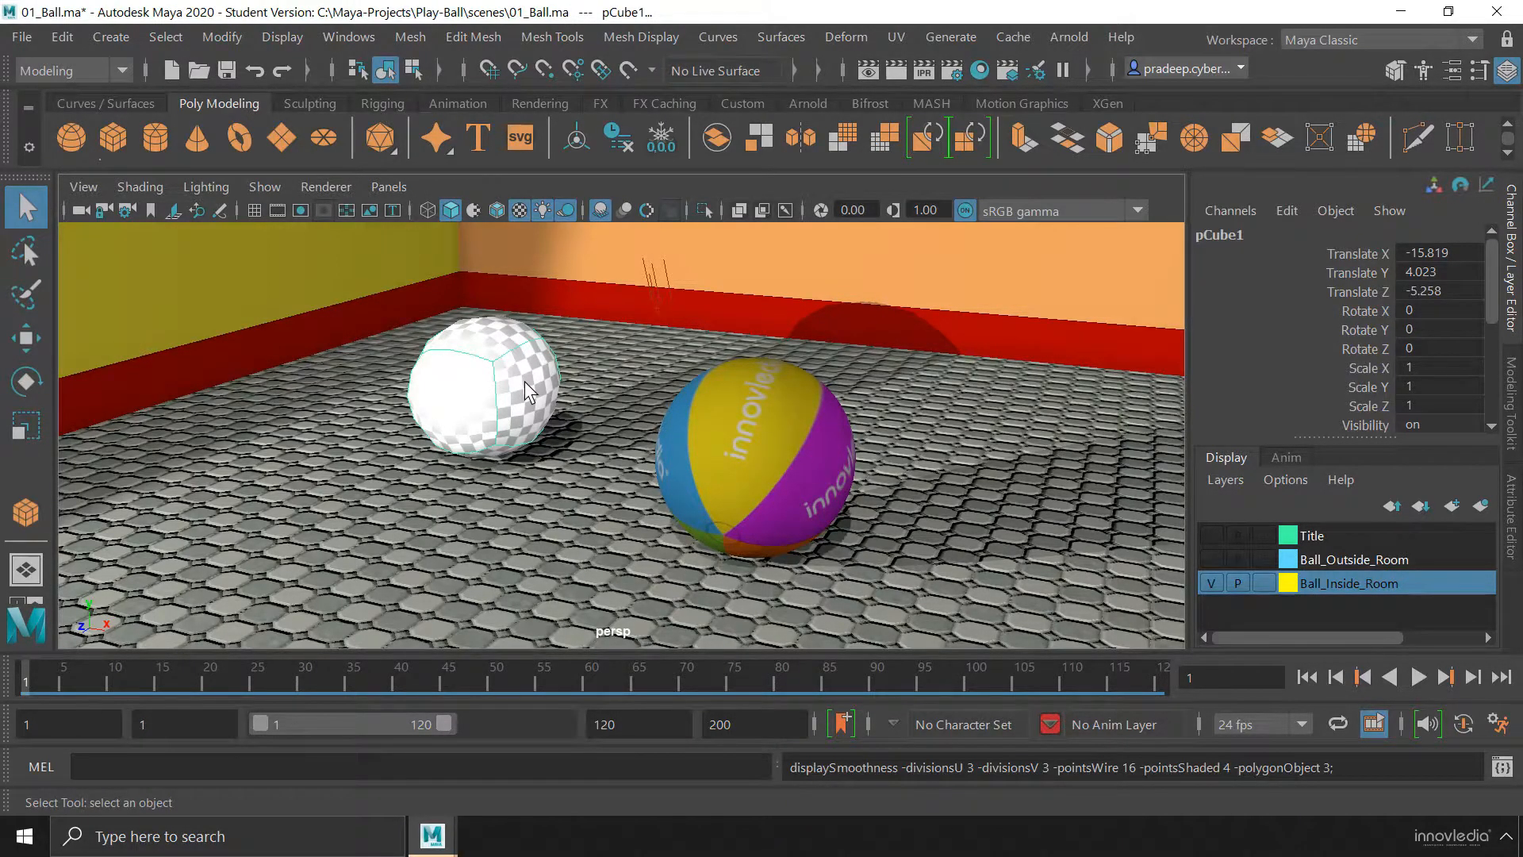
key("1")
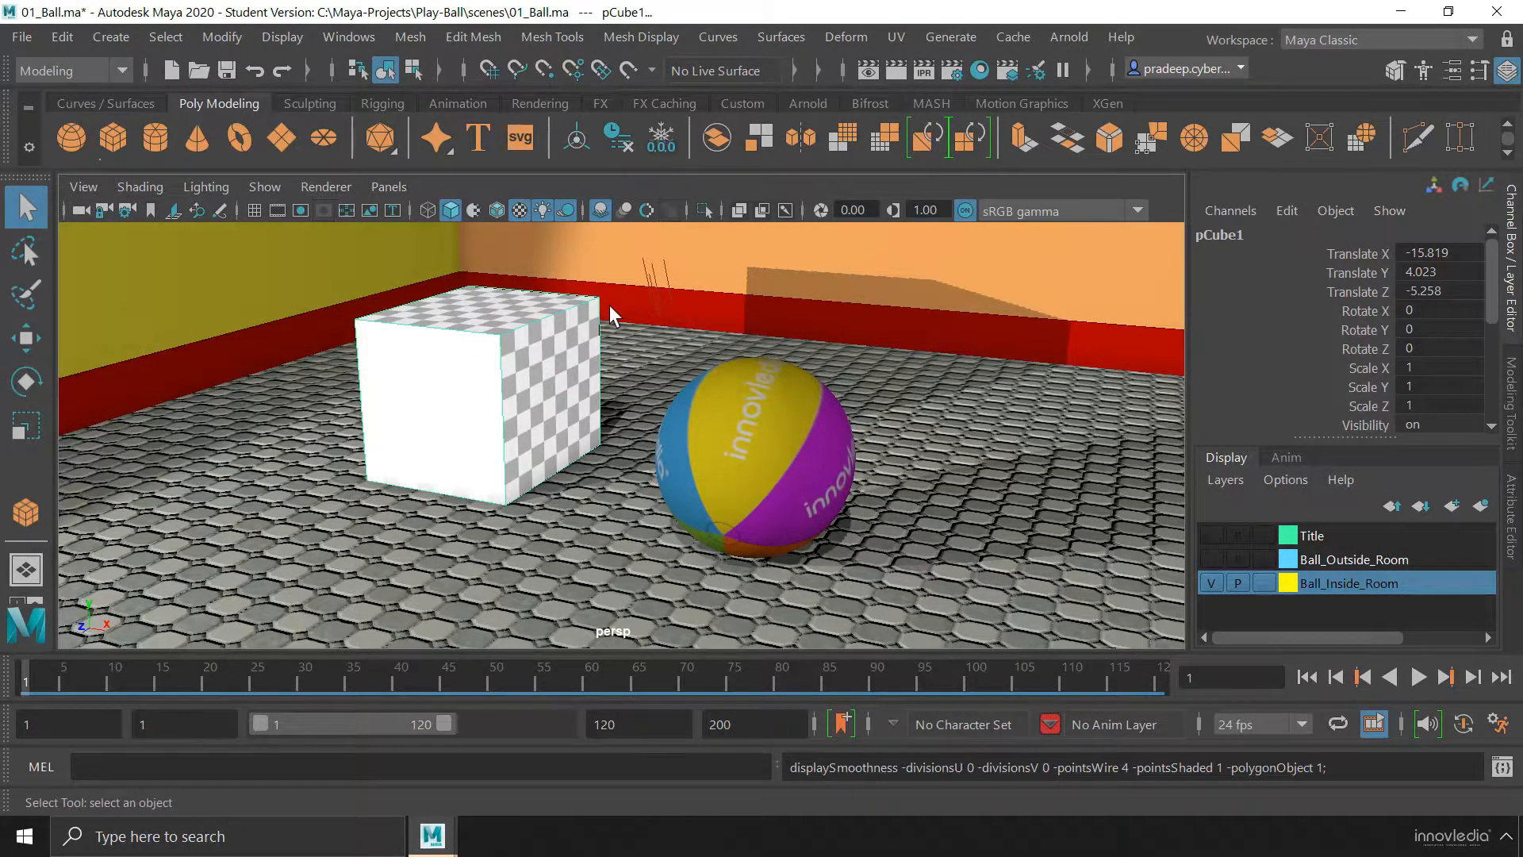
key("2")
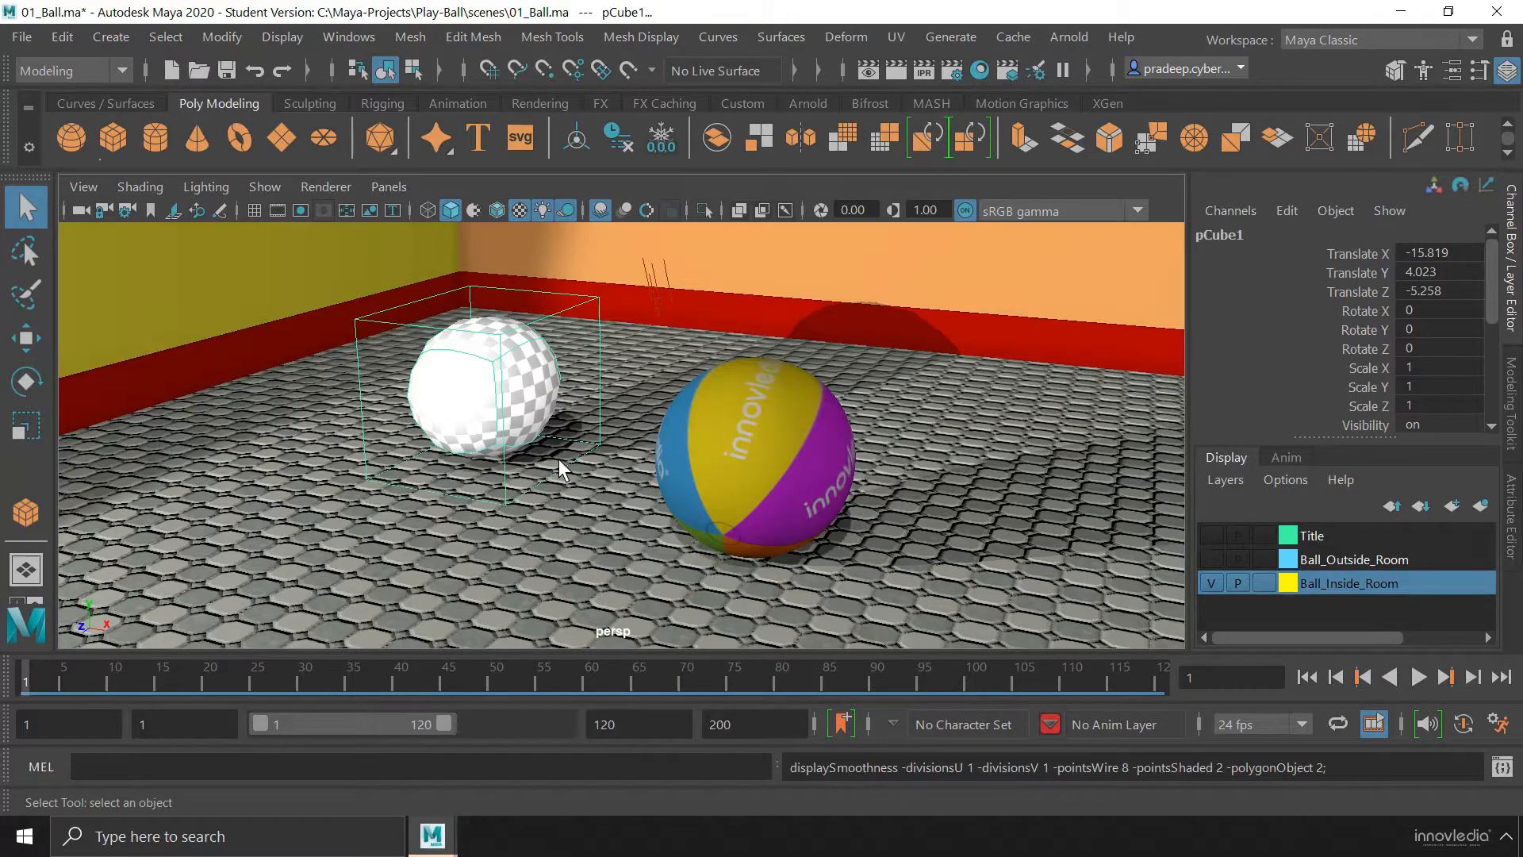
key("2")
key("1")
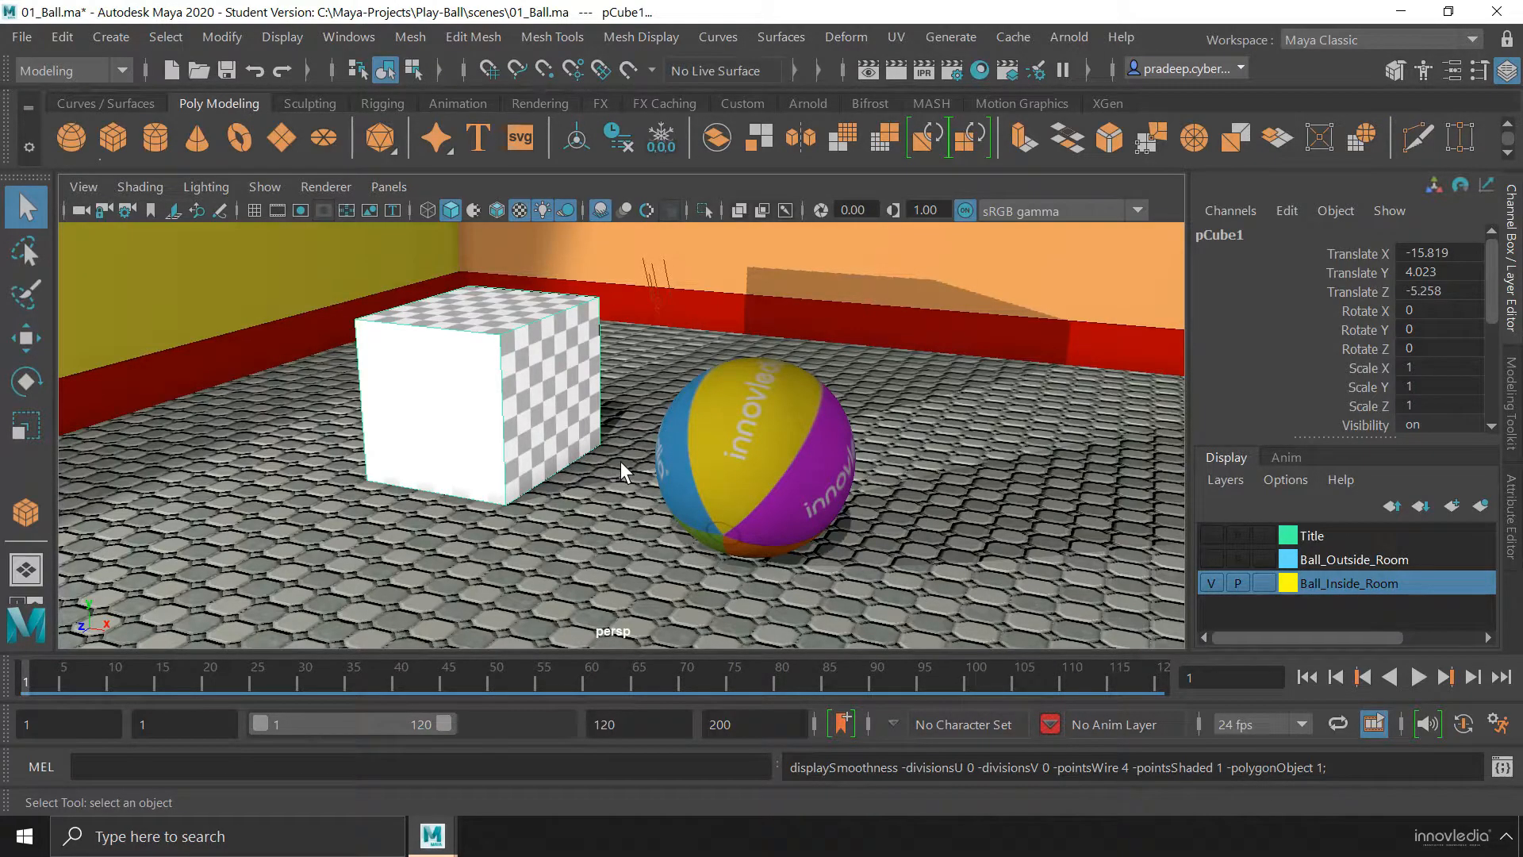
Move the perspective camera forward, sideways and backward around the cube and ball in walk mode, then exit walk mode
key("alt+x")
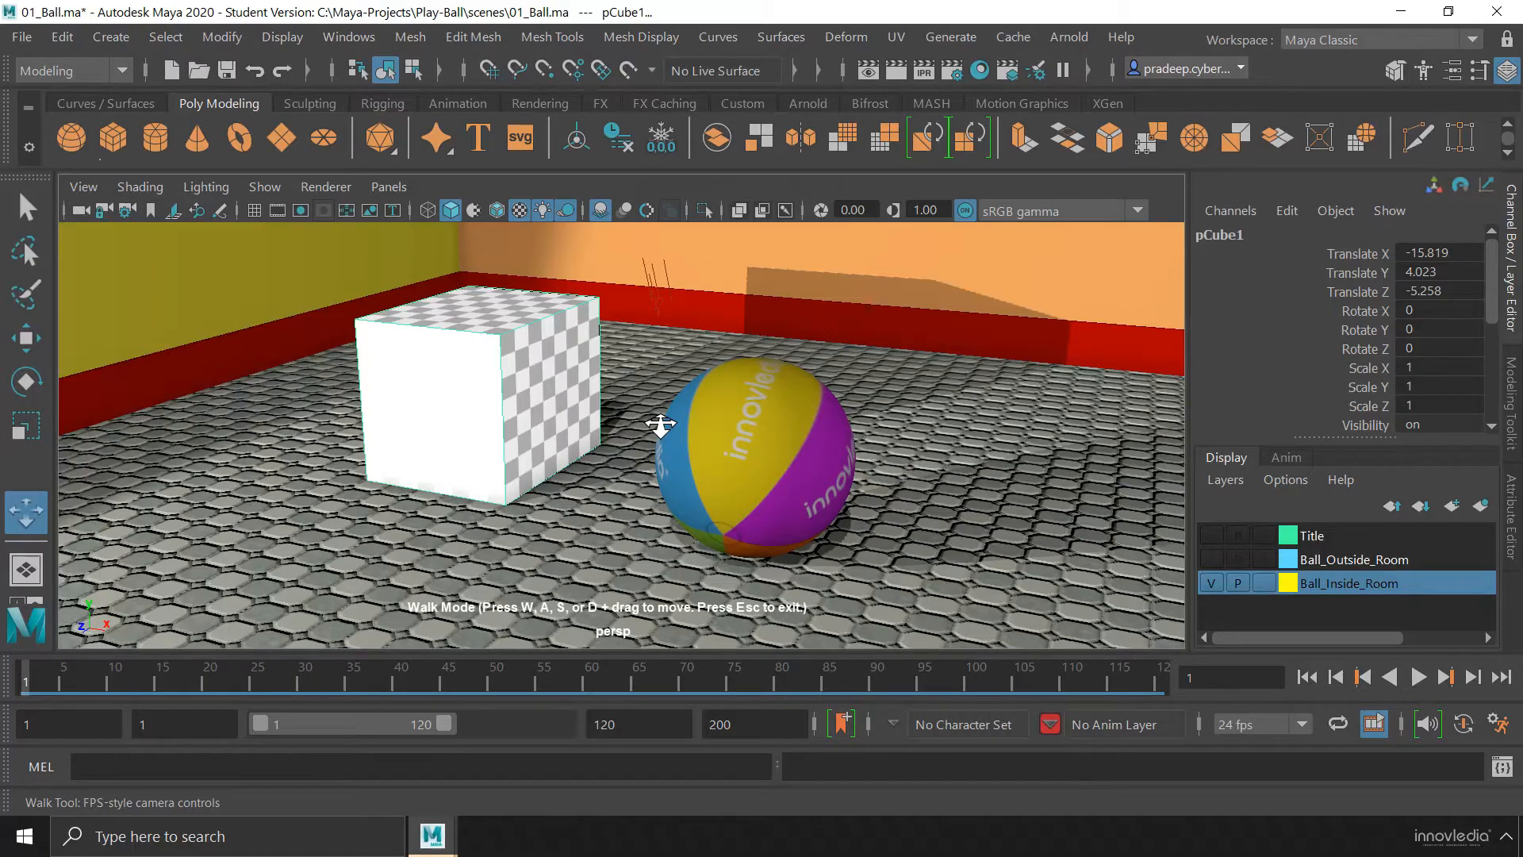
key("w")
key("w")
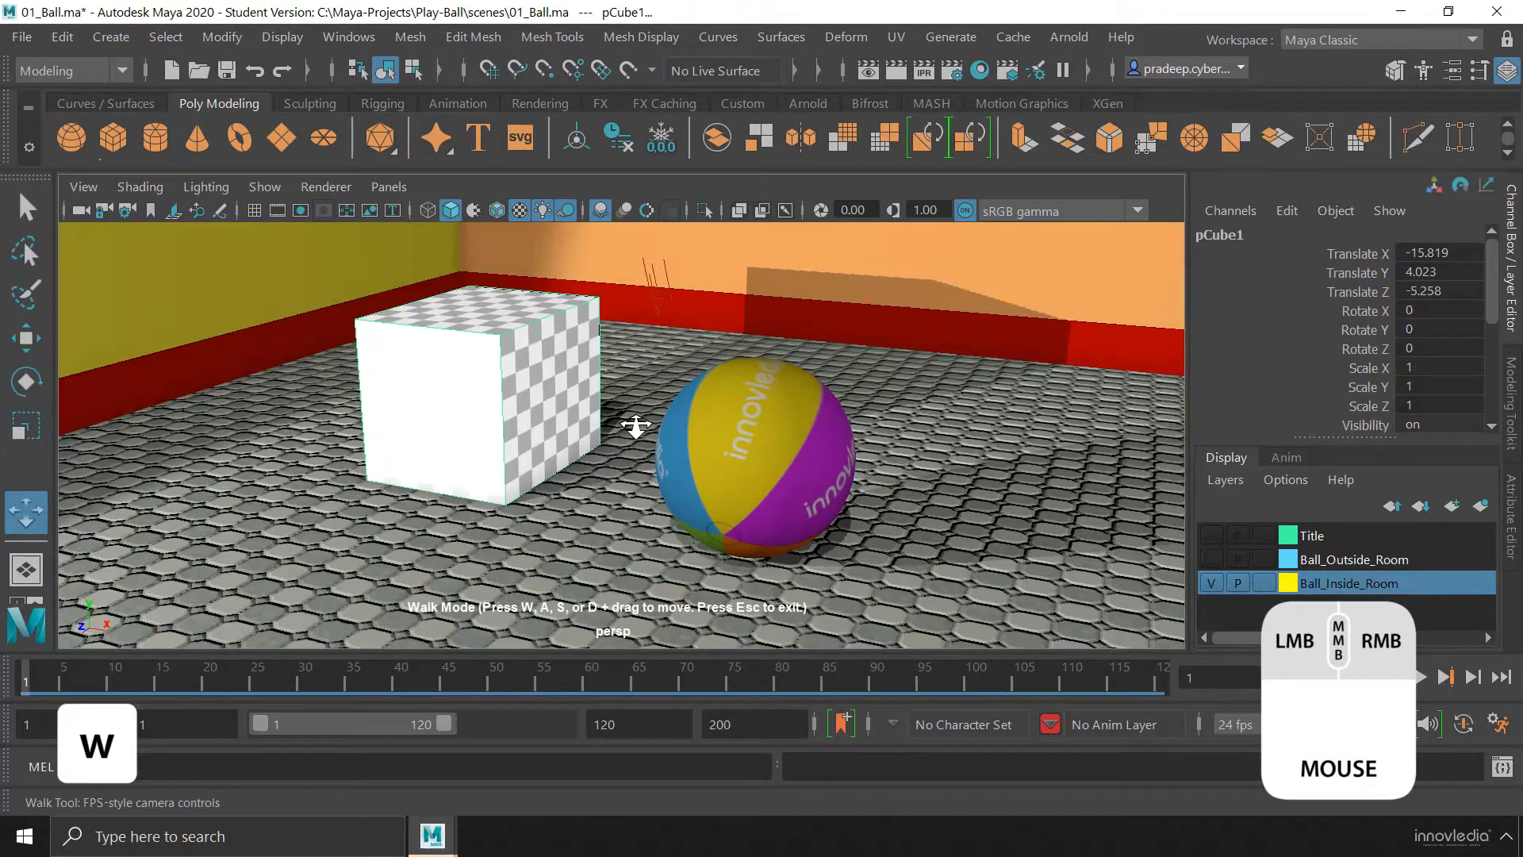
left_click_drag(635, 426, 635, 426)
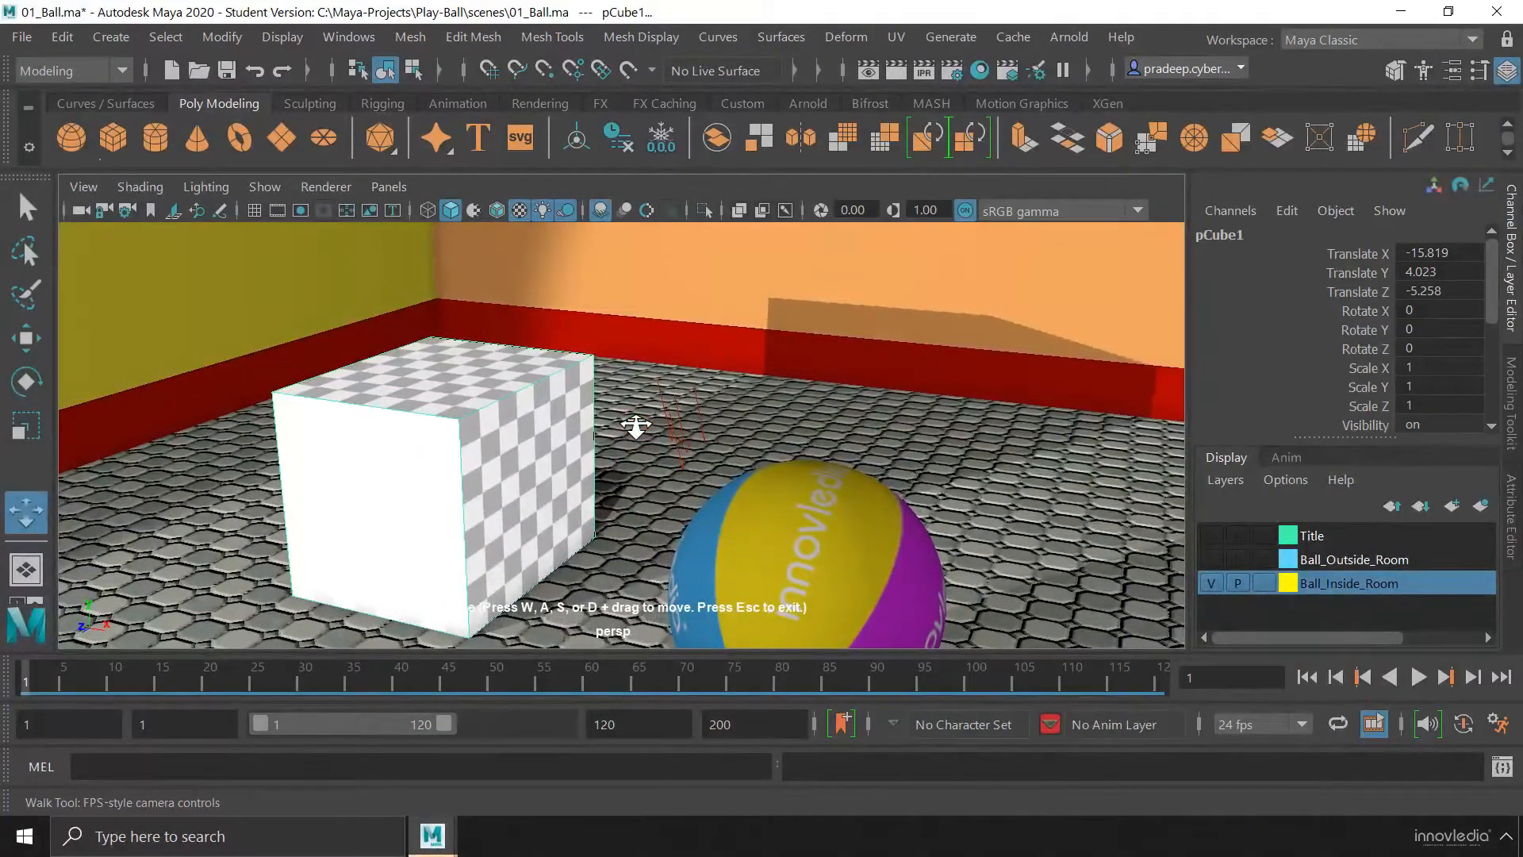
key("a")
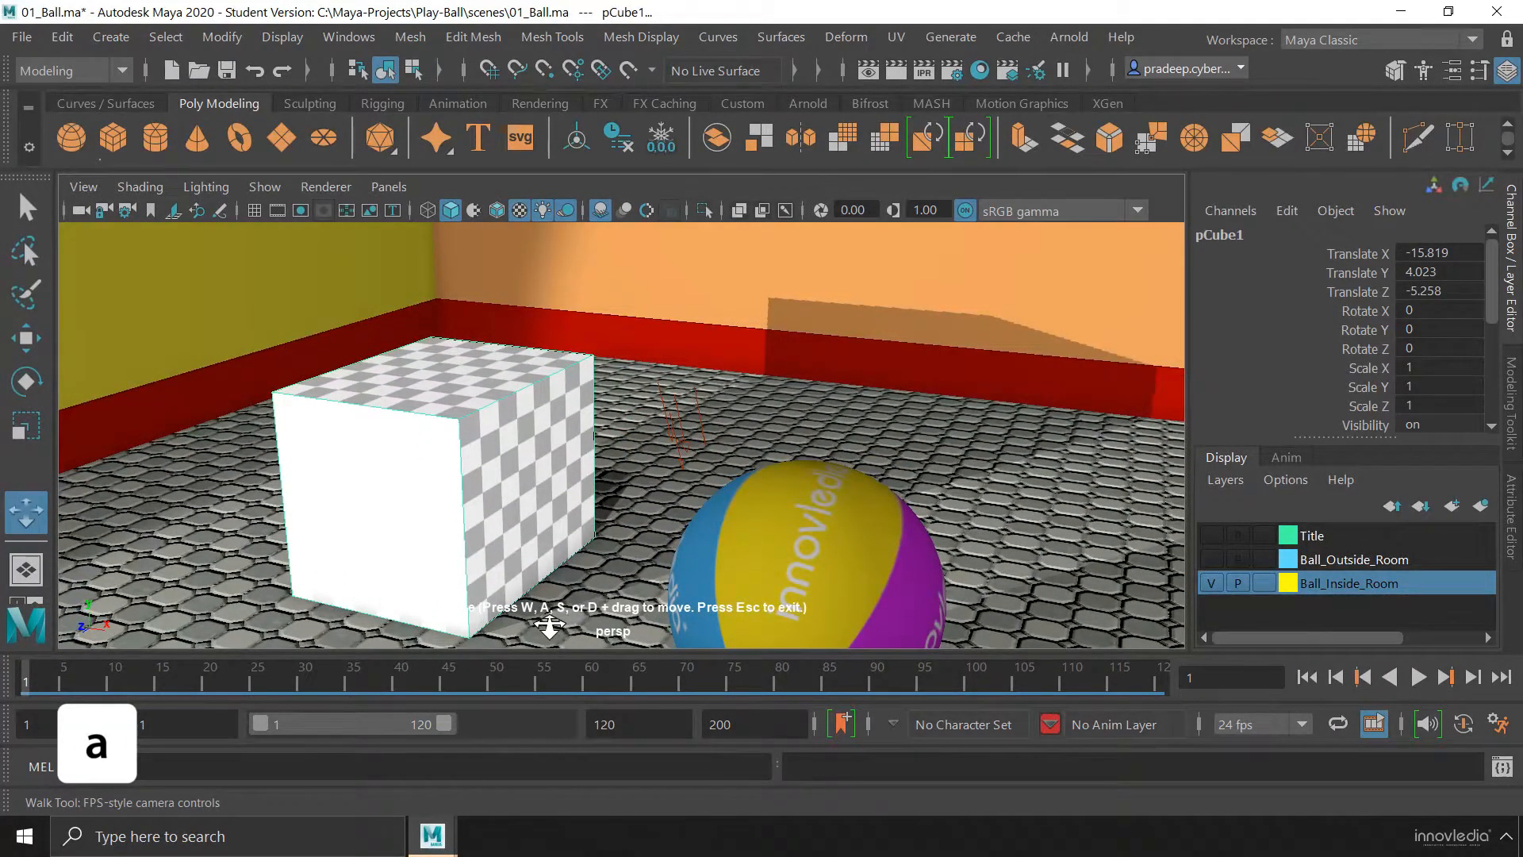
left_click_drag(668, 425, 668, 424)
key("w")
key("d")
key("s")
key("s")
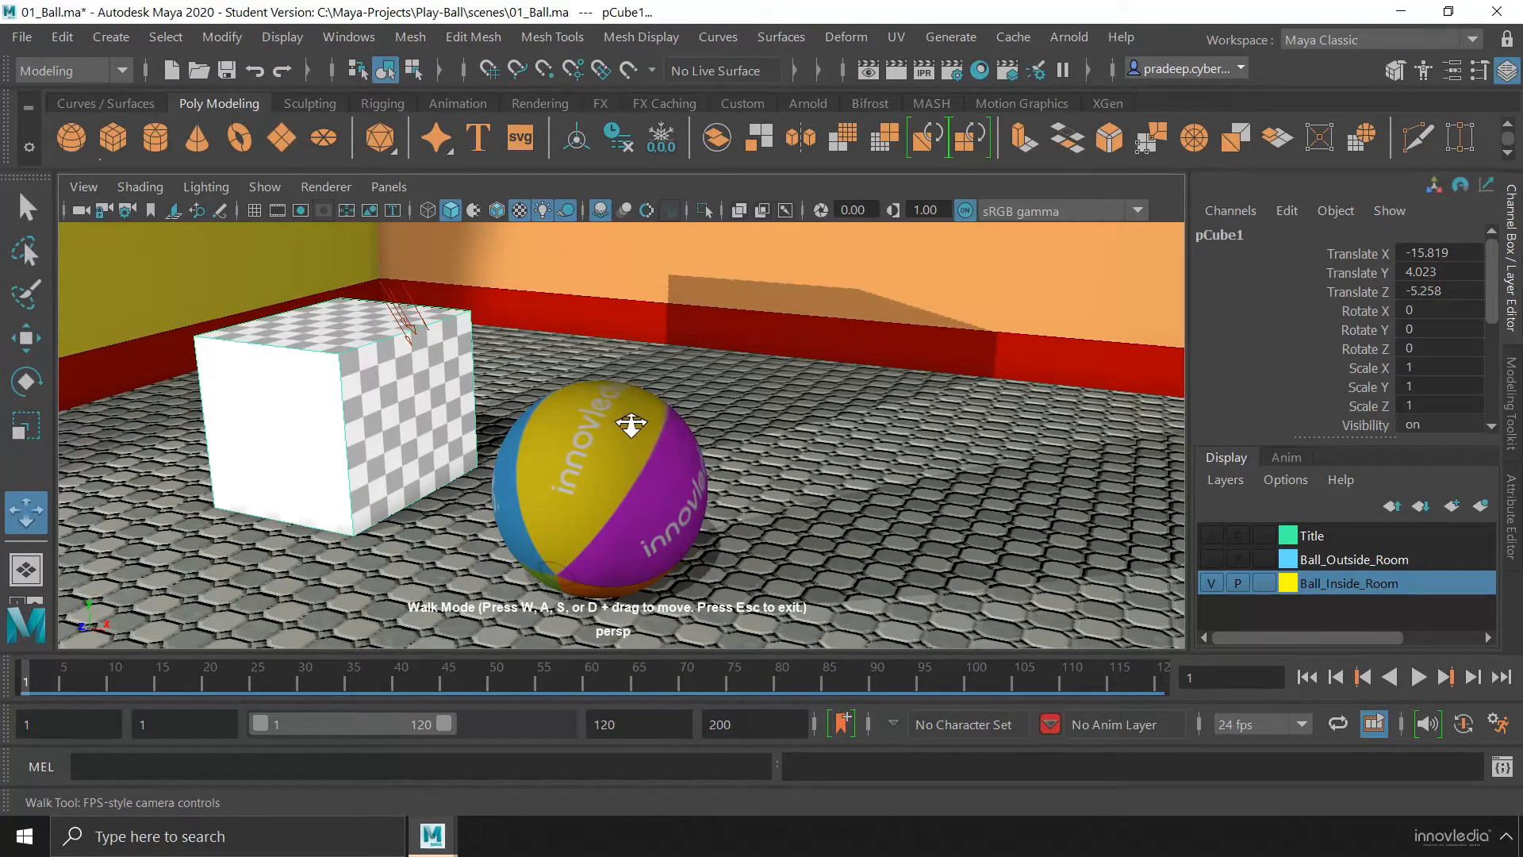
key("alt+x")
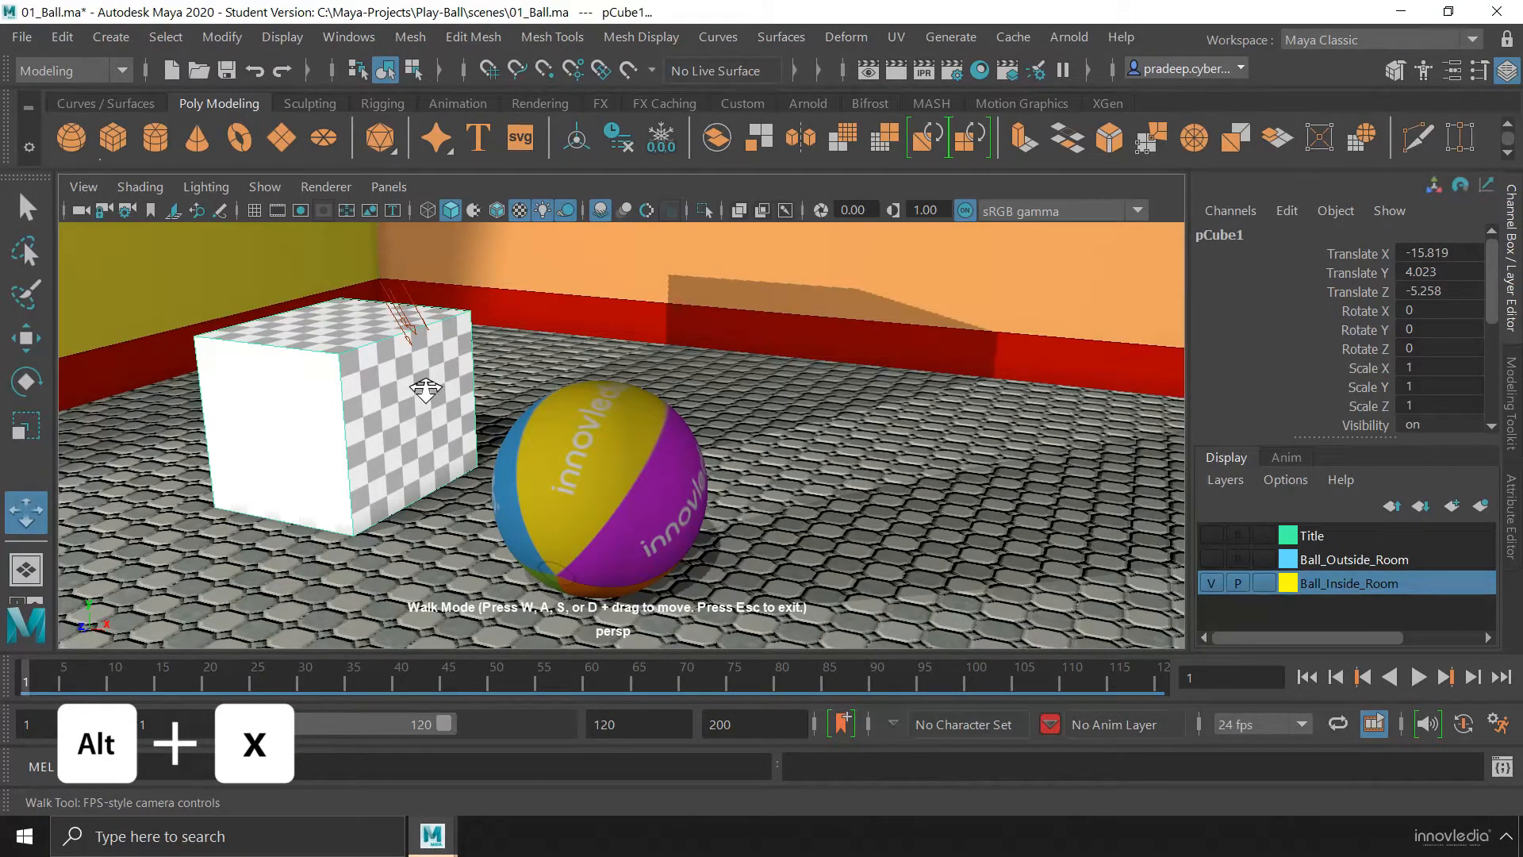
key("Escape")
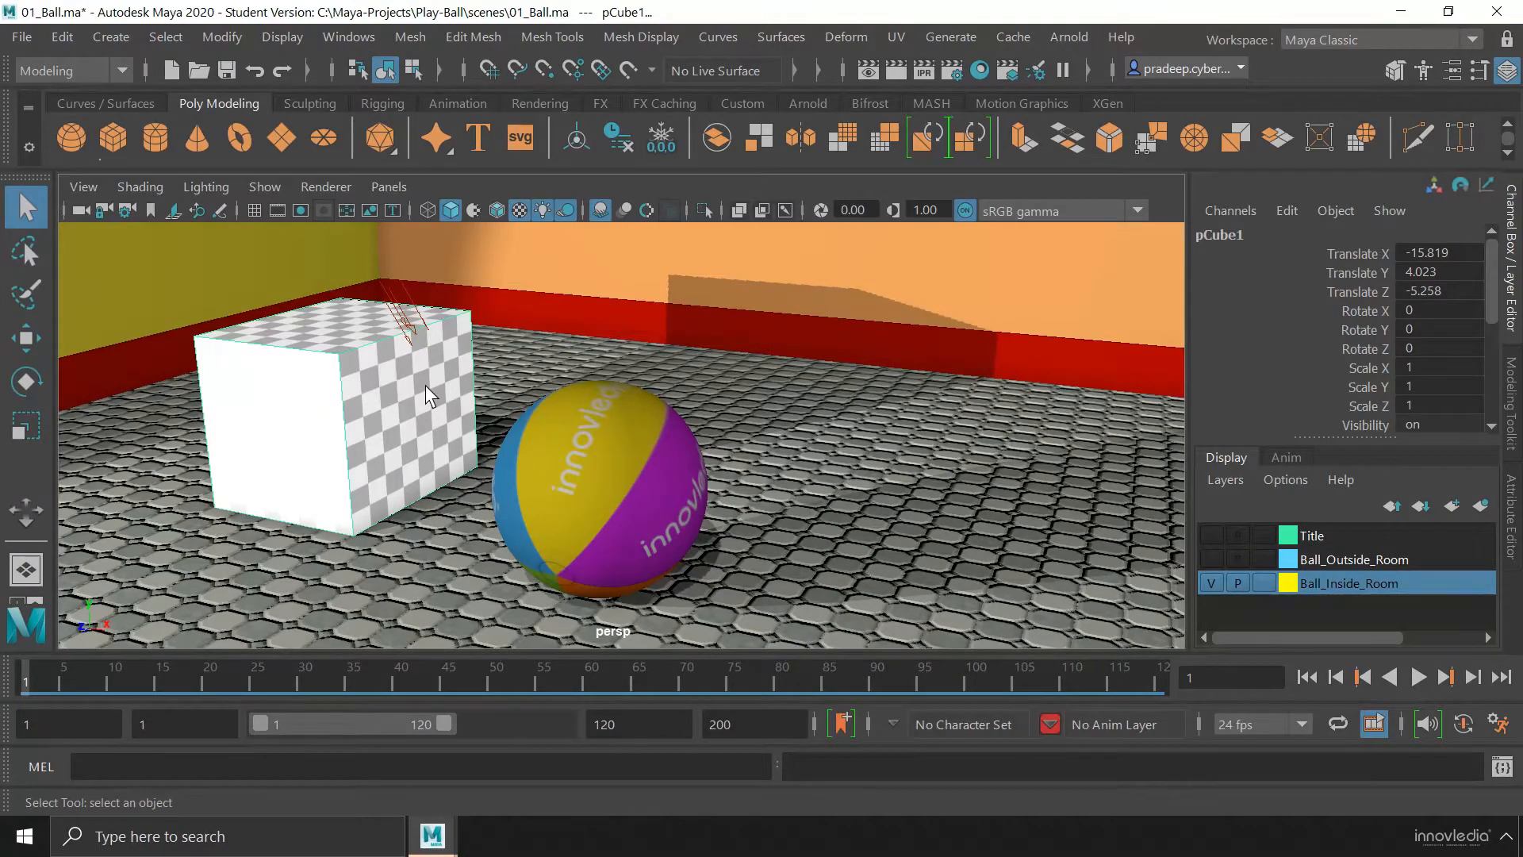
left_click_drag(530, 443, 500, 433, "alt")
right_click_drag(500, 433, 507, 500, "alt")
left_click_drag(507, 500, 493, 511, "alt")
middle_click_drag(588, 483, 667, 482, "alt")
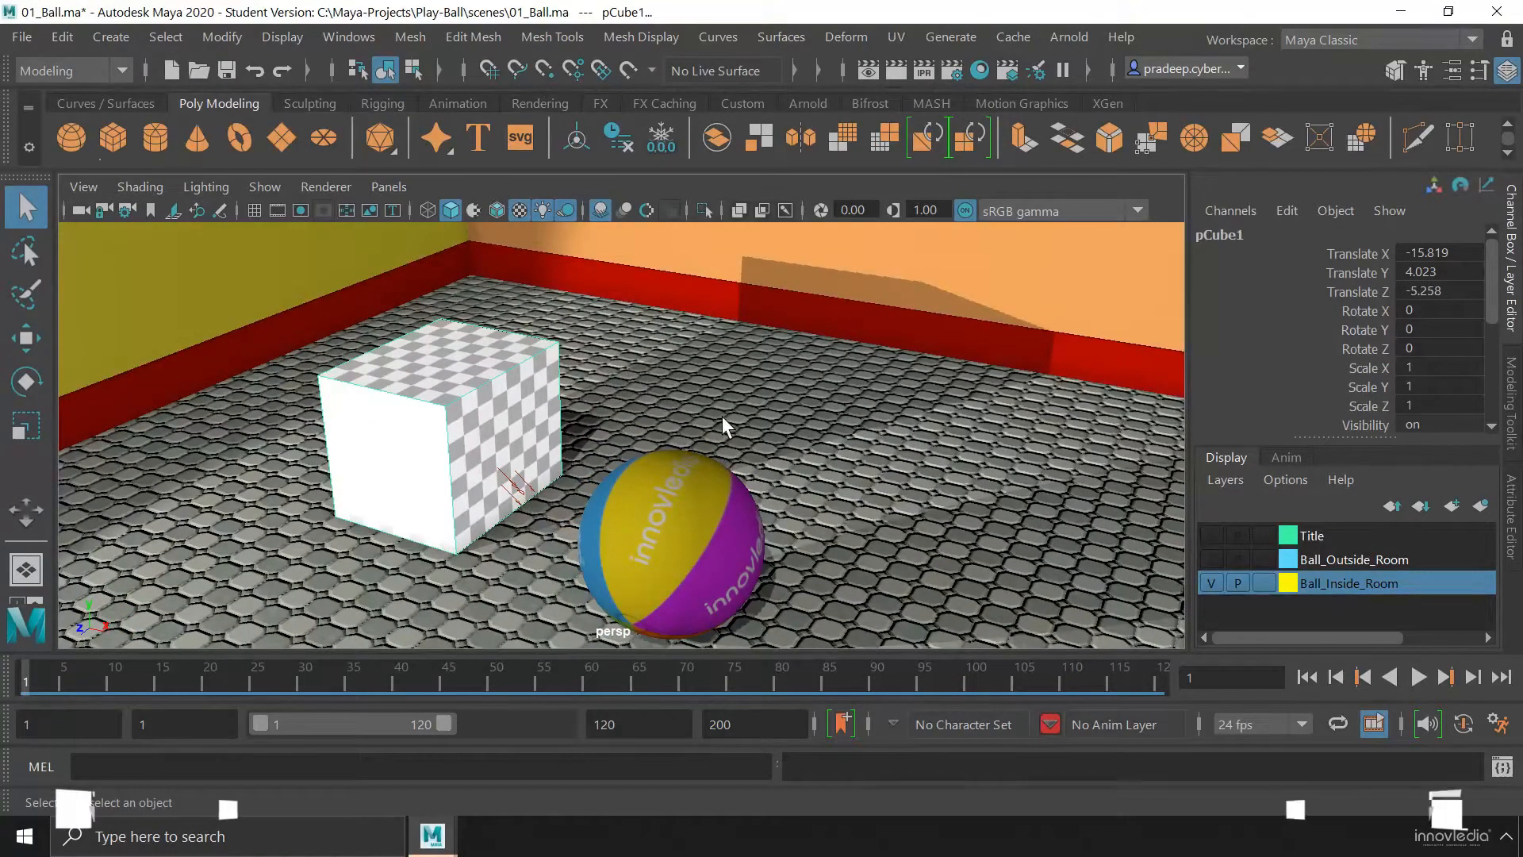